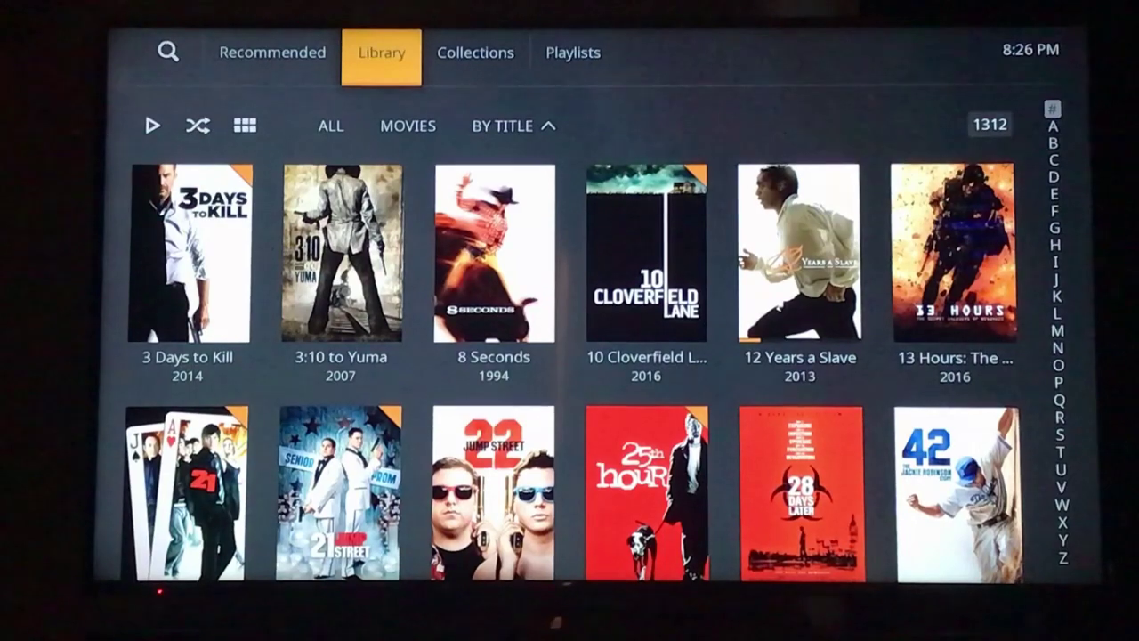
Open the Marvel Universe playlist from the movie library's Playlists section
key(Left)
key(Right)
key(Right)
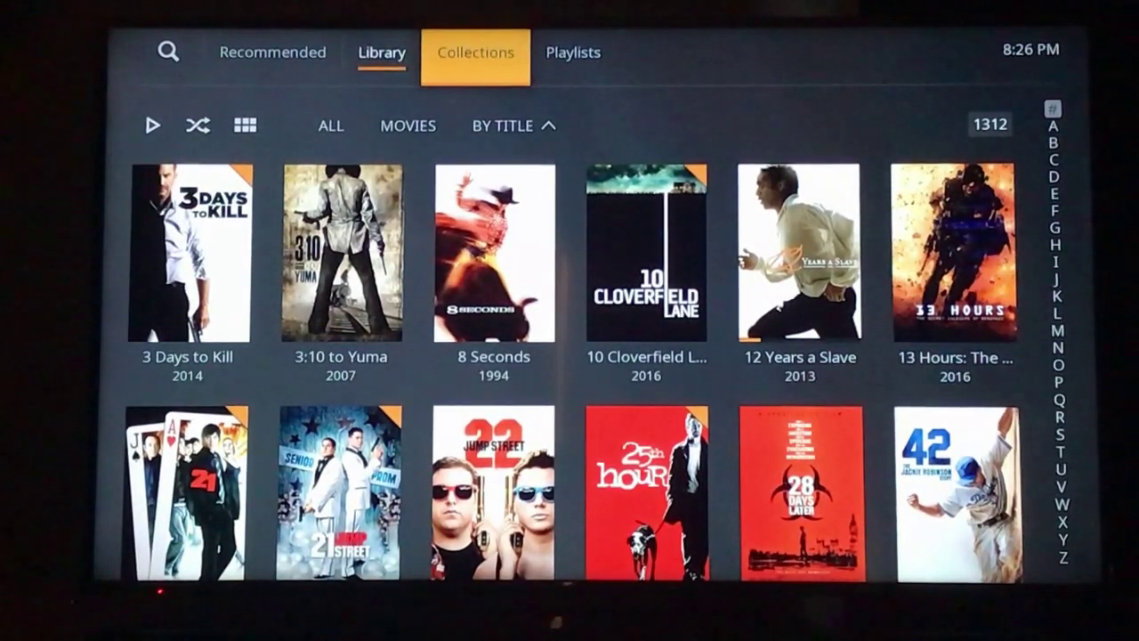
key(Right)
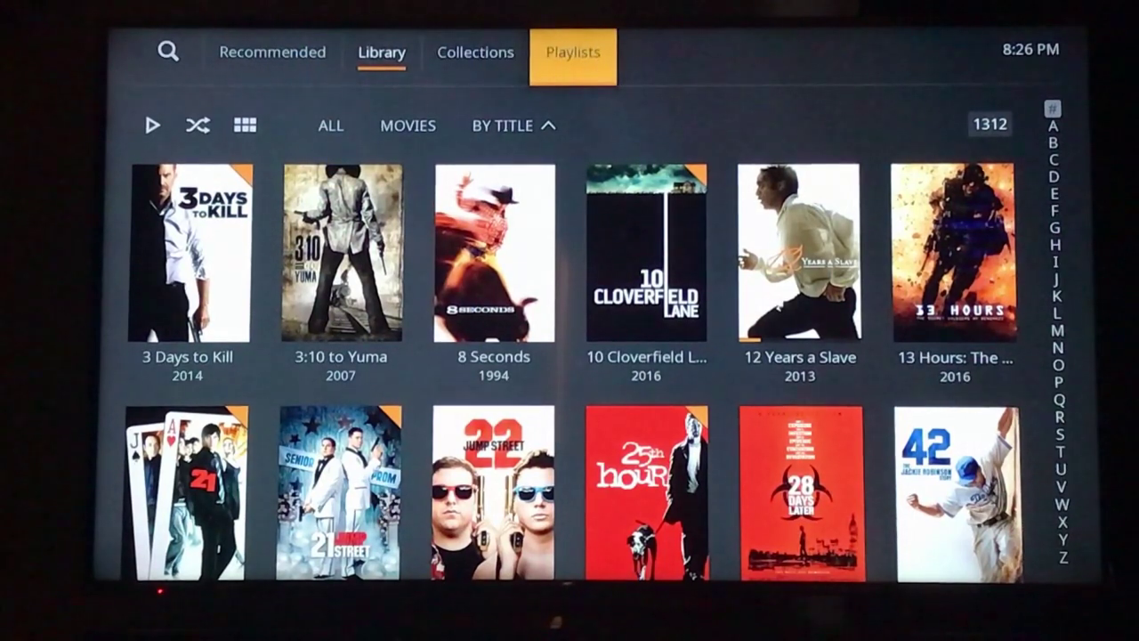
key(Return)
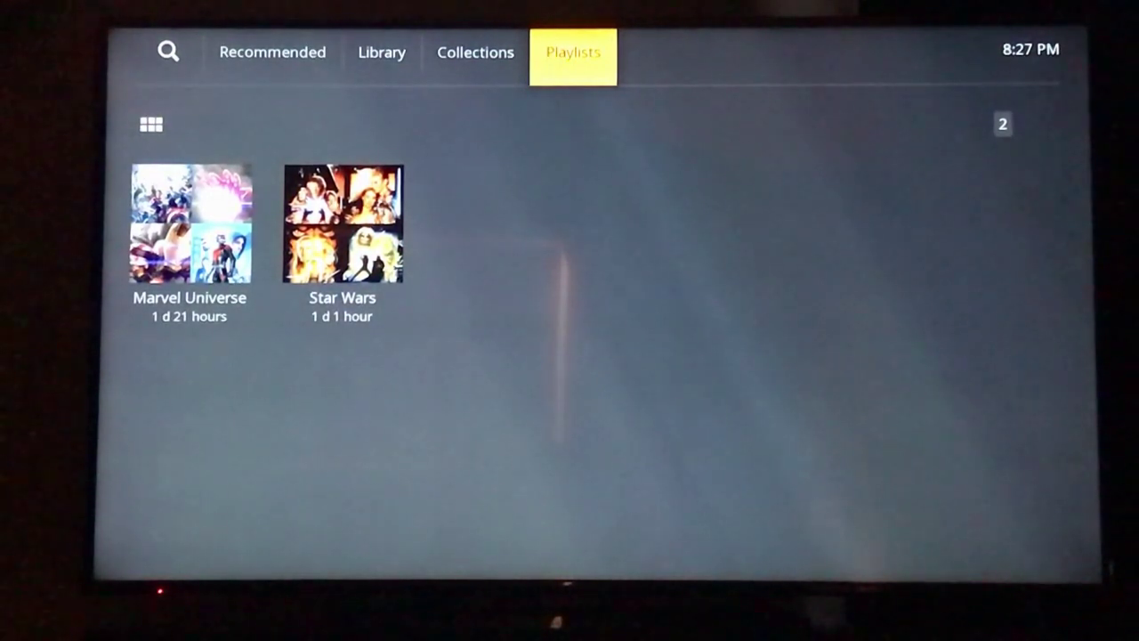
key(Down)
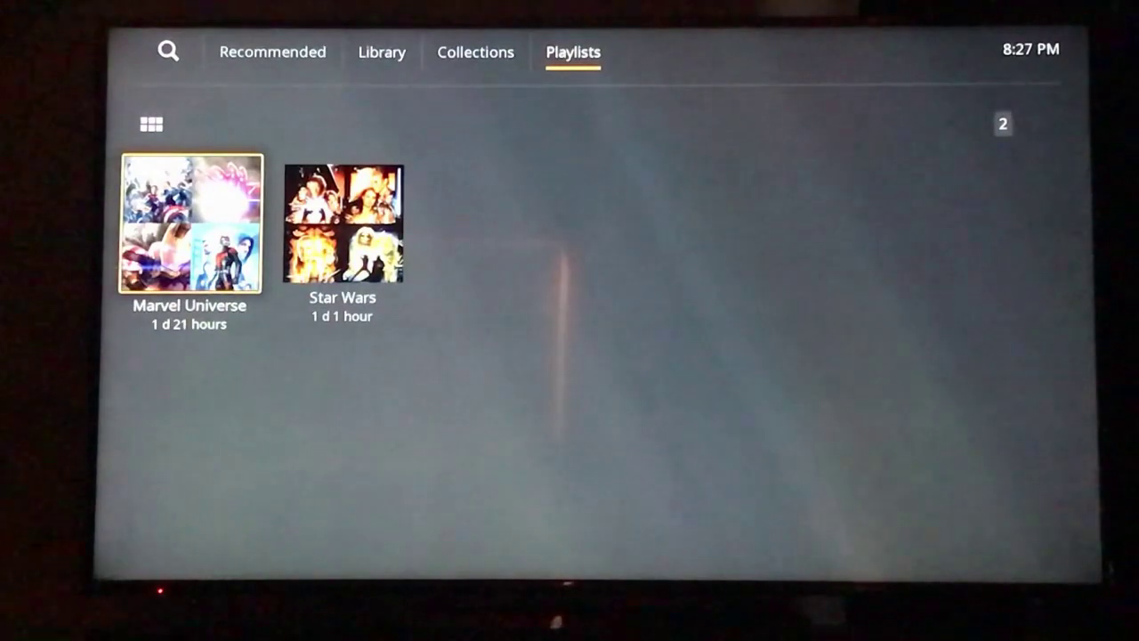
key(Return)
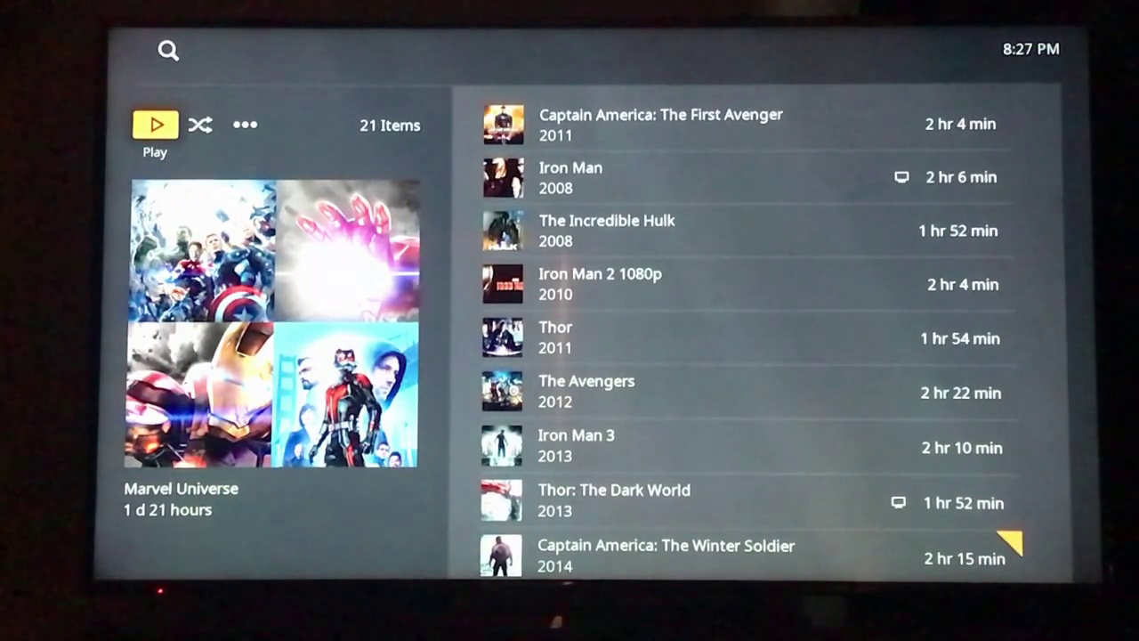
Look through the Marvel Universe playlist's movie order from Captain America: The First Avenger down to Avengers: Endgame
key(Down)
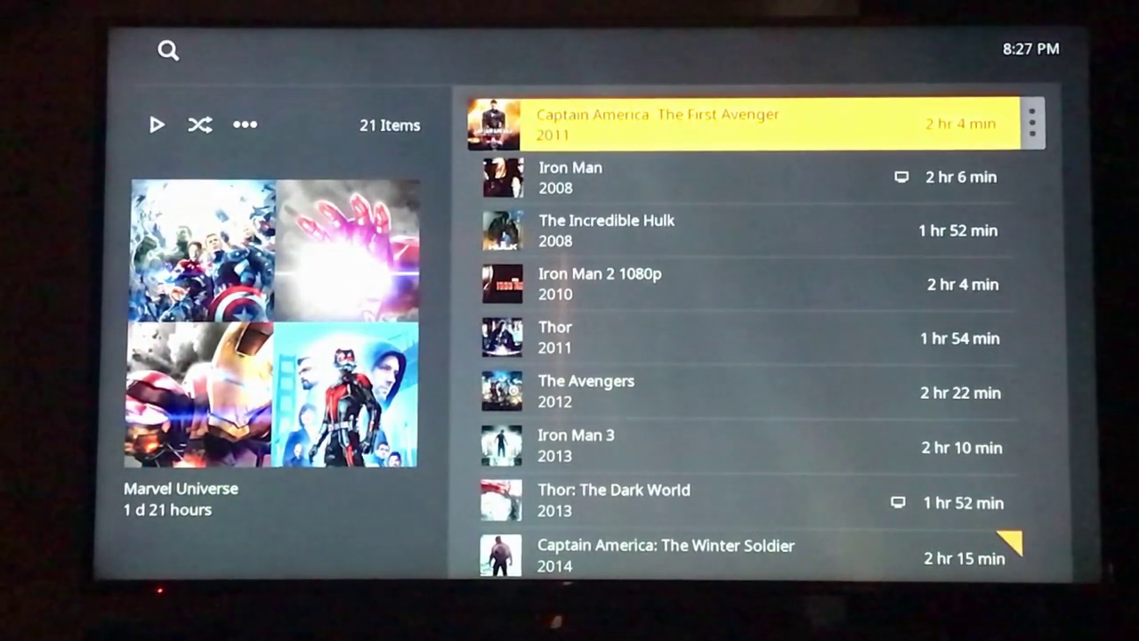
key(Down)
key(Down)
key(Down)
key(Down)
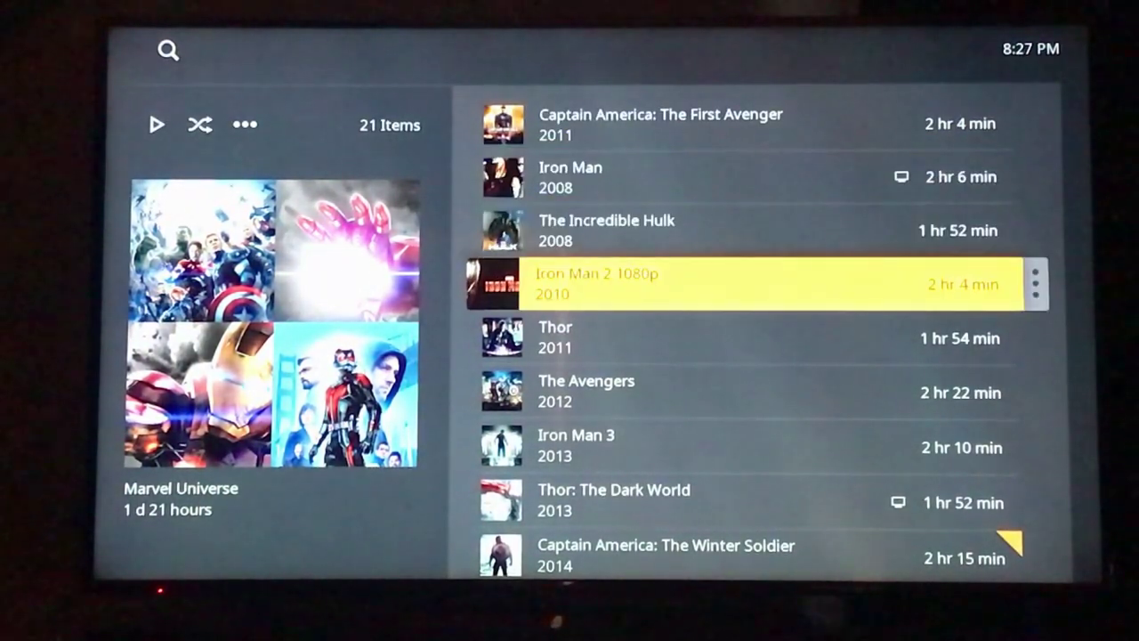
key(Down)
key(Down)
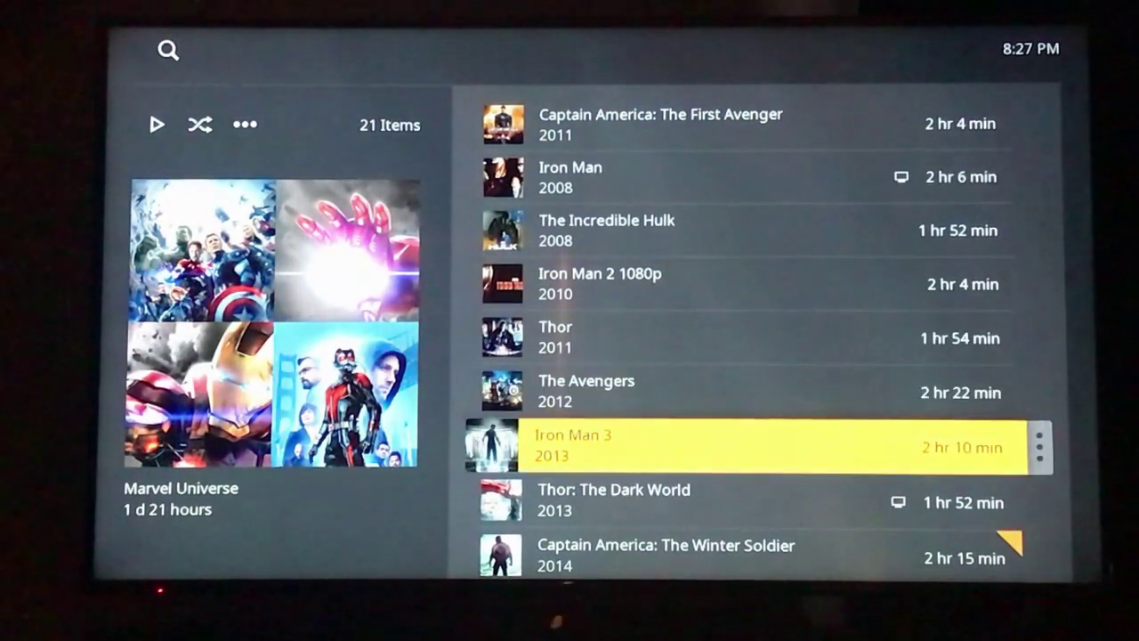
key(Down)
key(Down)
key(Down)
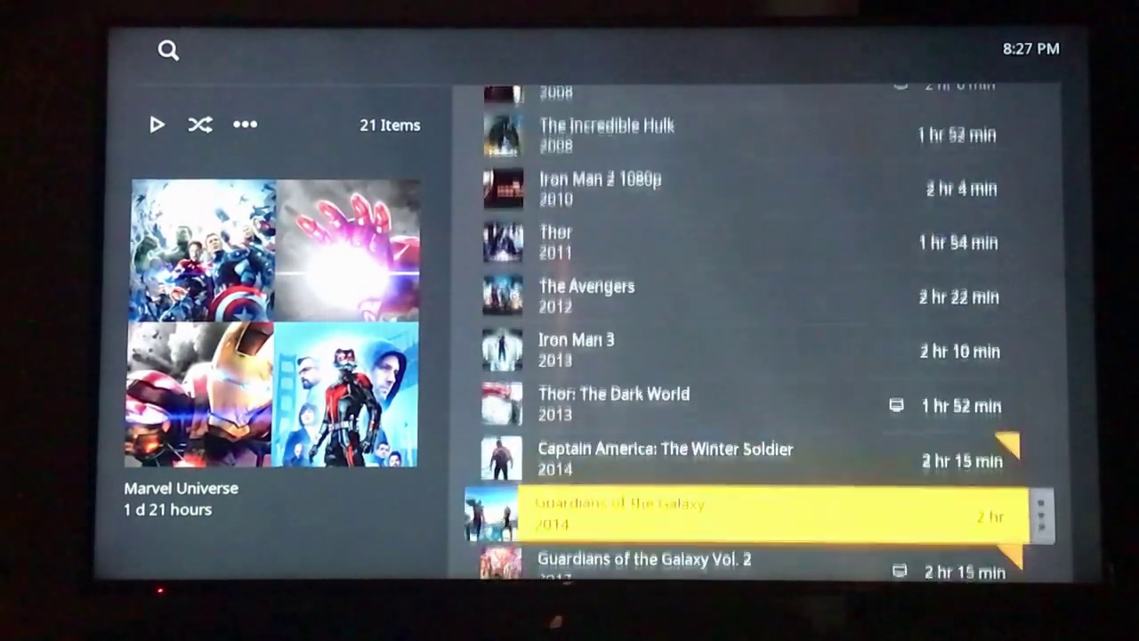
key(Down)
key(Down)
key(Down)
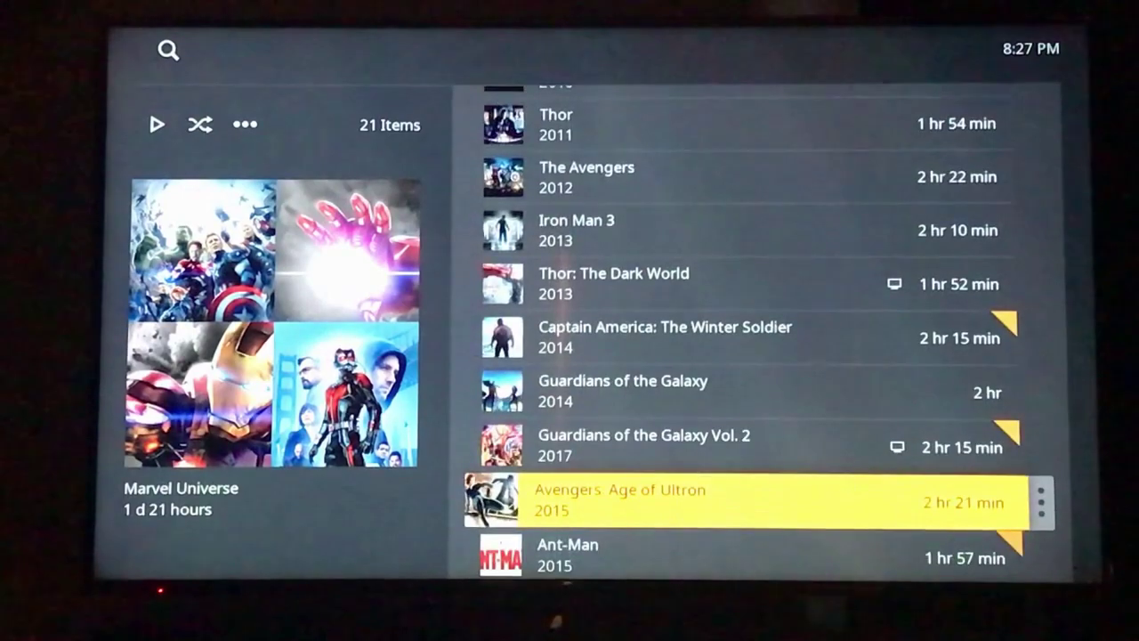
key(Down)
key(Down)
key(Down)
key(Down)
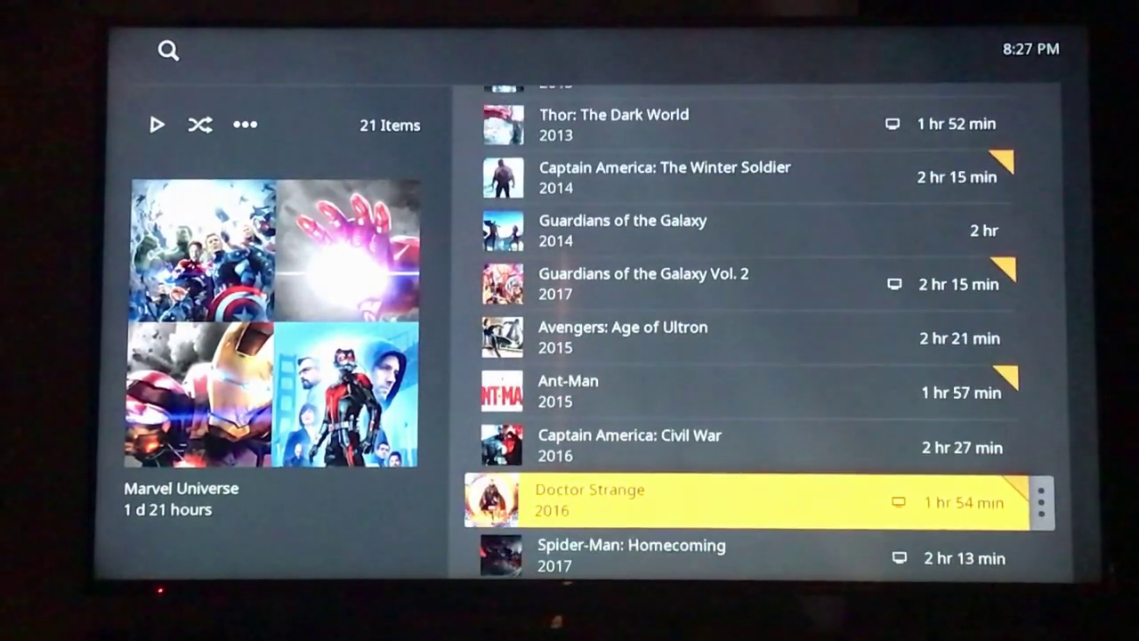
key(Down)
key(Down)
key(Down)
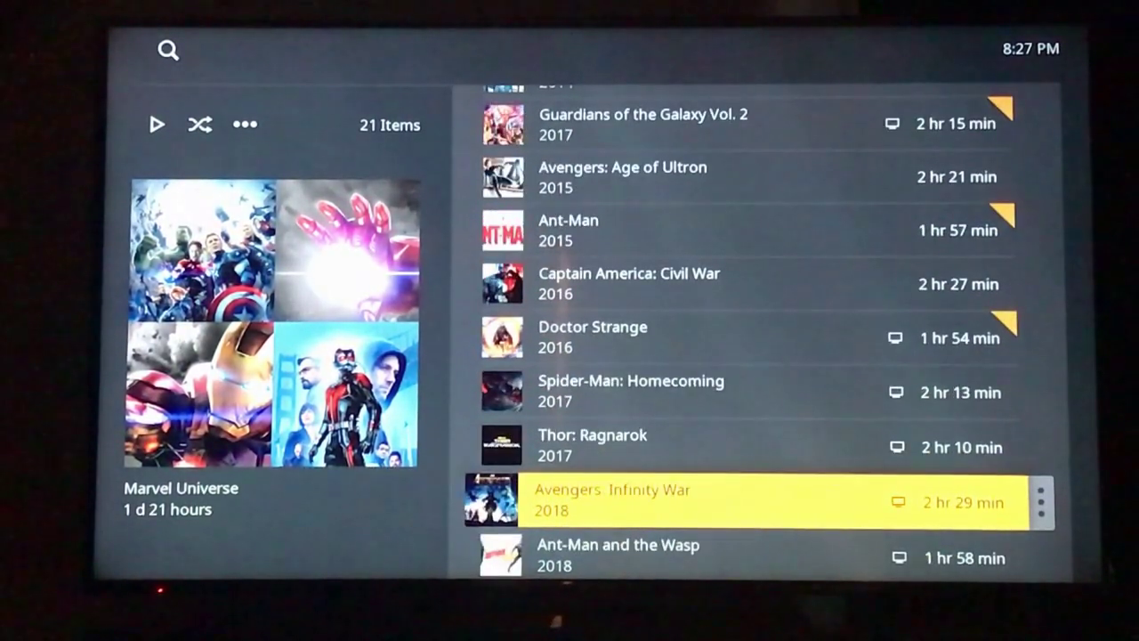
key(Down)
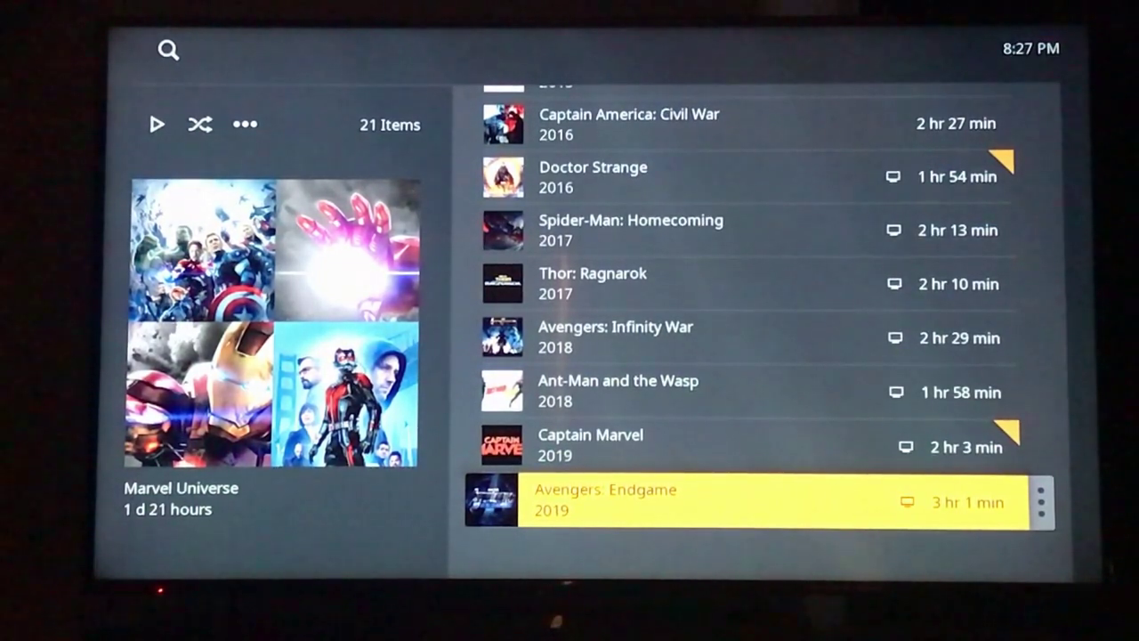
Review the Marvel Universe playlist back up to its first movies, and return to the playlists overview
key(Up)
key(Up)
key(Up)
key(Up)
key(Up)
key(Up)
key(Up)
key(Up)
key(Up)
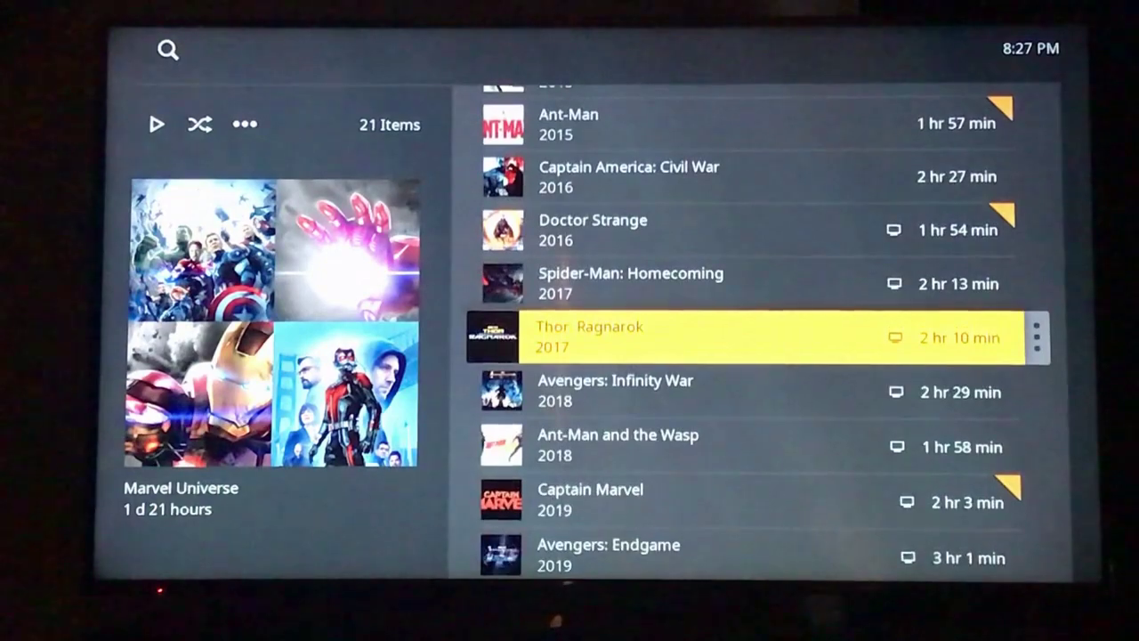
key(Up)
key(Up)
key(Up)
key(Up)
key(Up)
key(Up)
key(Up)
key(Up)
key(Up)
key(Up)
key(Up)
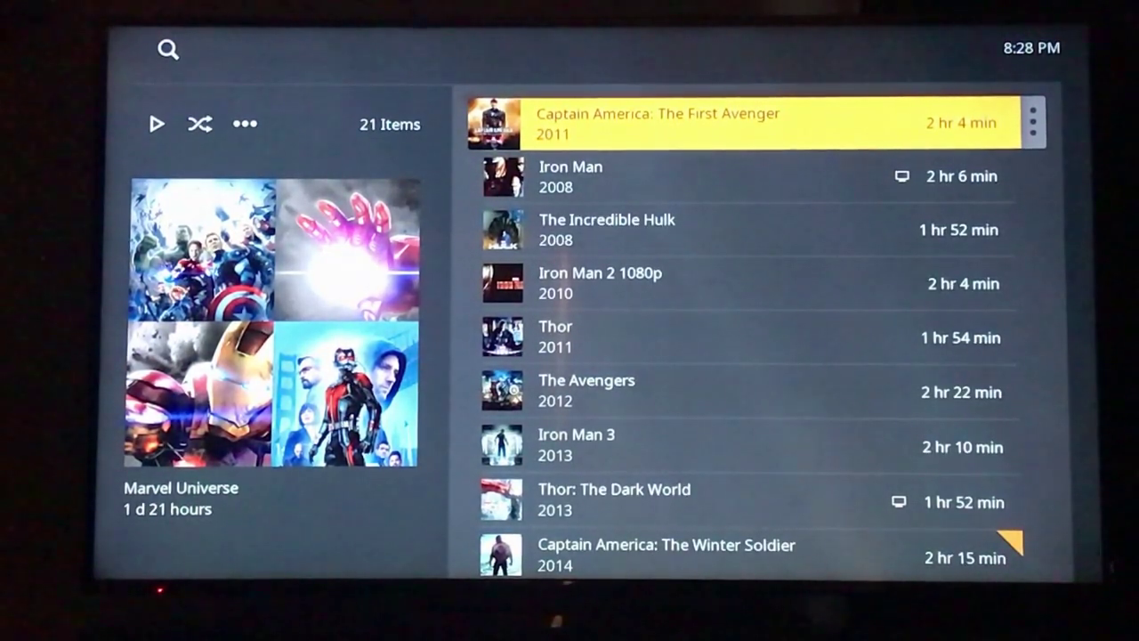
key(Down)
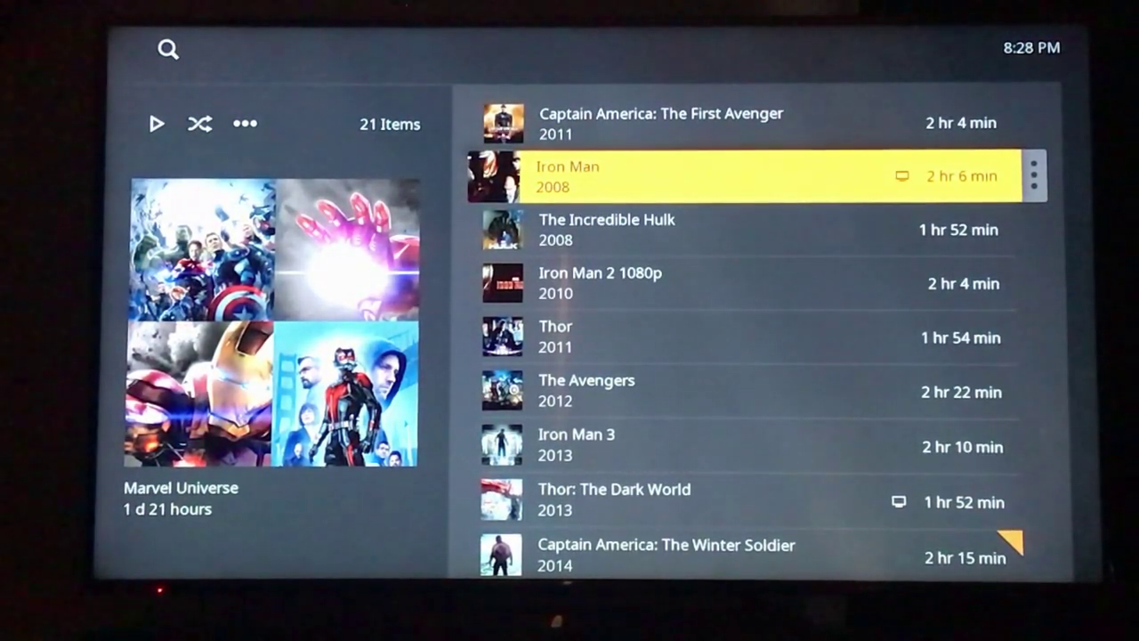
key(Escape)
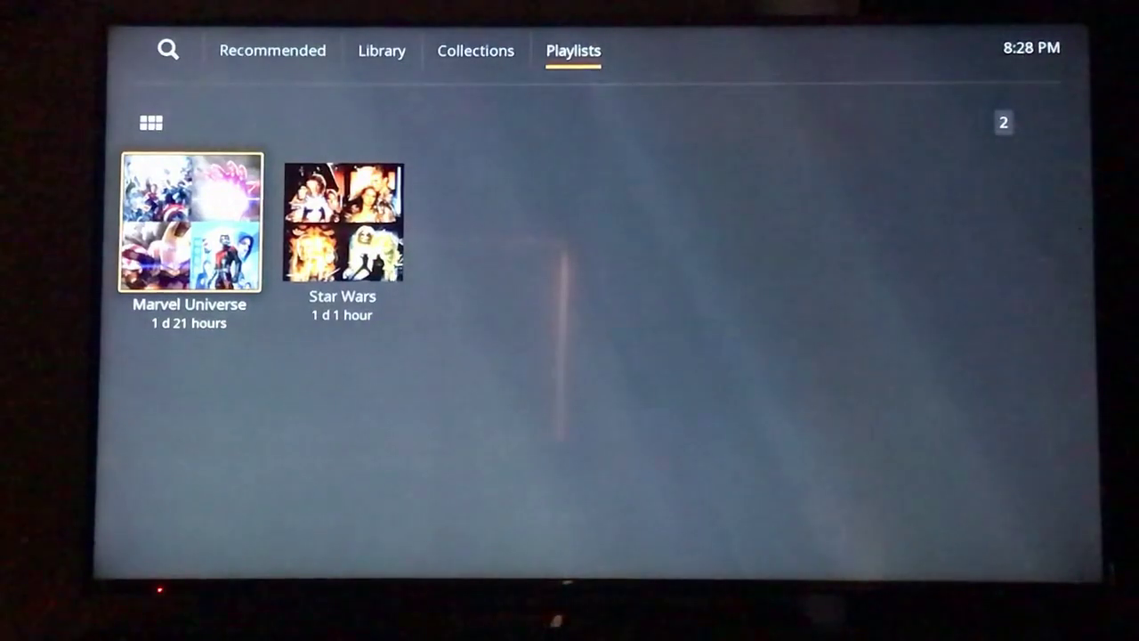
Open the Star Wars playlist, look over its playback options and movie order, and return to the playlists overview
key(Right)
key(Return)
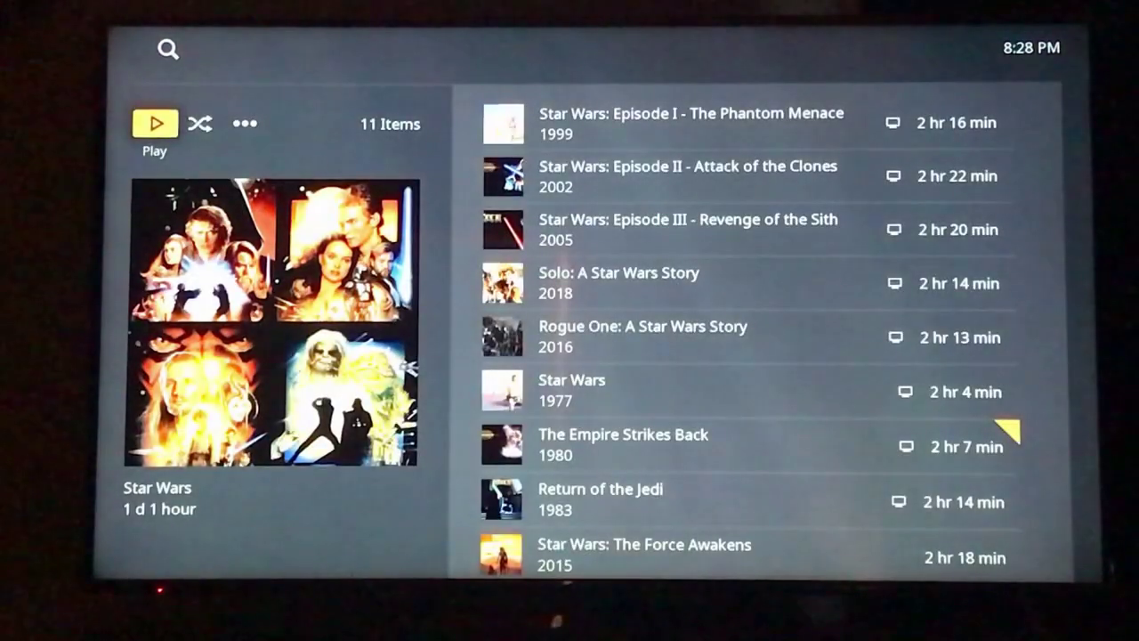
key(Right)
key(Right)
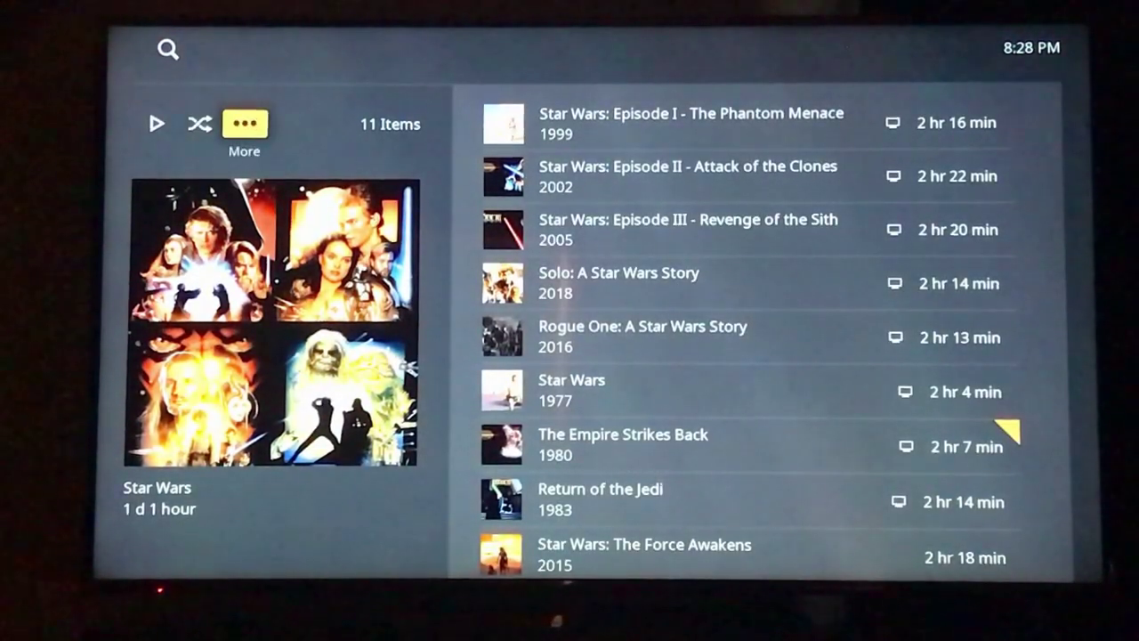
key(Right)
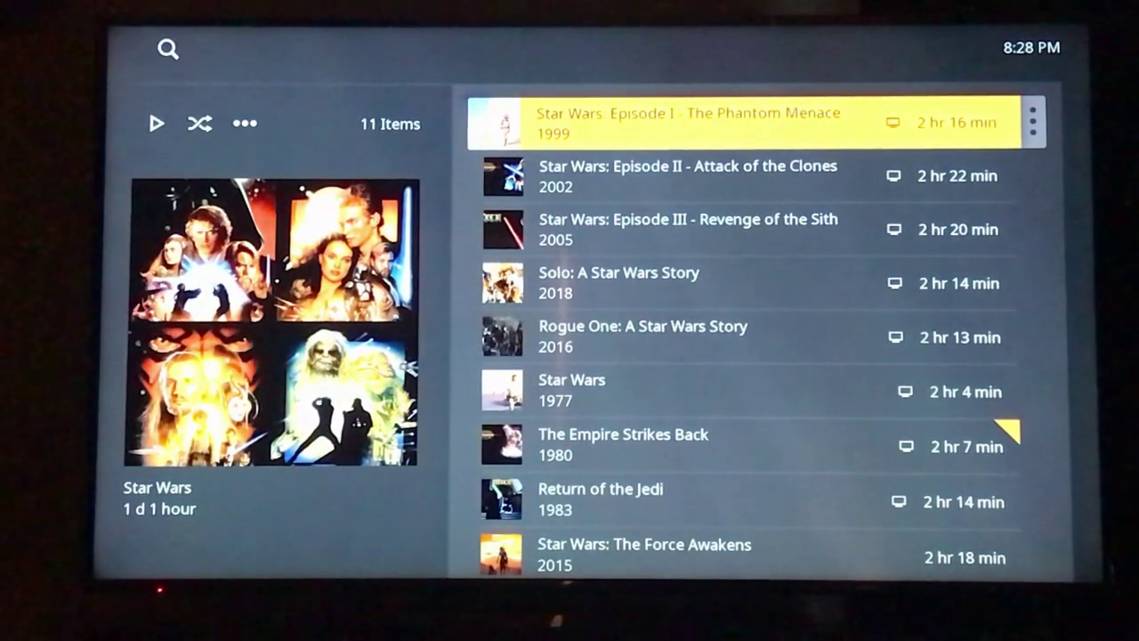
key(Escape)
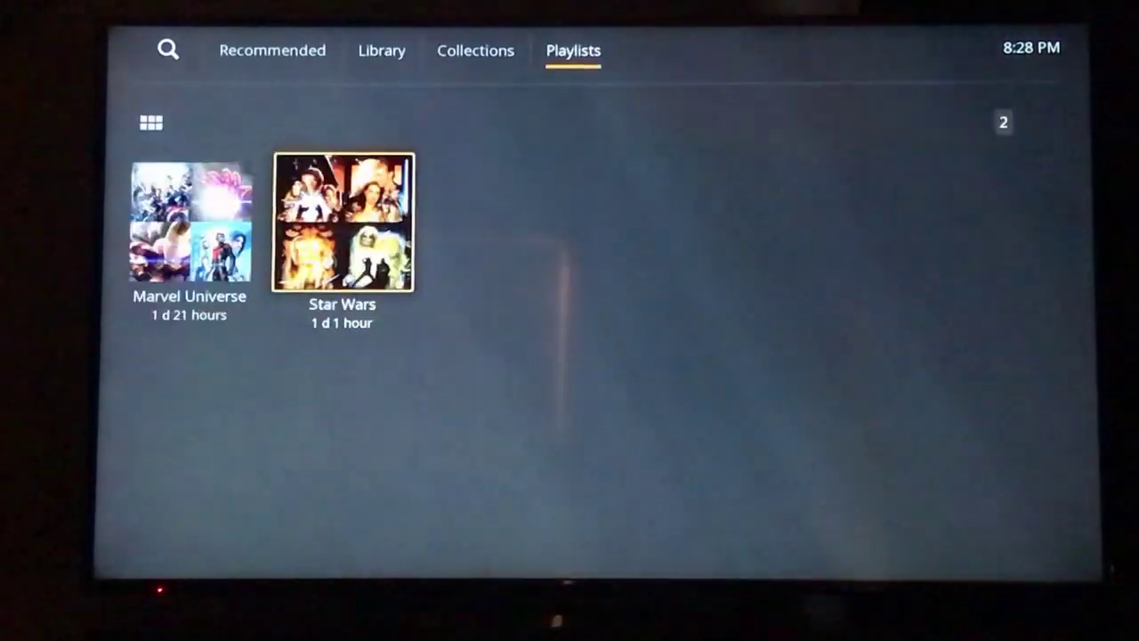
Switch the movie library from Playlists to Collections
key(Up)
key(Up)
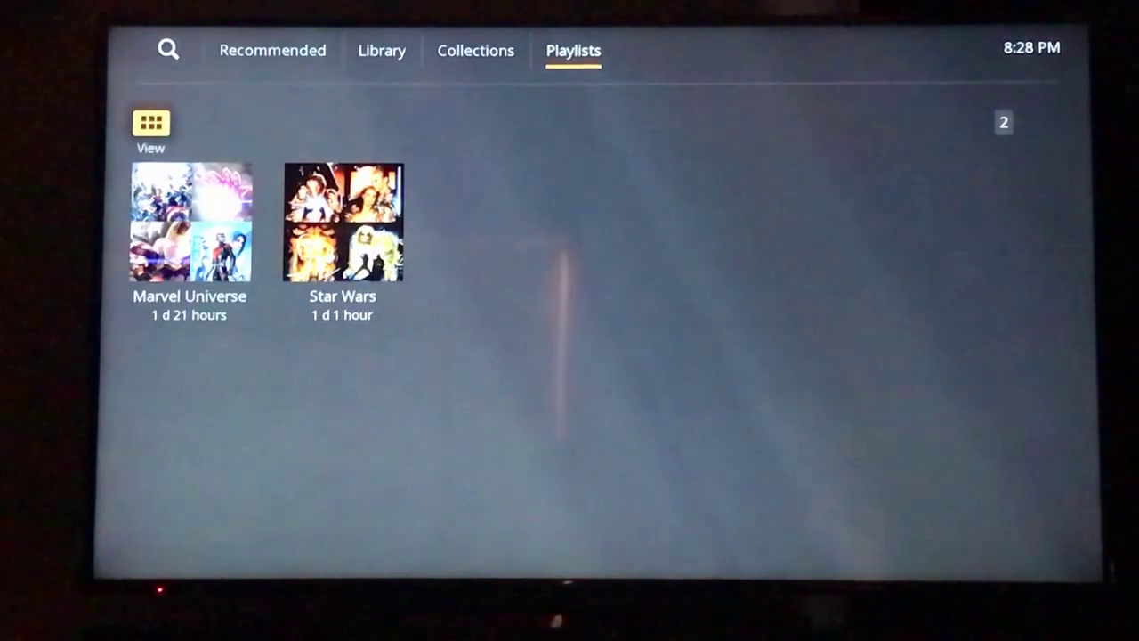
key(Left)
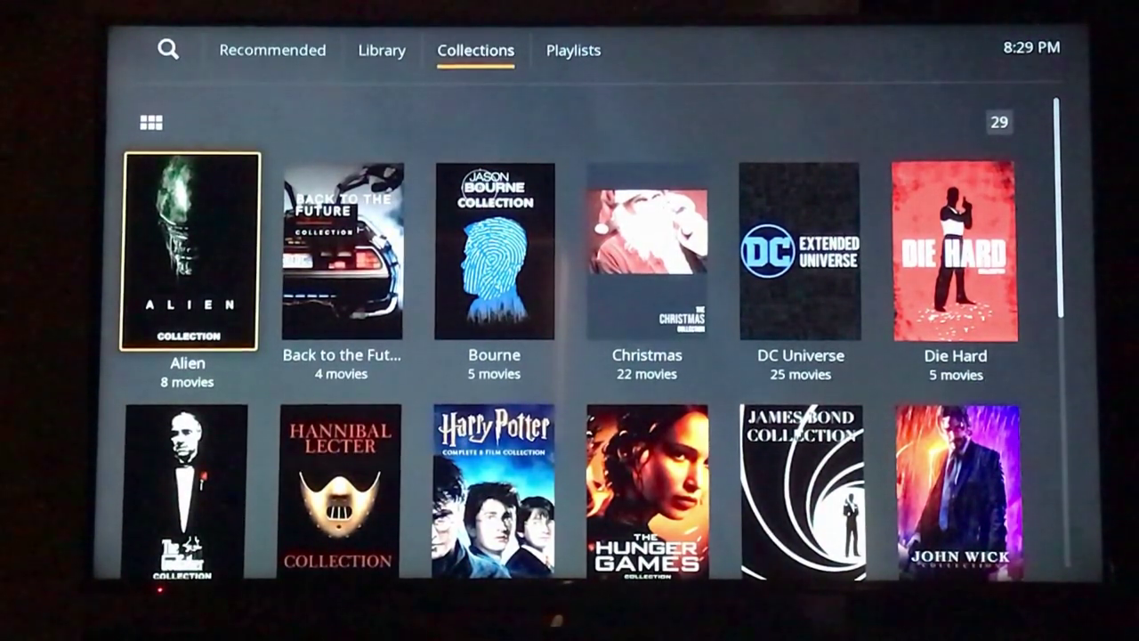
Find the Marvel Cinematic Universe collection among the movie collections and open it
key(Right)
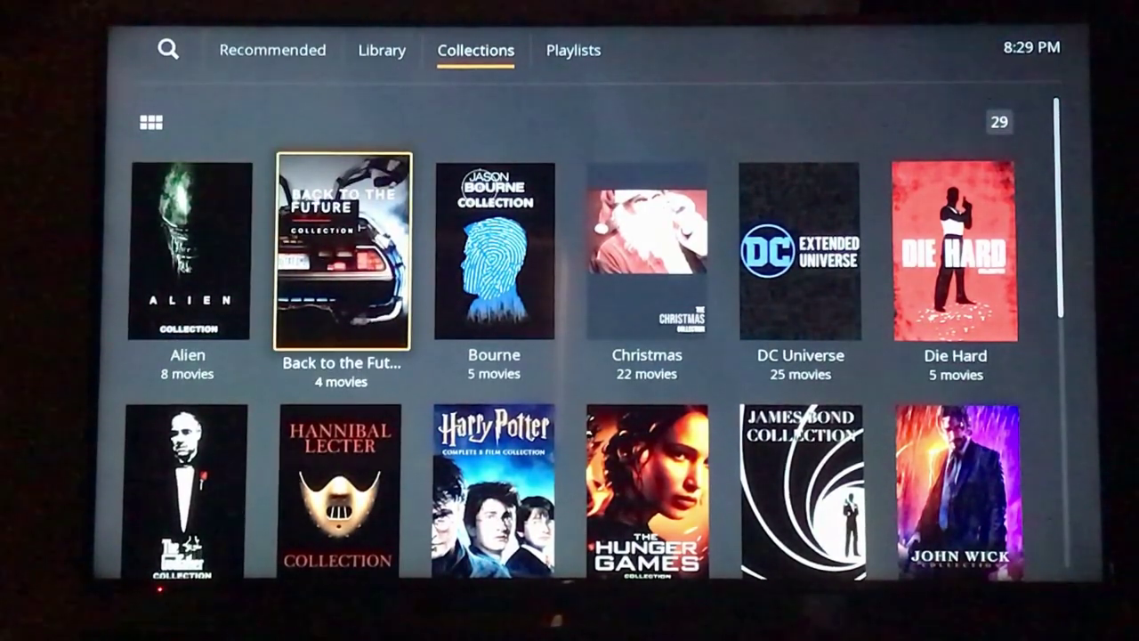
key(Down)
key(Down)
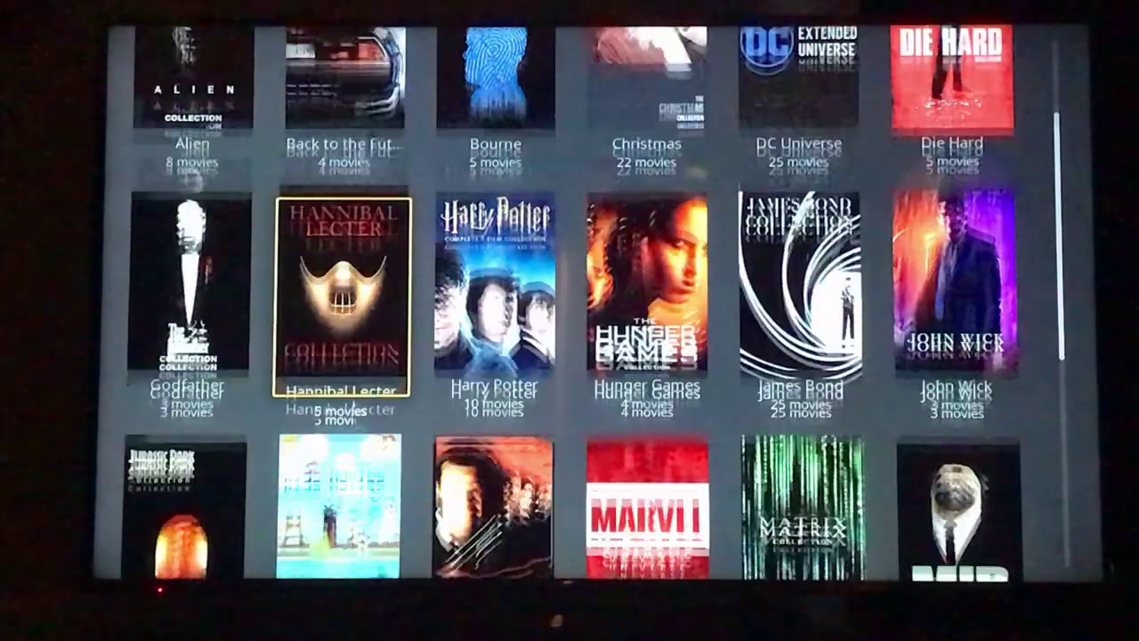
key(Right)
key(Right)
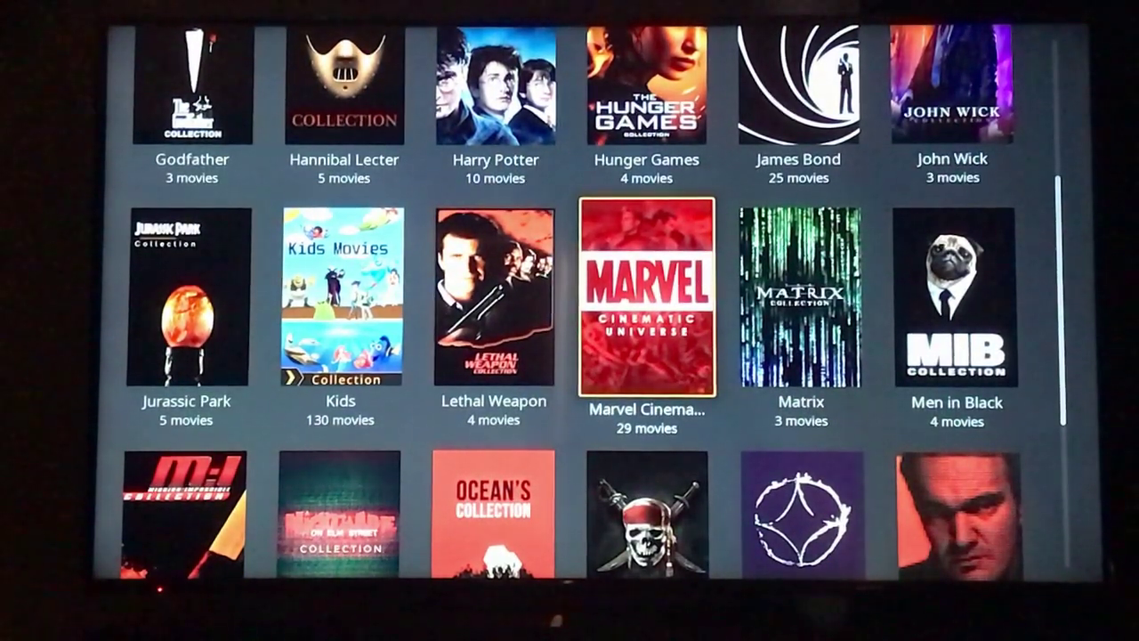
key(Return)
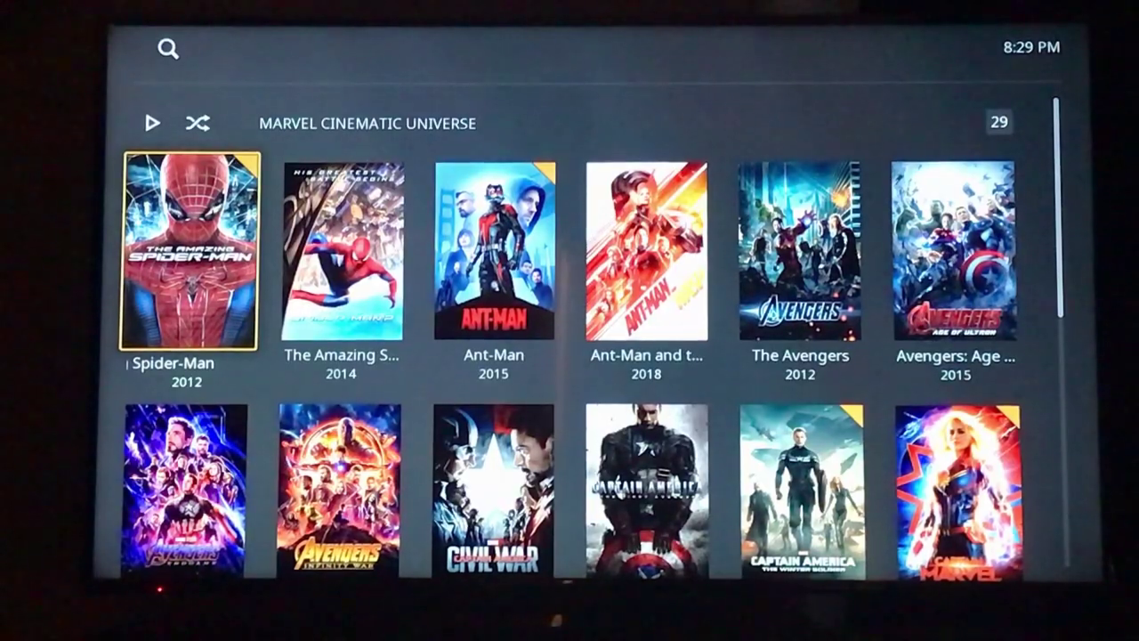
Browse the movies in the Marvel Cinematic Universe collection and return to the collections overview
key(Down)
key(Down)
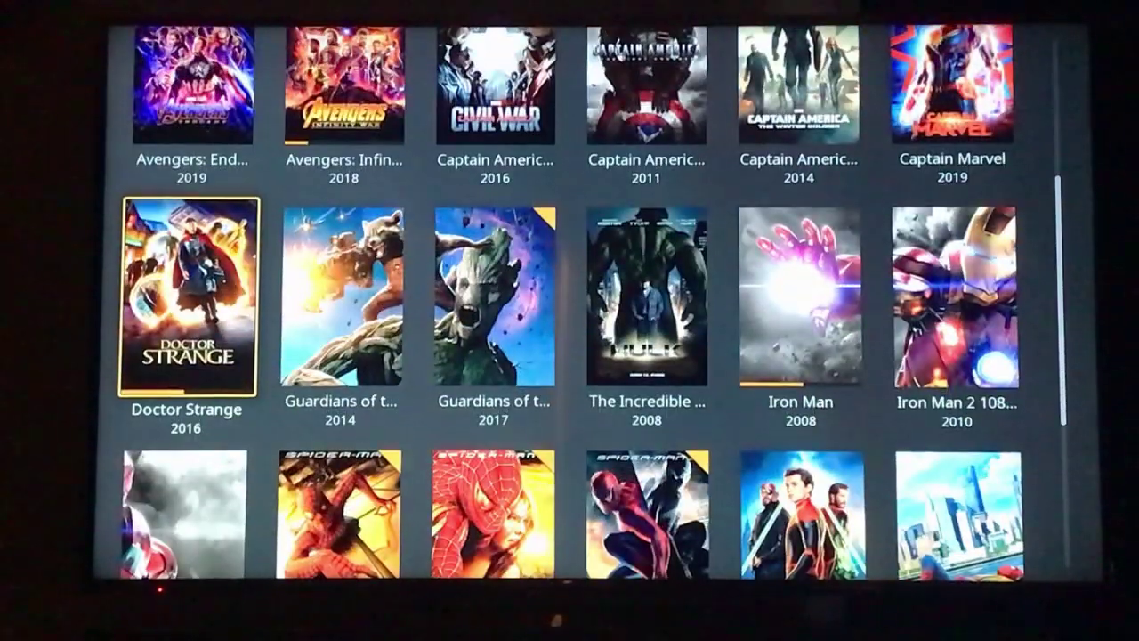
key(Down)
key(Down)
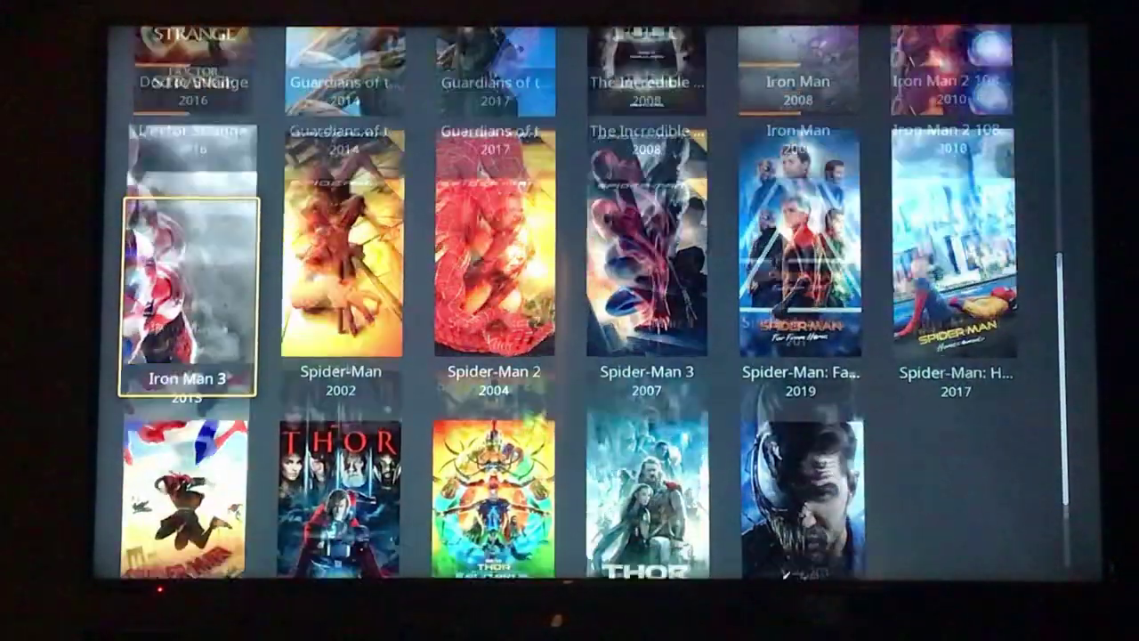
key(Up)
key(Up)
key(Up)
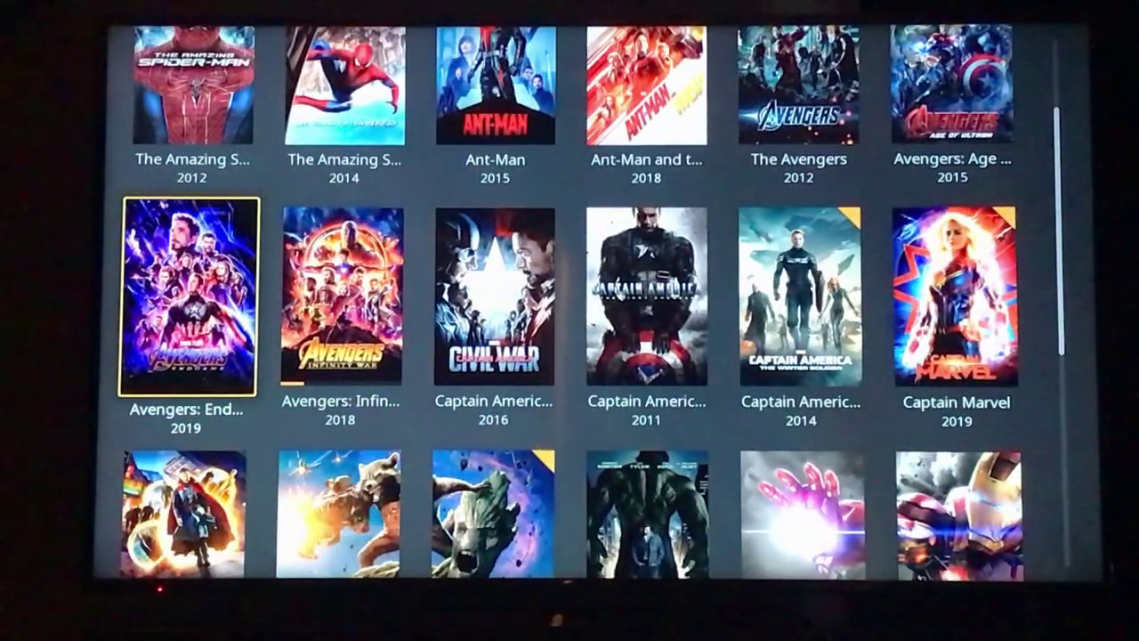
key(BackSpace)
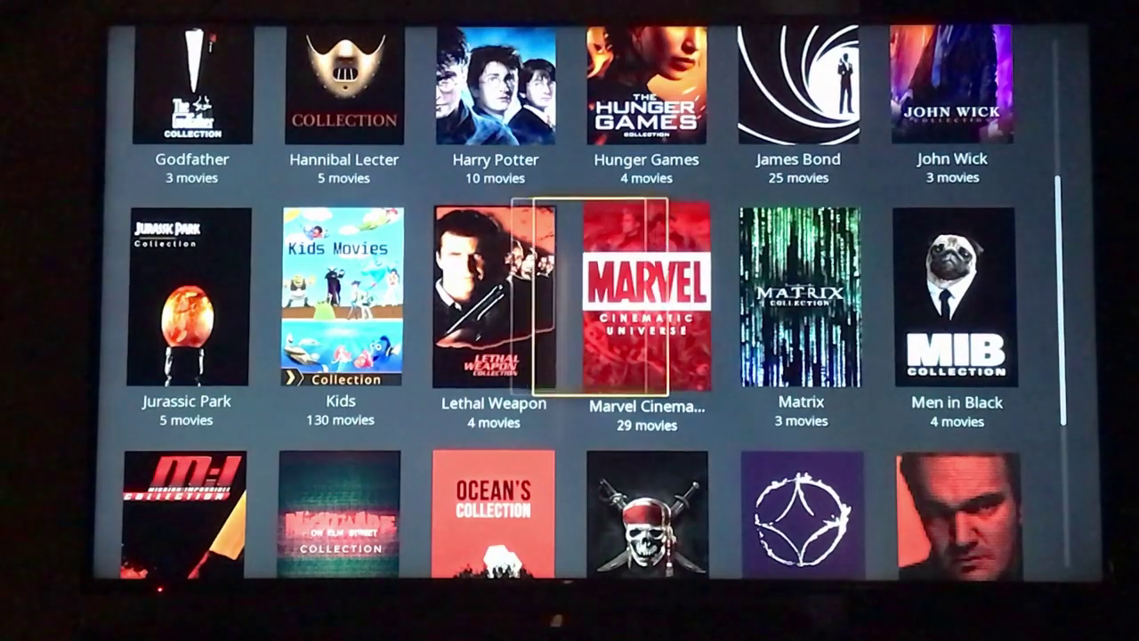
Open the Kids collection and look through the movies it contains
key(Left)
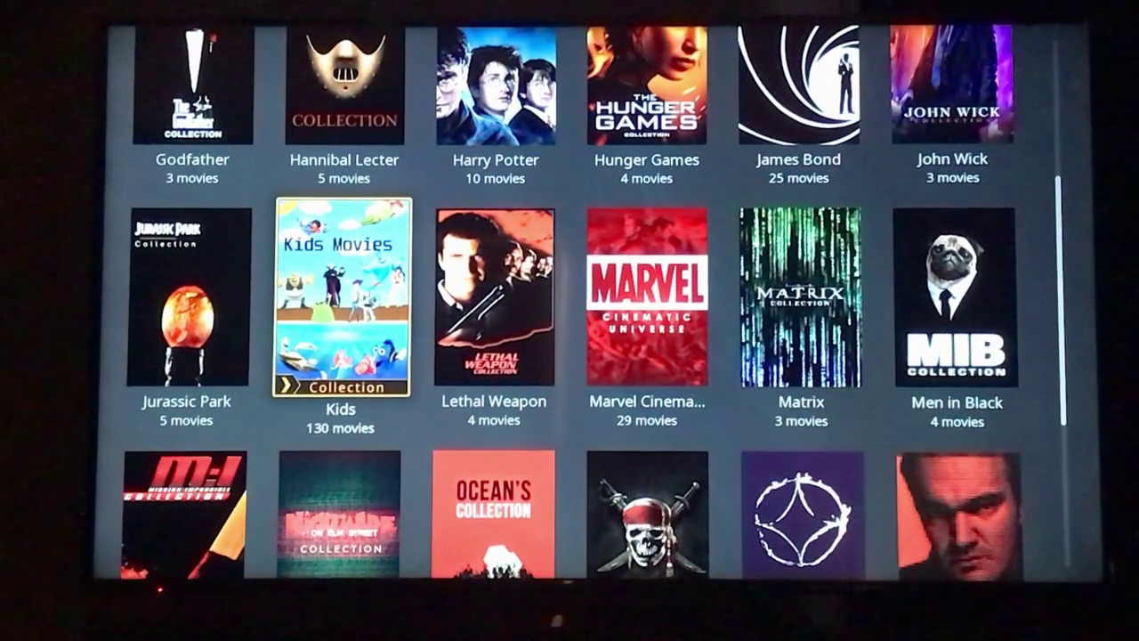
key(Return)
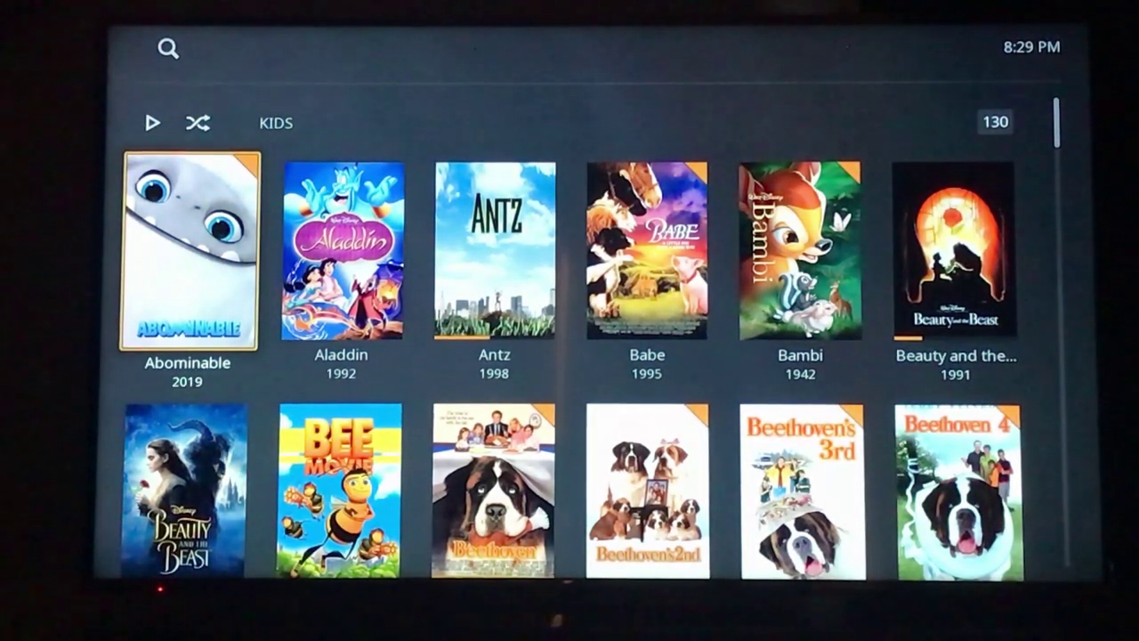
key(Down)
key(Down)
key(Down)
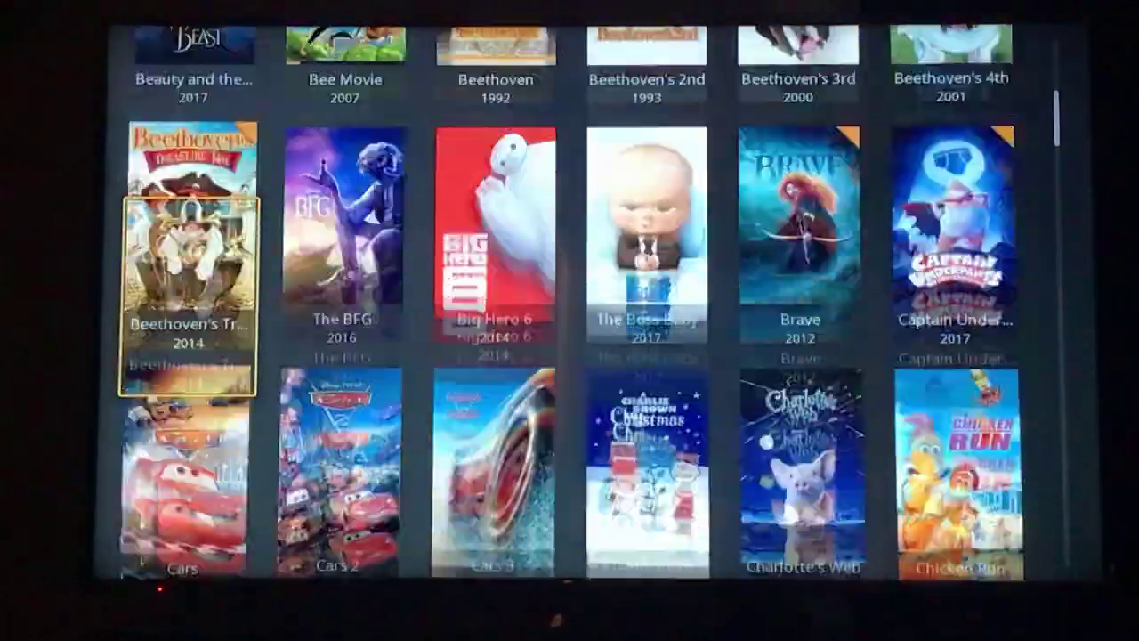
key(Down)
key(Down)
key(Down)
key(Down)
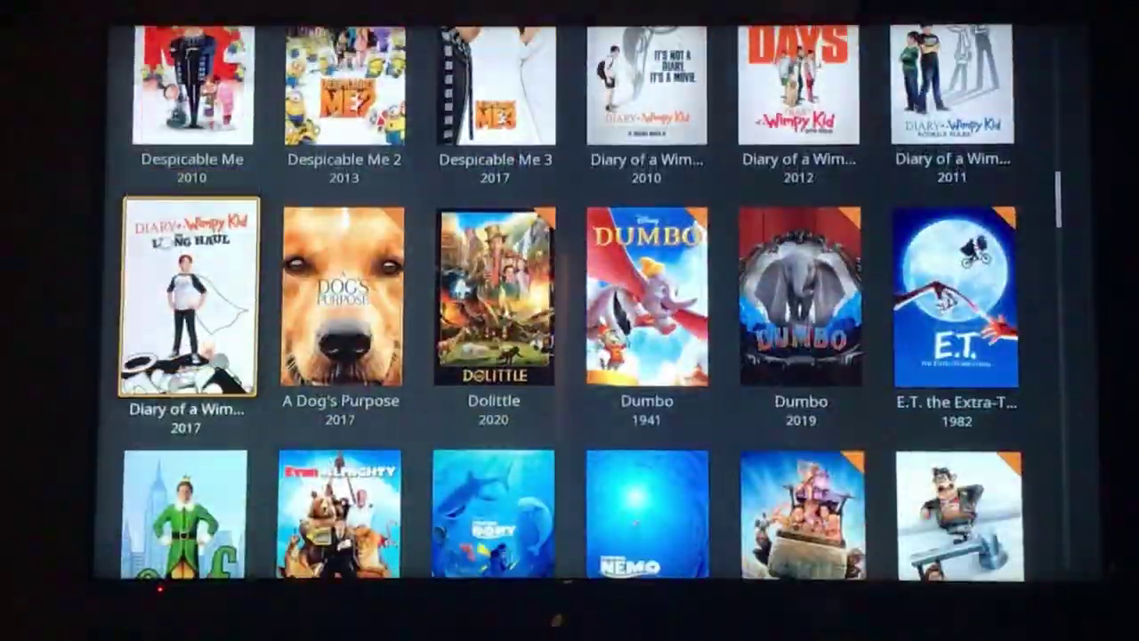
key(Down)
key(Down)
key(Down)
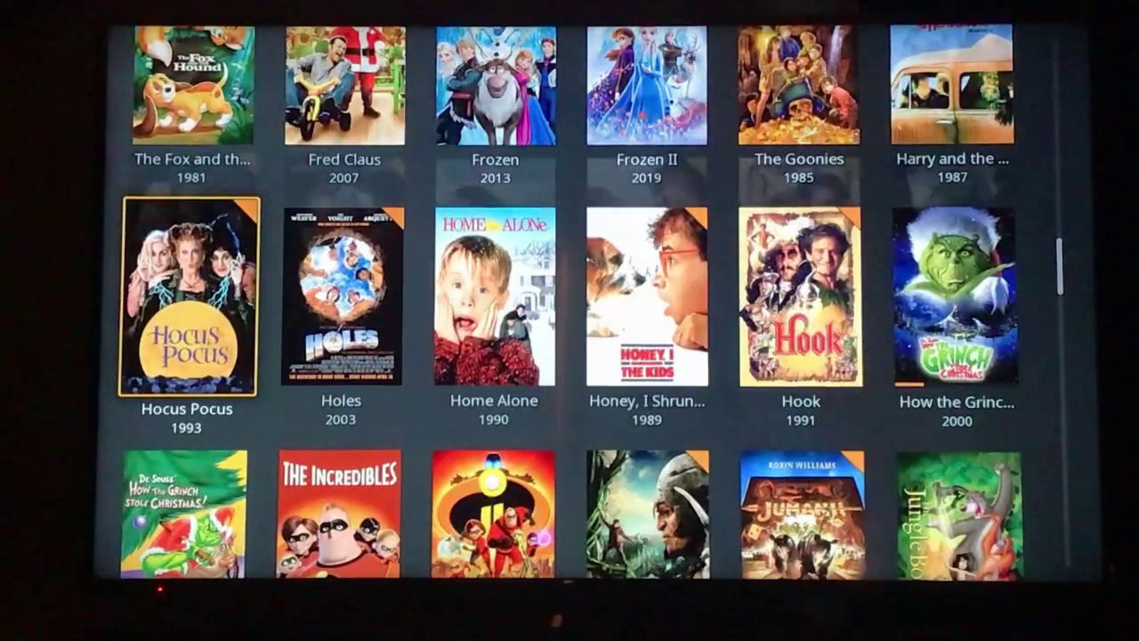
key(Down)
key(Down)
key(Down)
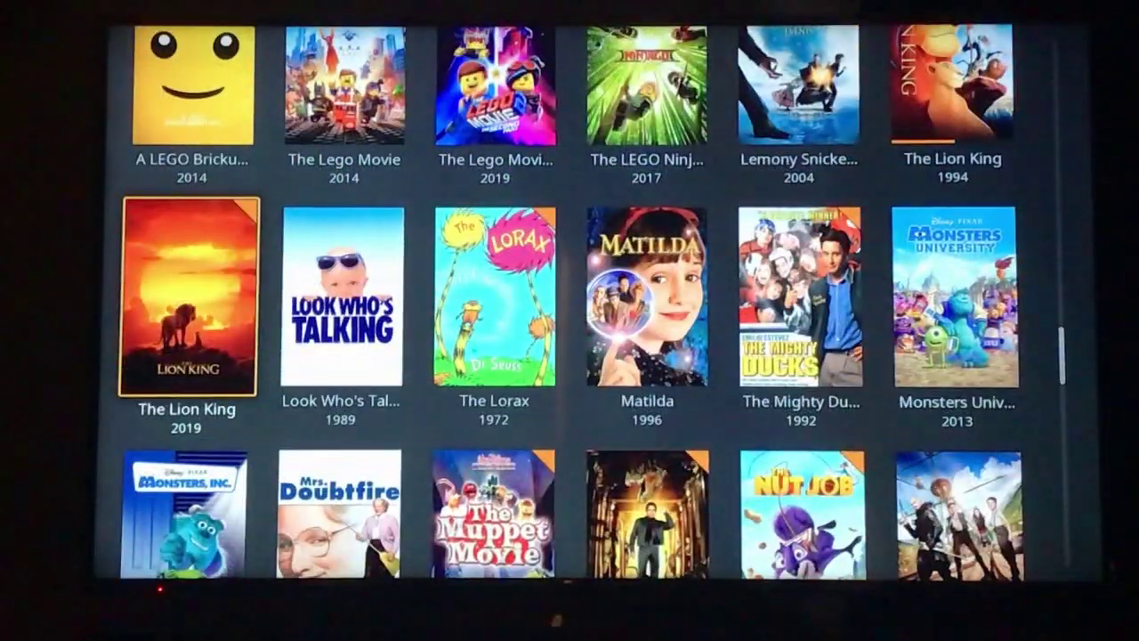
key(Down)
key(Down)
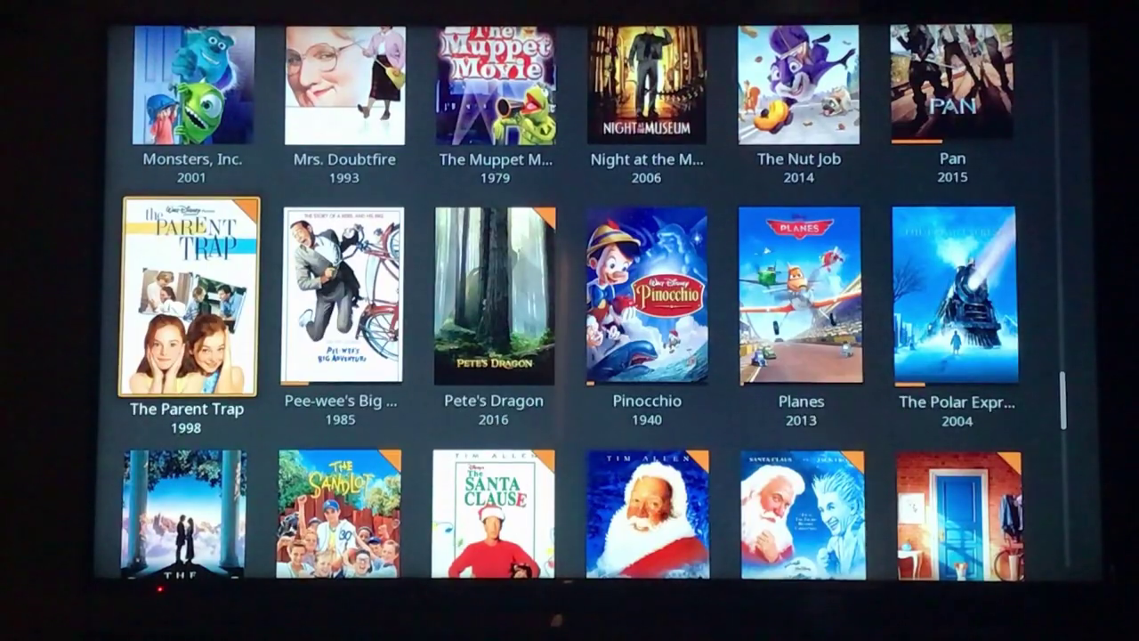
key(Down)
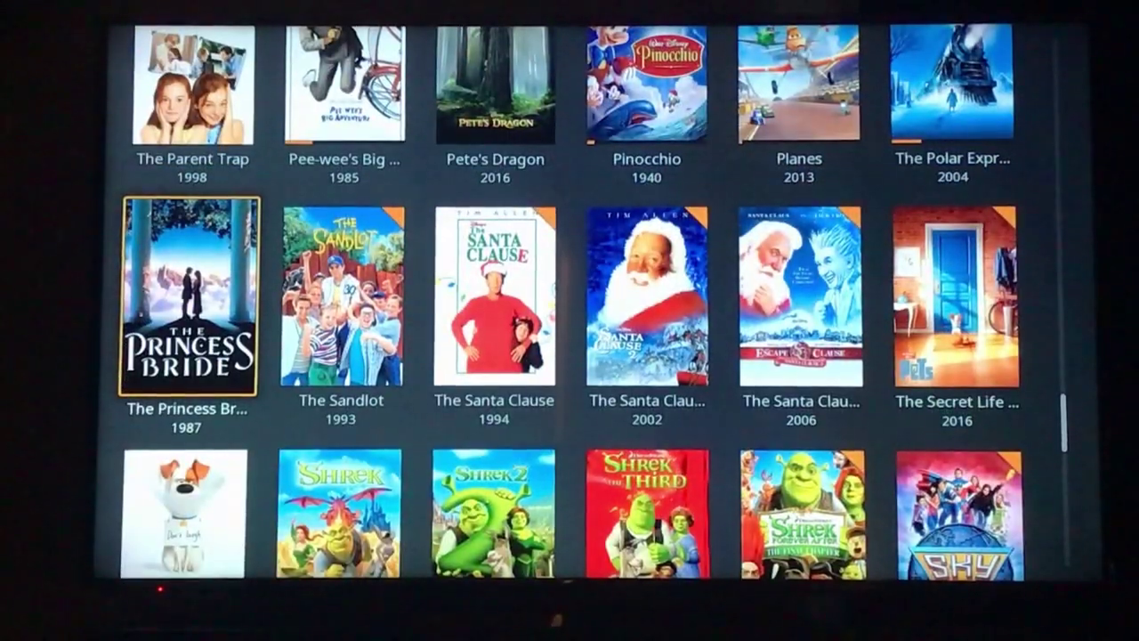
Go back up through the Kids movies, leave the collection and return to the start of the collections overview
key(Up)
key(Up)
key(Up)
key(Up)
key(Up)
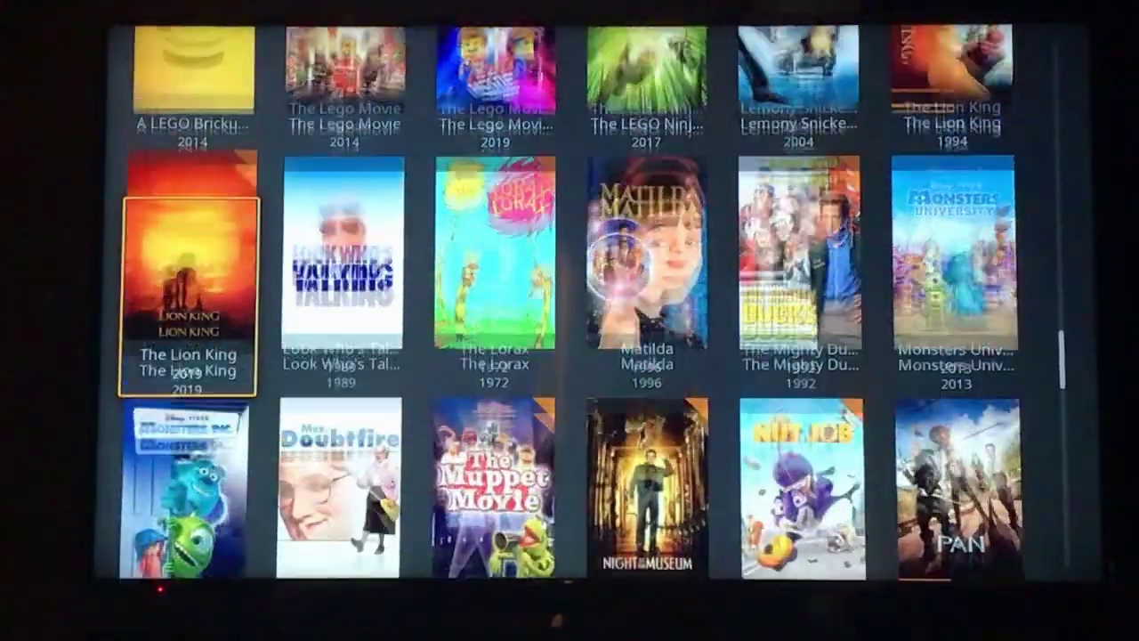
key(Up)
key(Up)
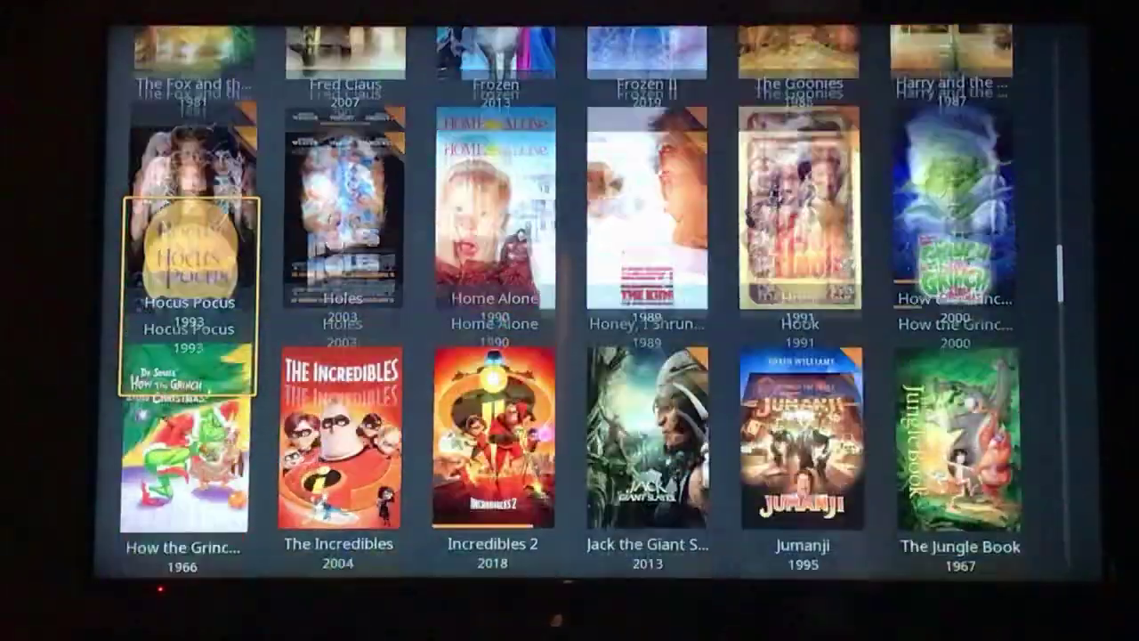
key(BackSpace)
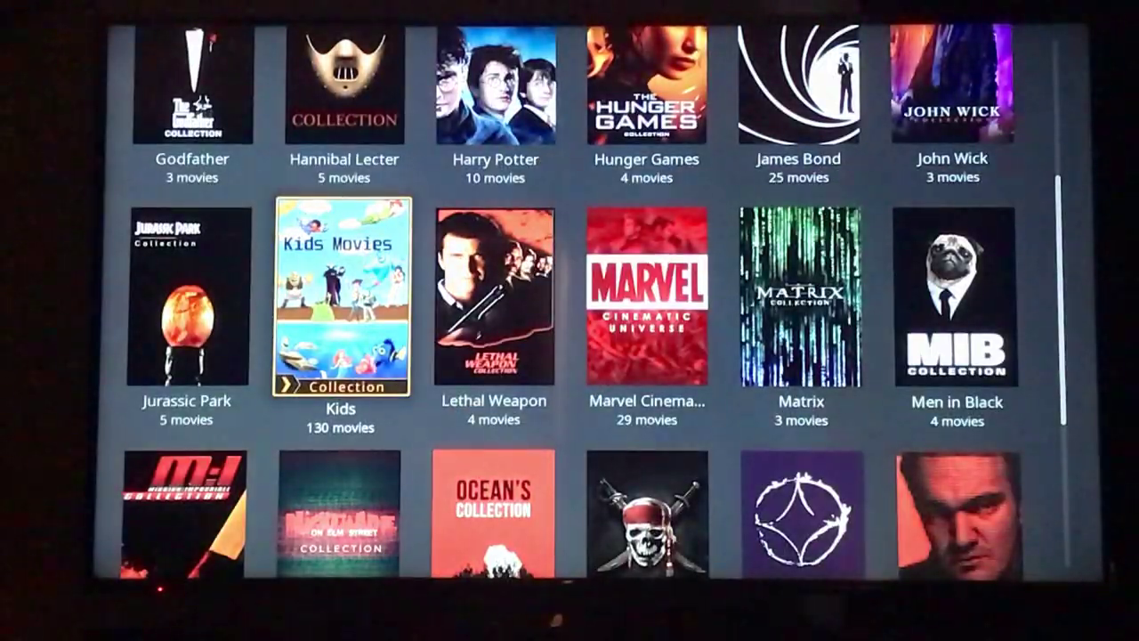
key(Up)
key(Up)
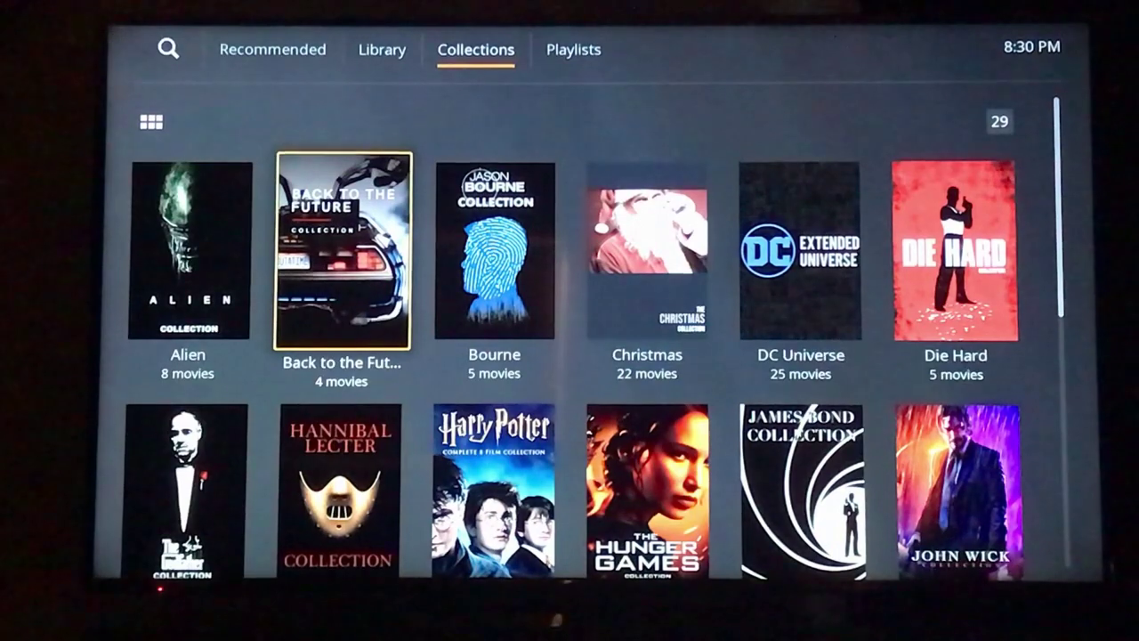
key(Right)
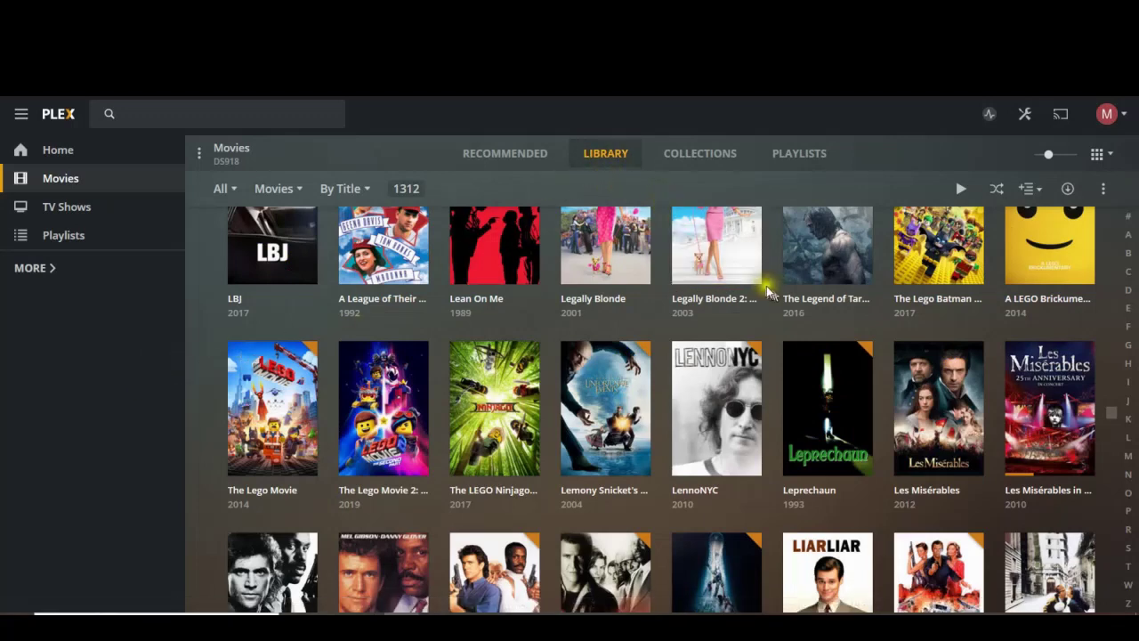
In the Plex web app's movie library, open The Lego Movie for editing and show its collection tags
scroll(769, 284, up, 1)
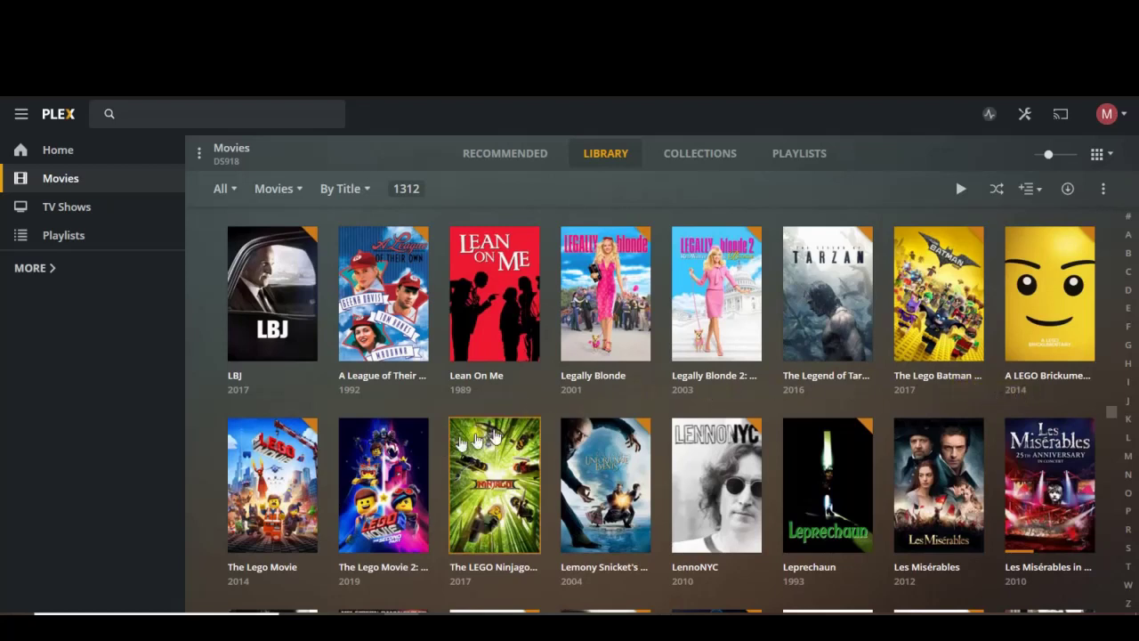
mouse_move(307, 525)
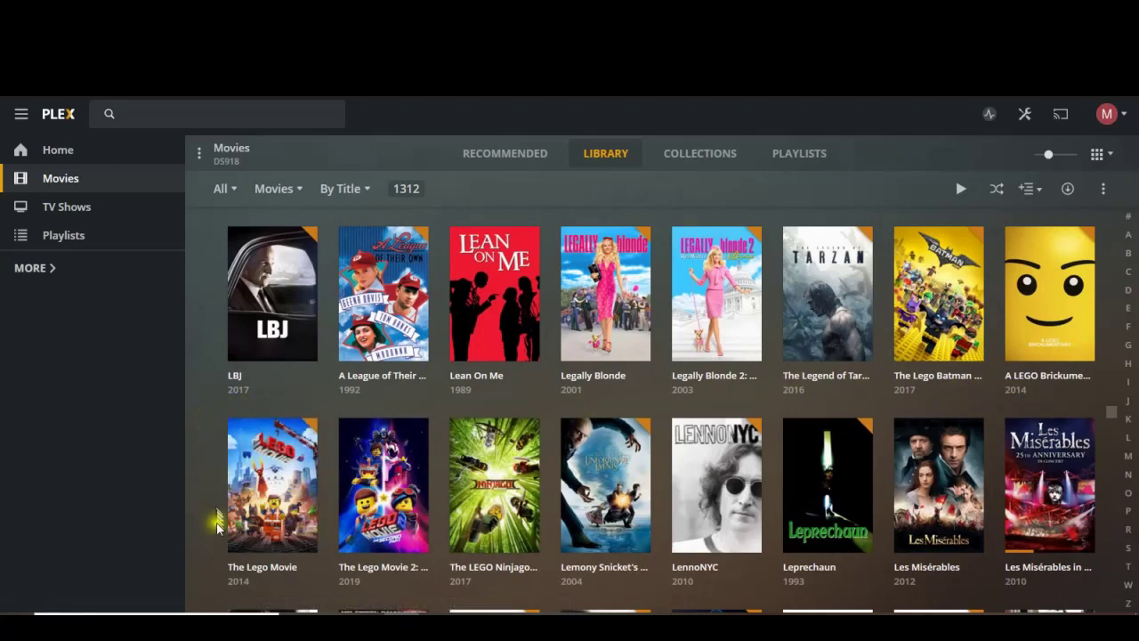
mouse_move(240, 552)
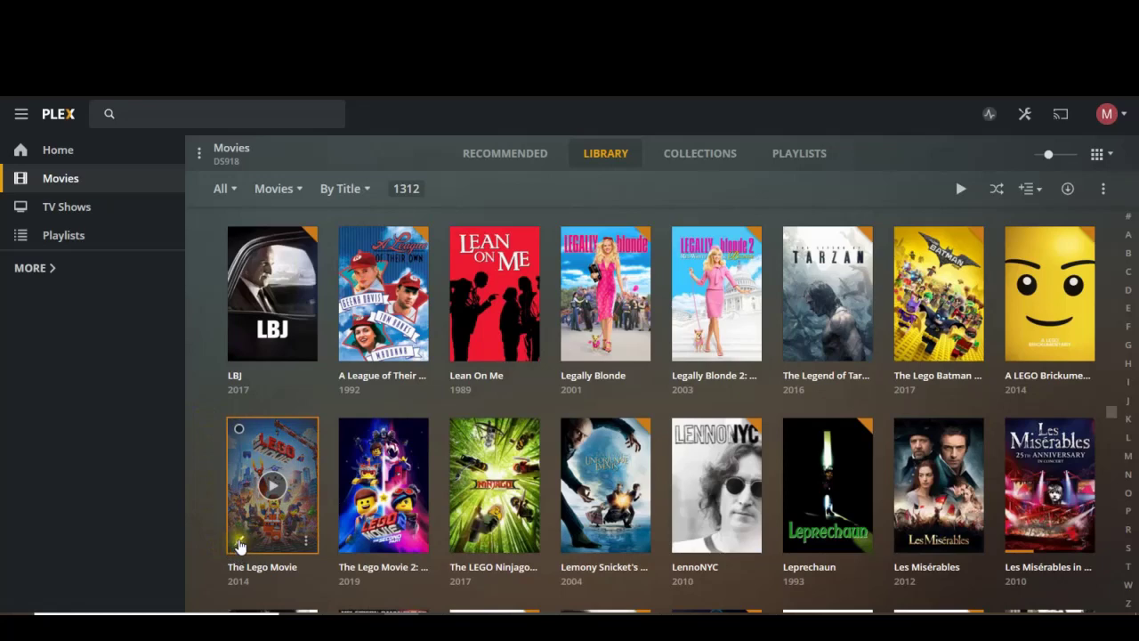
click(240, 543)
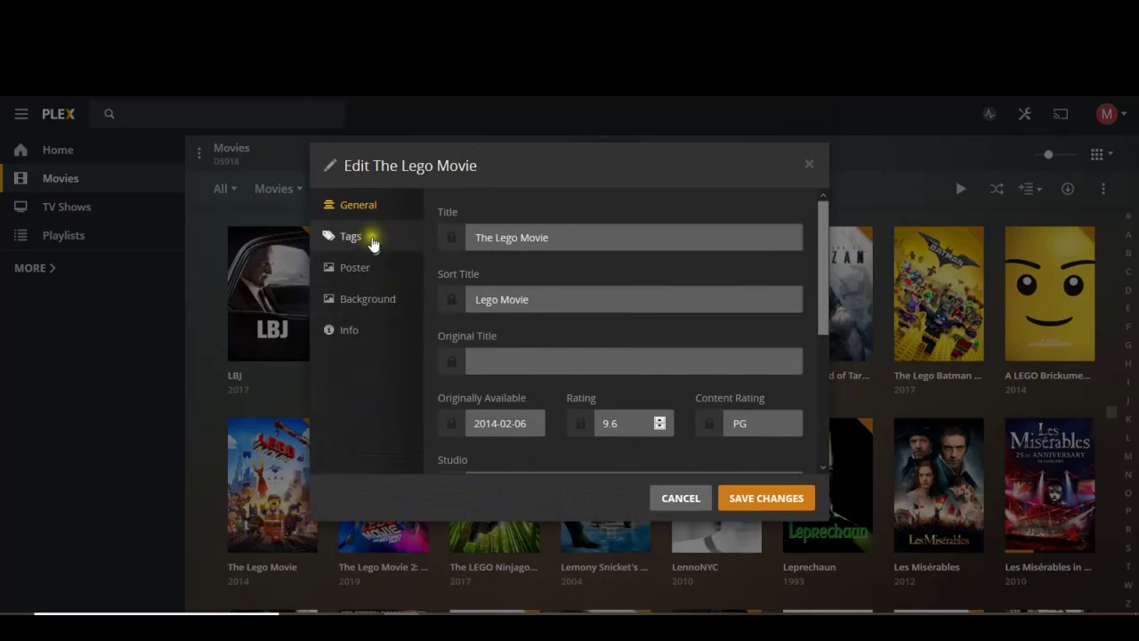
click(373, 245)
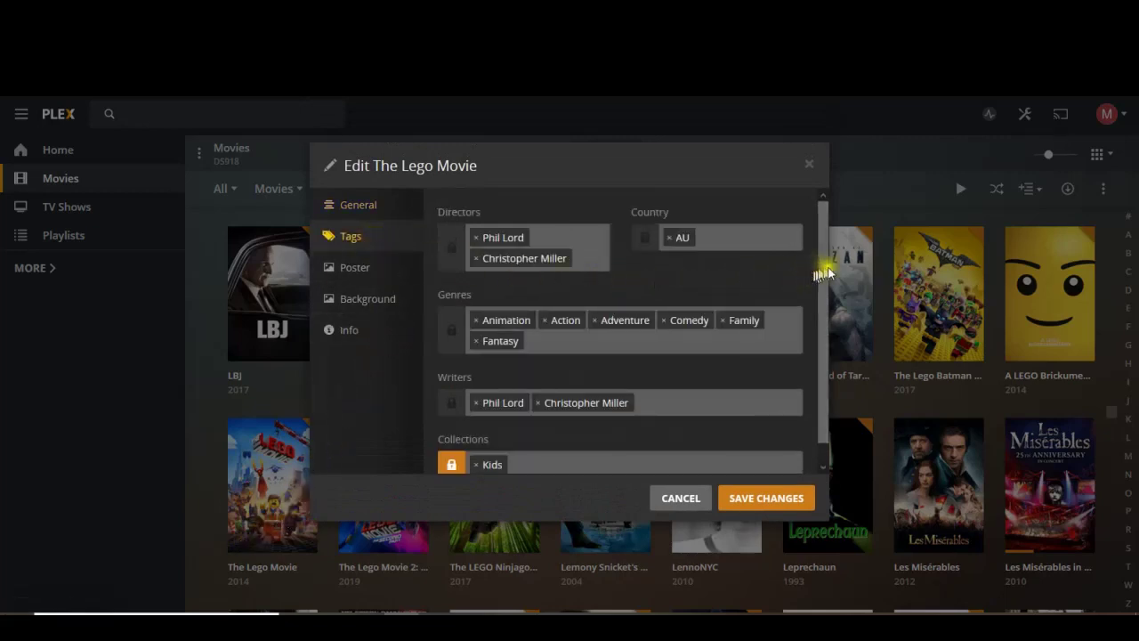
drag(821, 273, 820, 287)
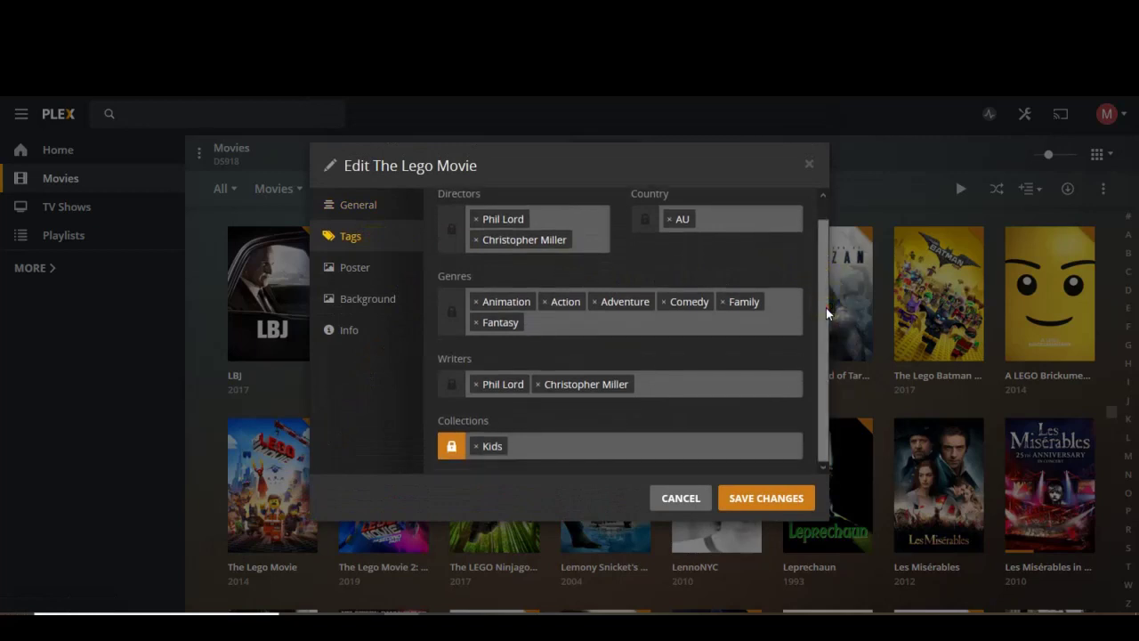
Add The Lego Movie to a new collection named Lego and save the changes
click(561, 446)
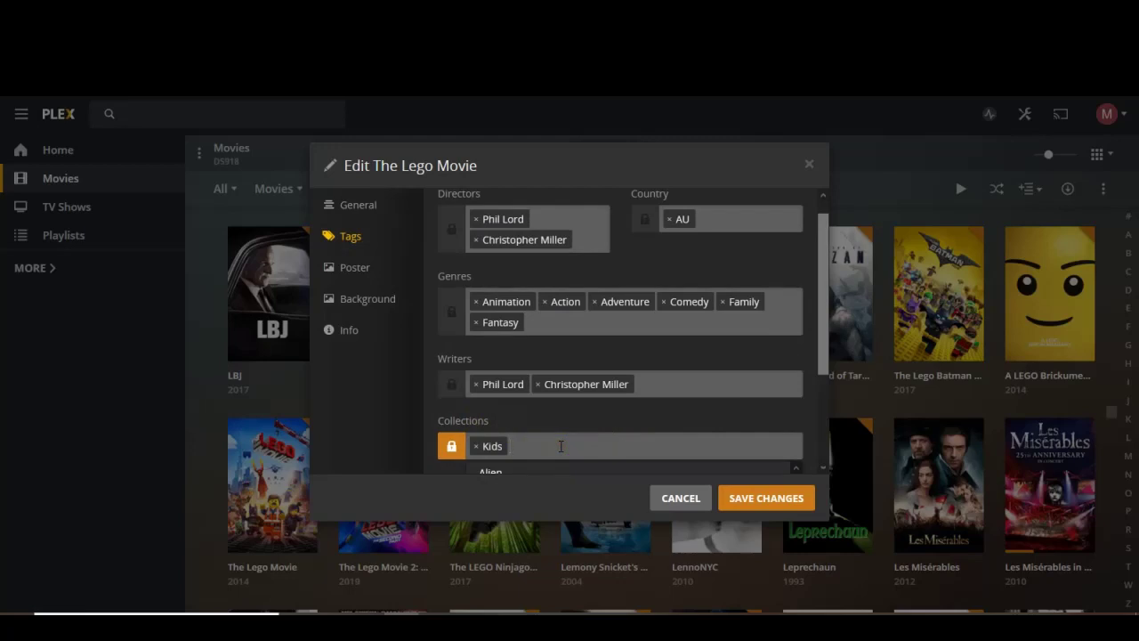
scroll(562, 450, down, 2)
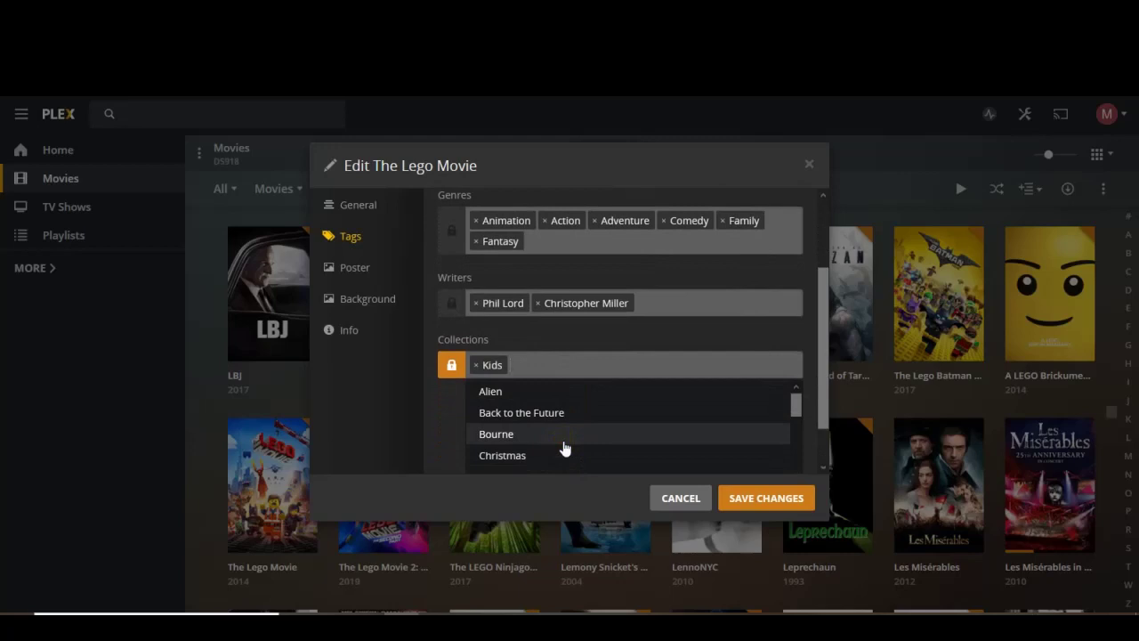
click(550, 364)
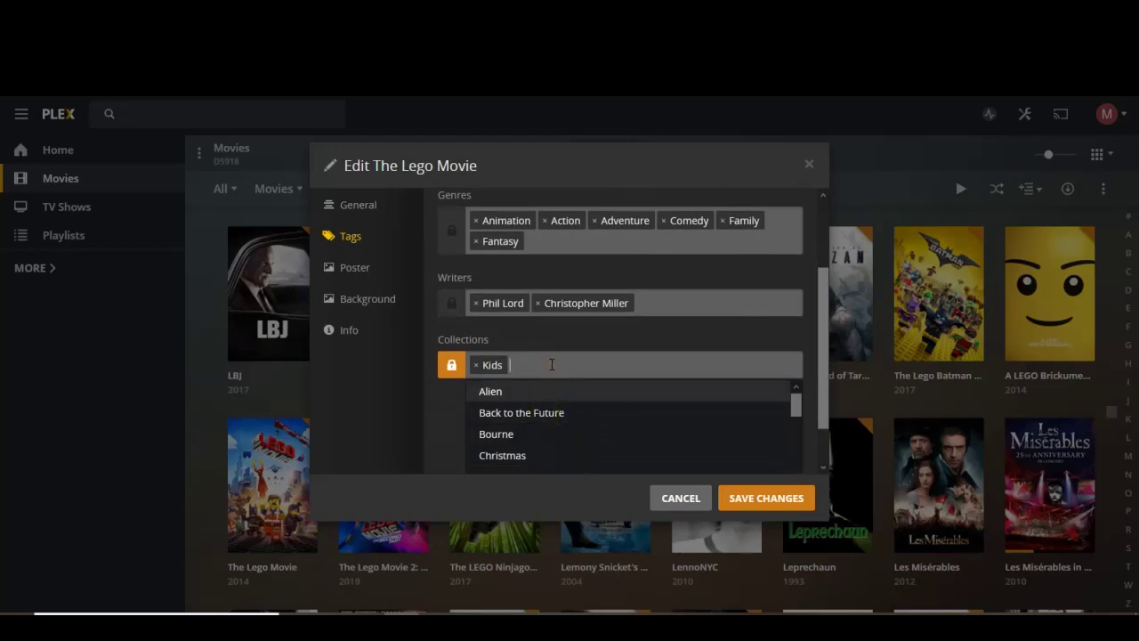
text(Lego)
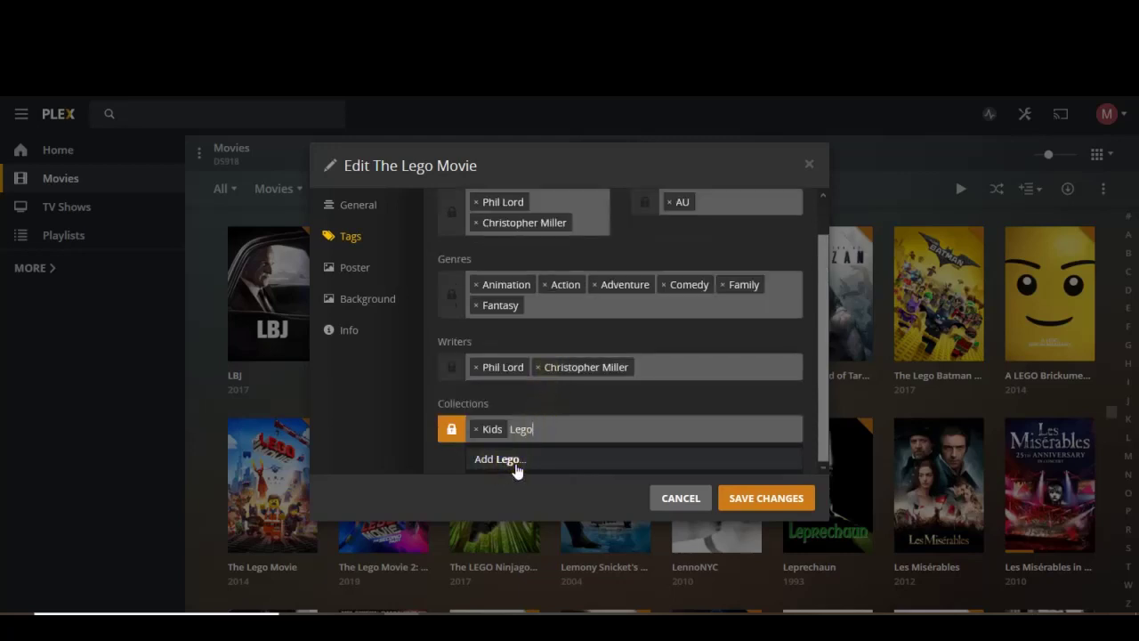
click(516, 463)
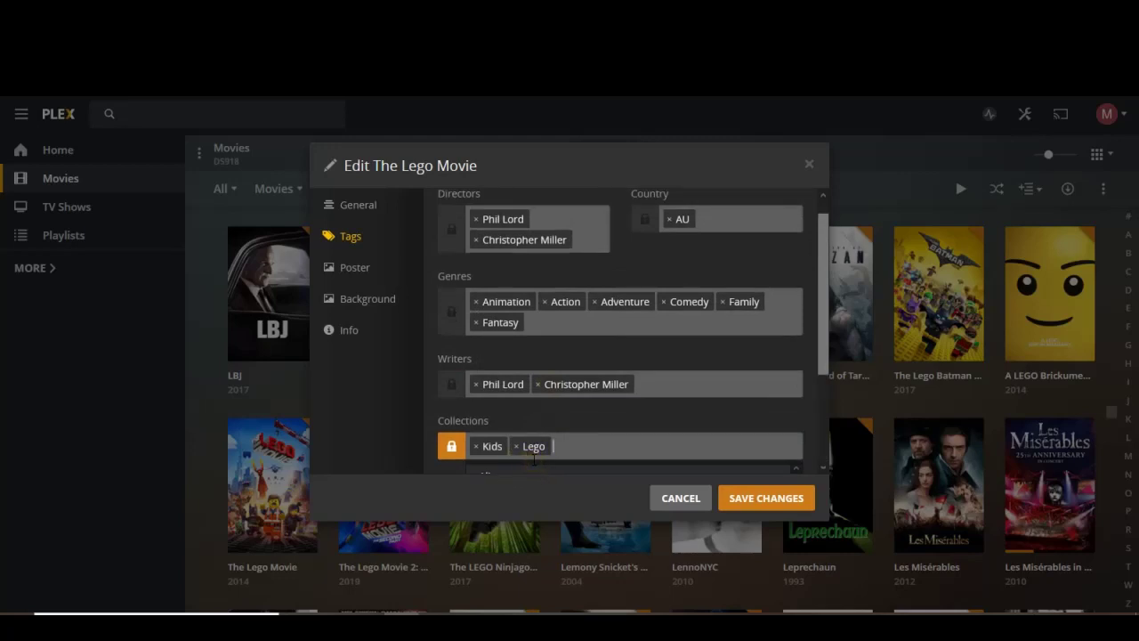
click(767, 499)
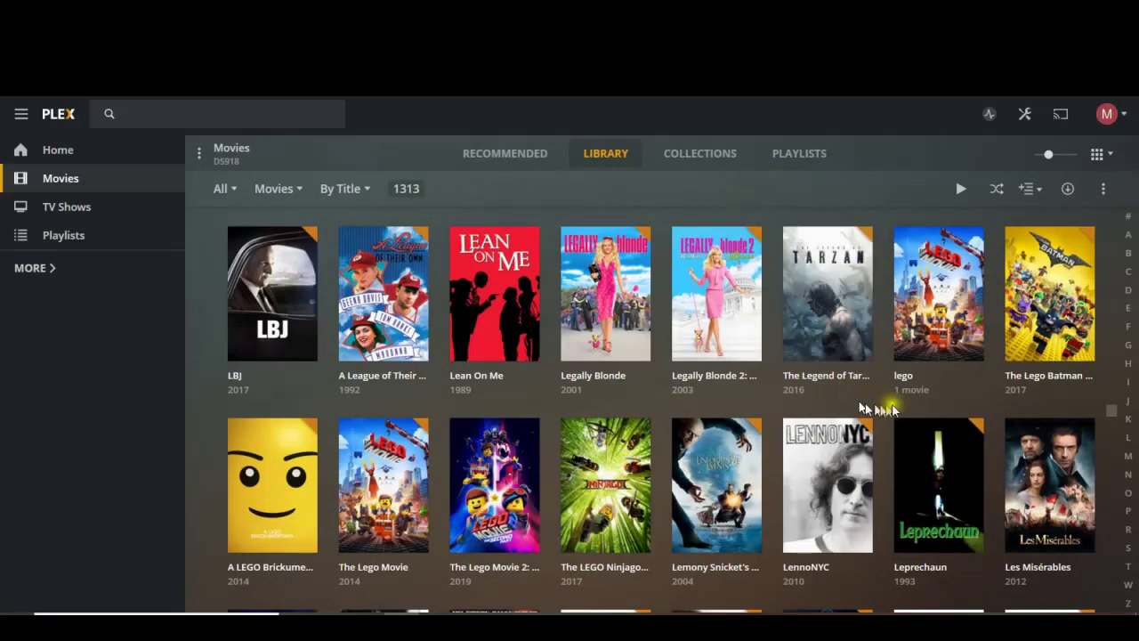
Add The Lego Batman Movie to the existing lego collection through its tags and save the changes
click(1020, 354)
click(356, 238)
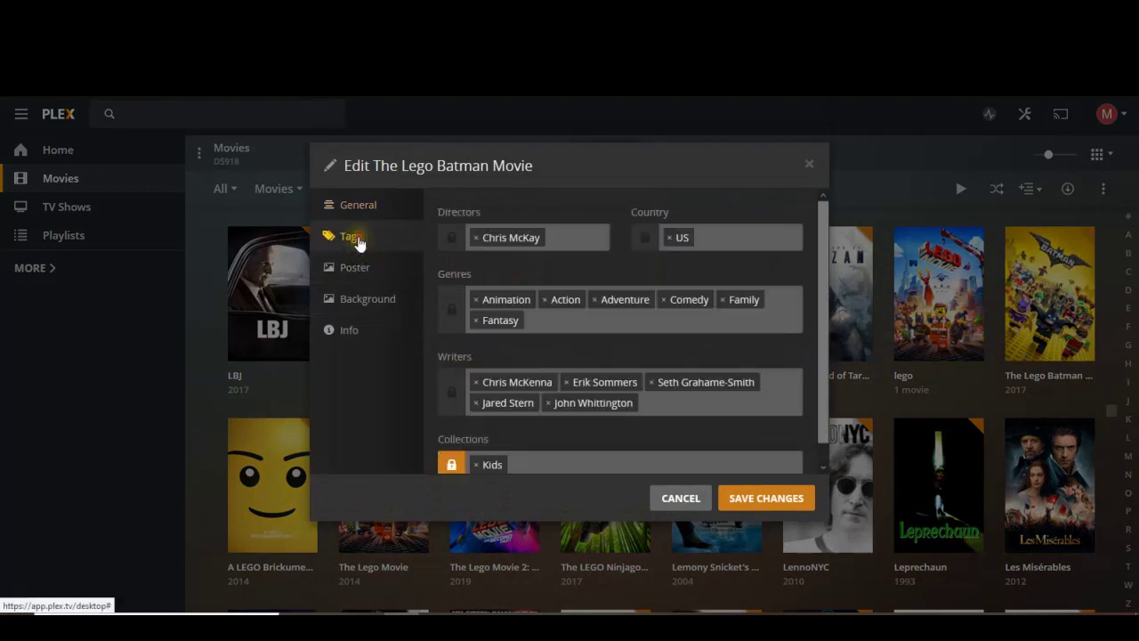
click(555, 459)
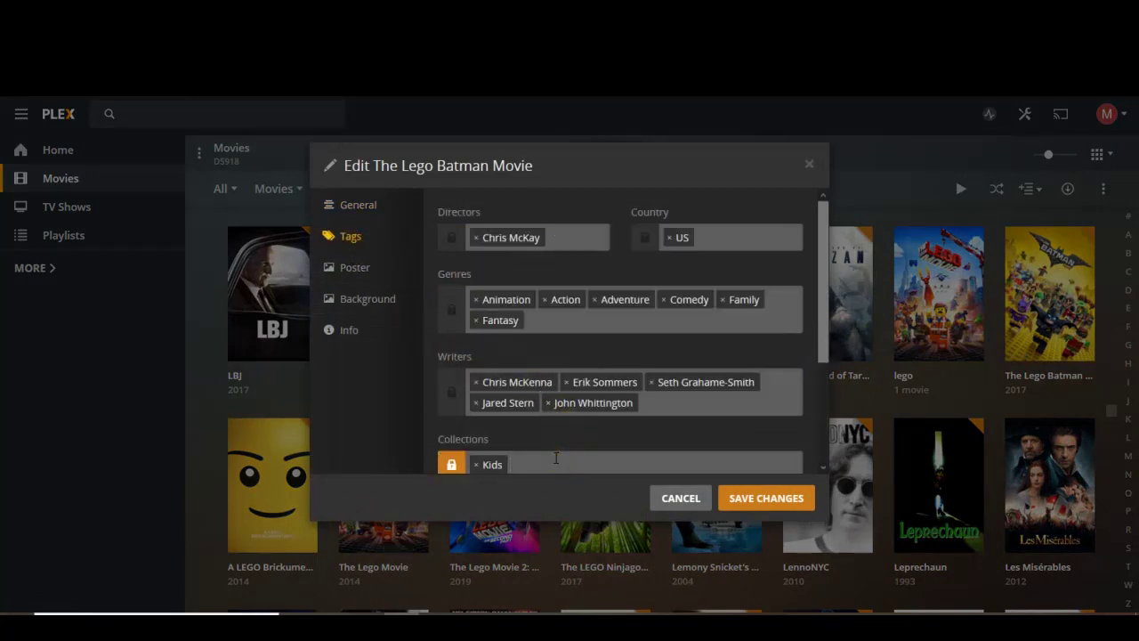
text(lego)
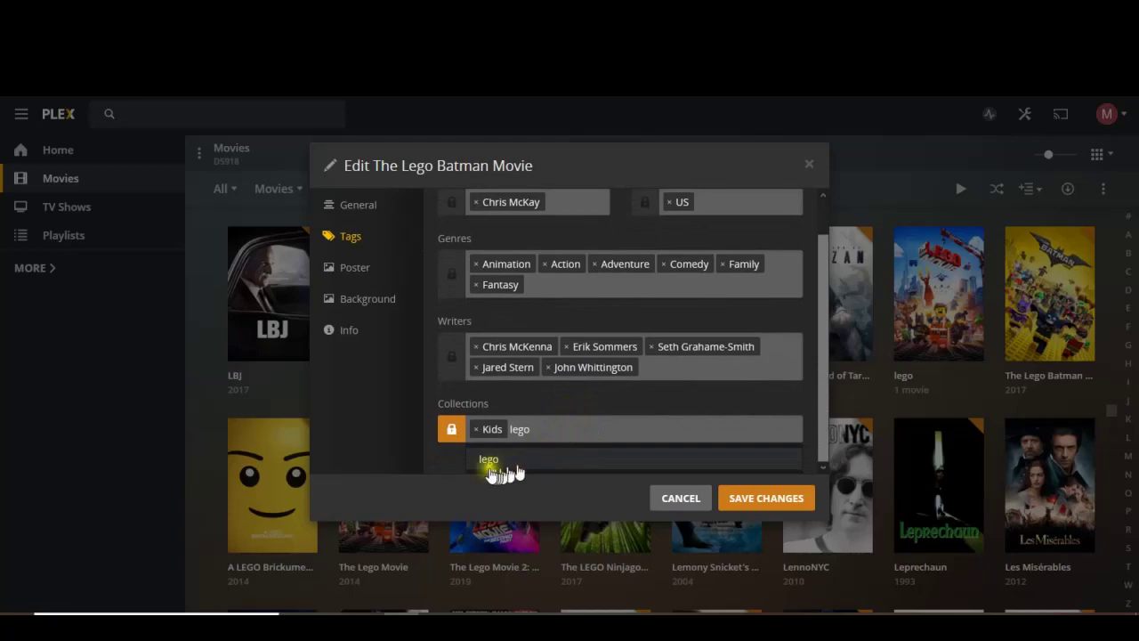
click(491, 460)
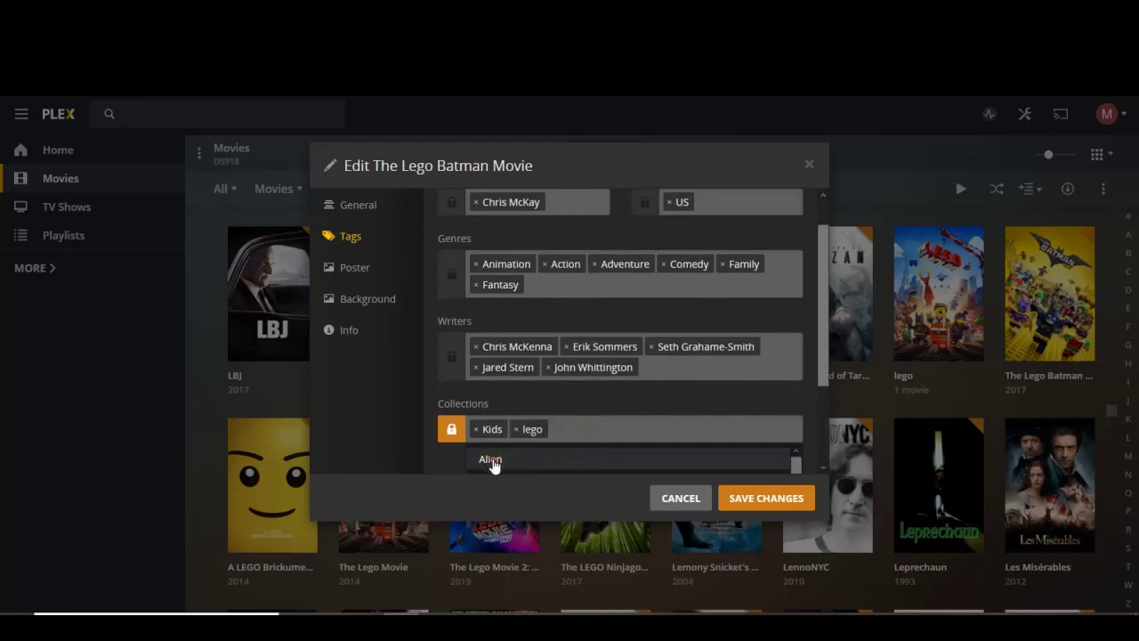
click(761, 500)
mouse_move(762, 505)
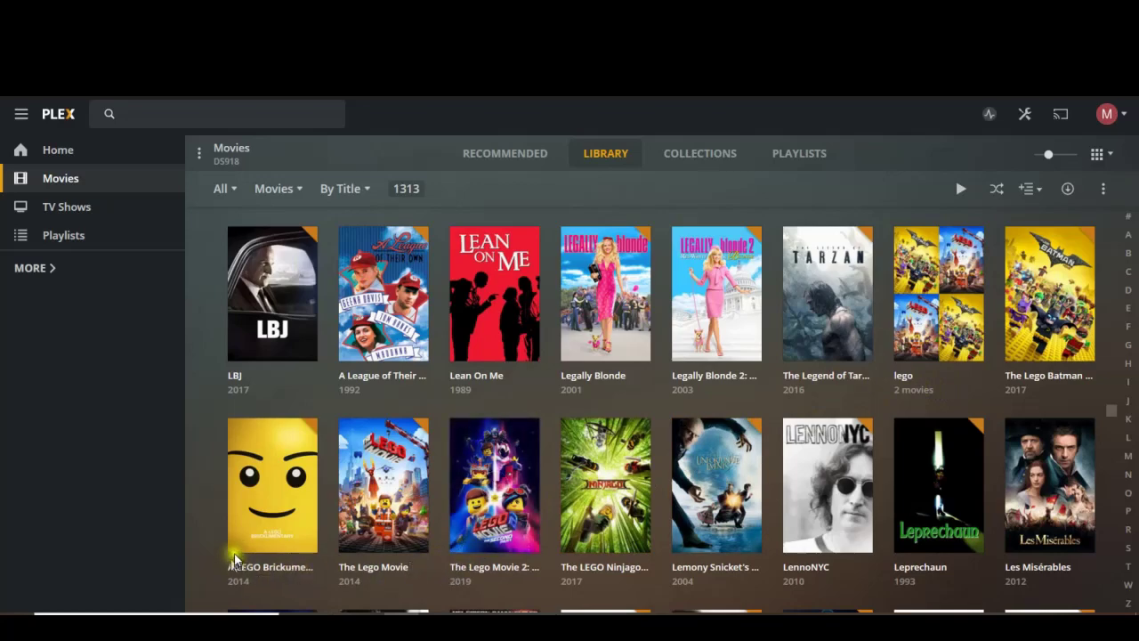
Add A LEGO Brickumentary to the existing lego collection through its tags and save the changes
mouse_move(237, 547)
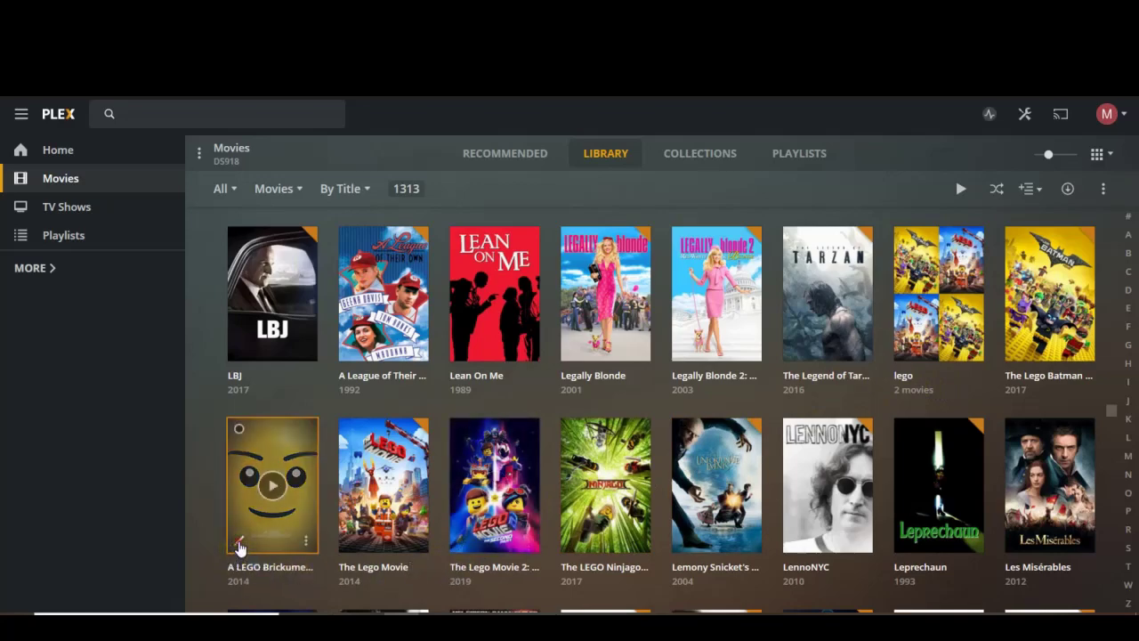
click(238, 543)
click(353, 240)
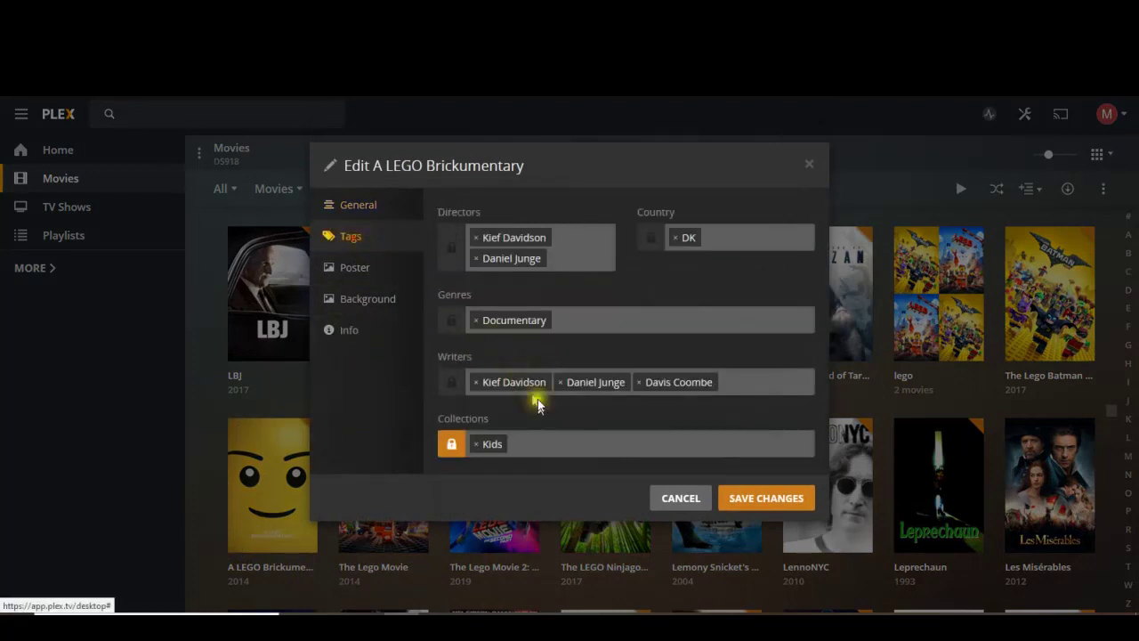
click(553, 445)
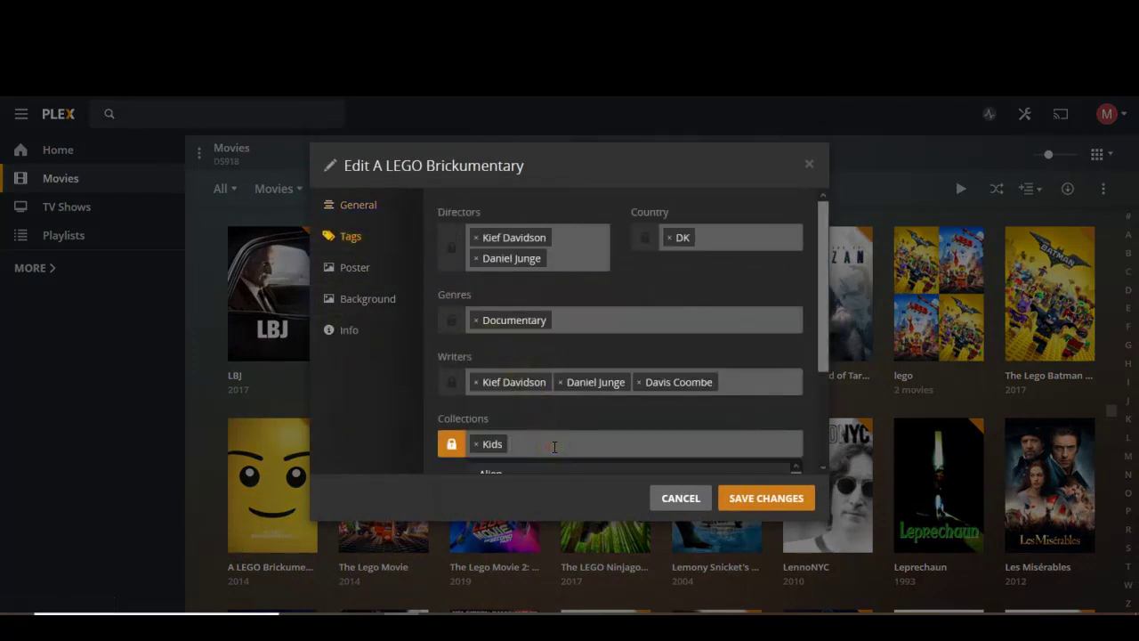
text(le)
scroll(597, 416, down, 1)
scroll(596, 415, down, 1)
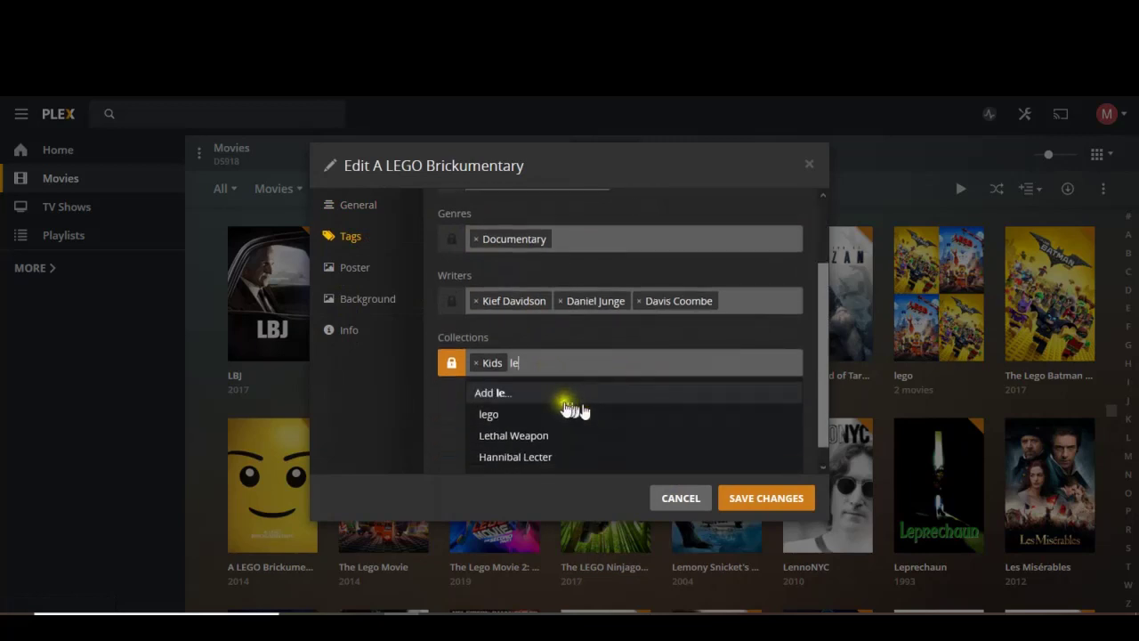
click(533, 415)
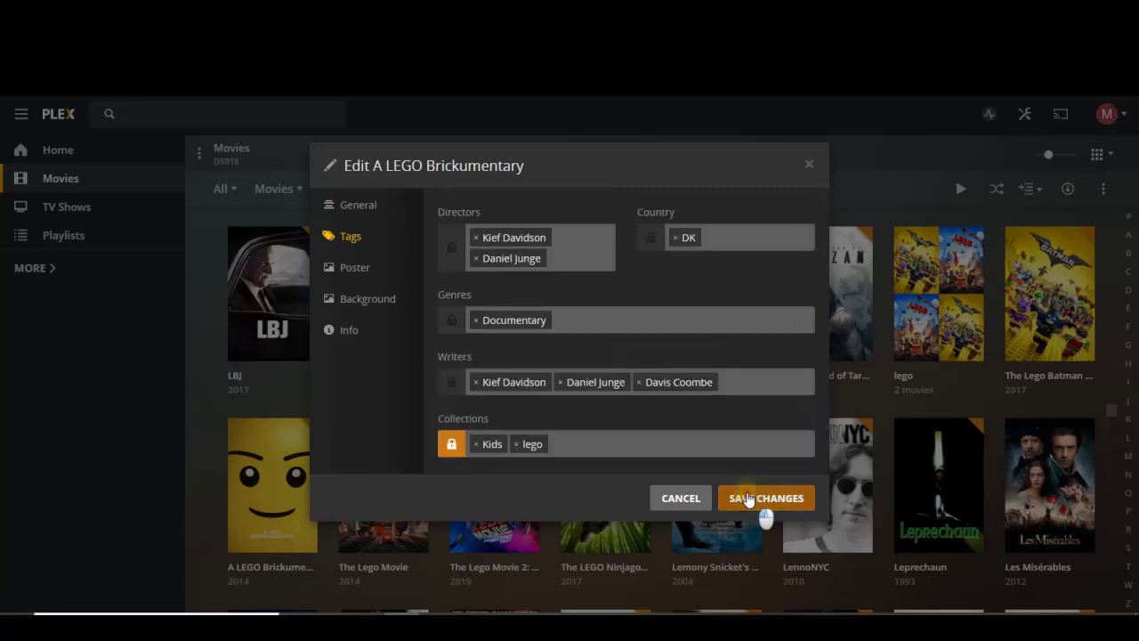
click(755, 501)
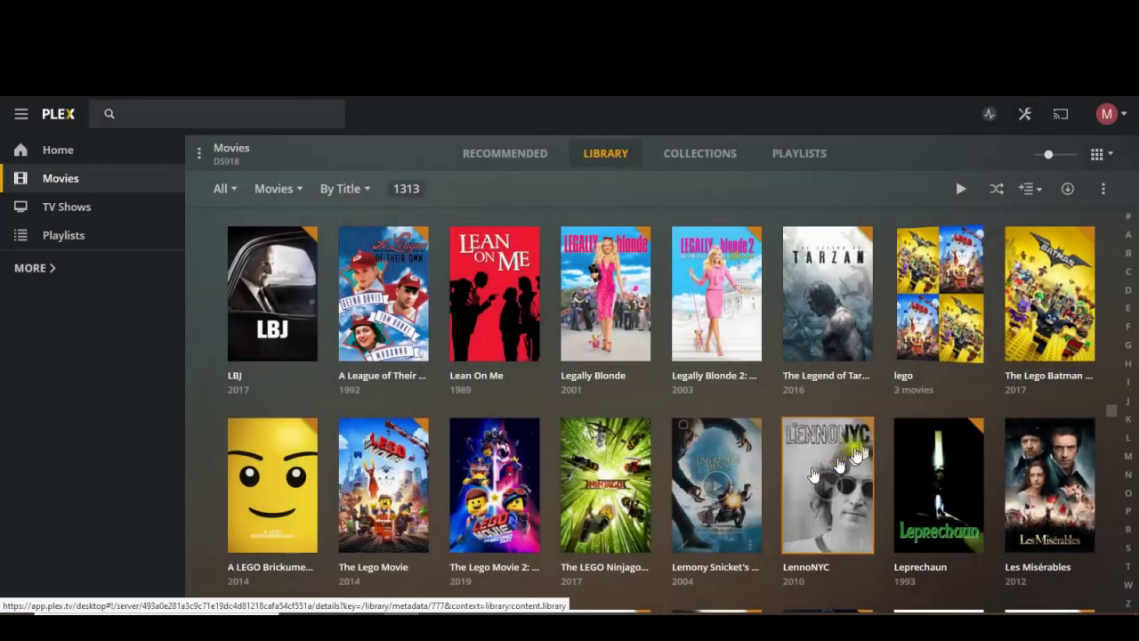
Tag The Lego Movie 2: The Second Part with the existing lego collection and save the changes
click(461, 542)
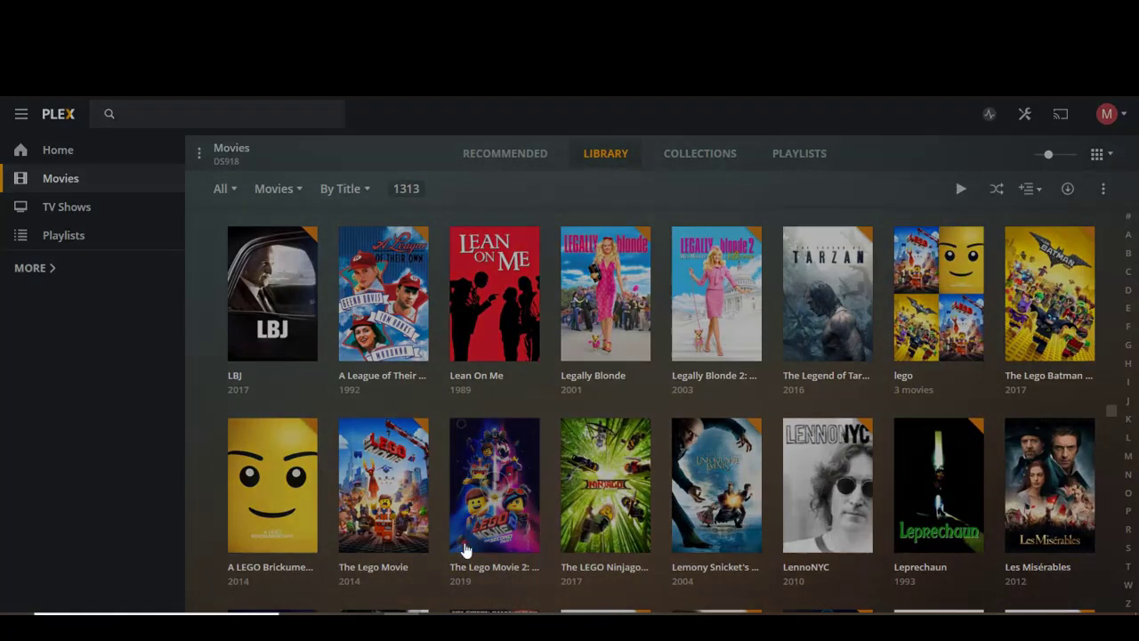
click(351, 235)
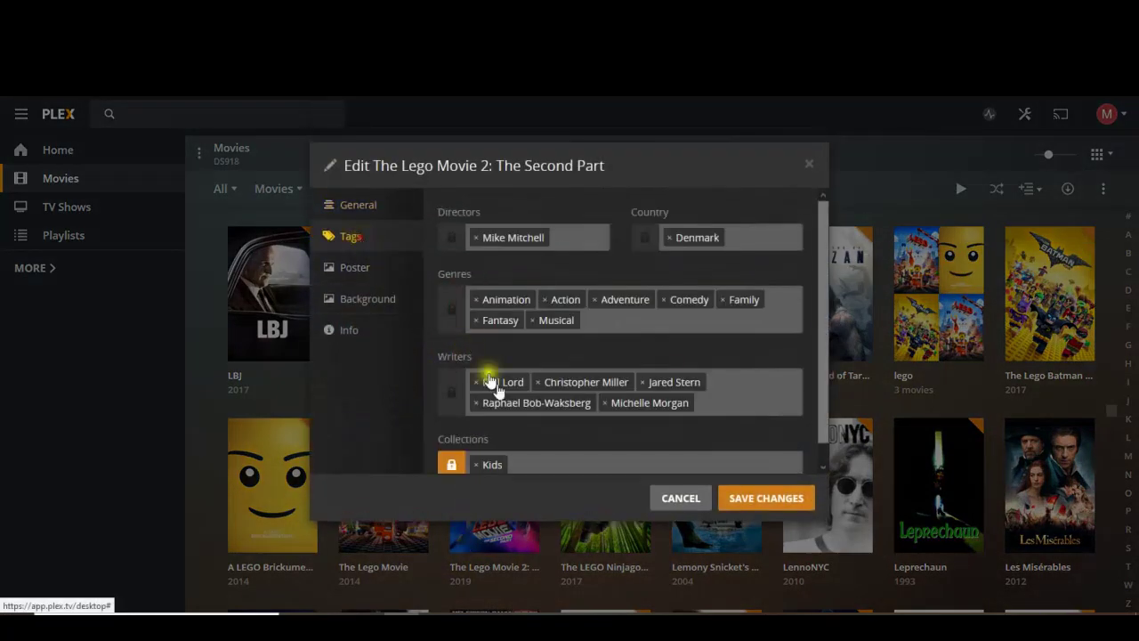
click(540, 463)
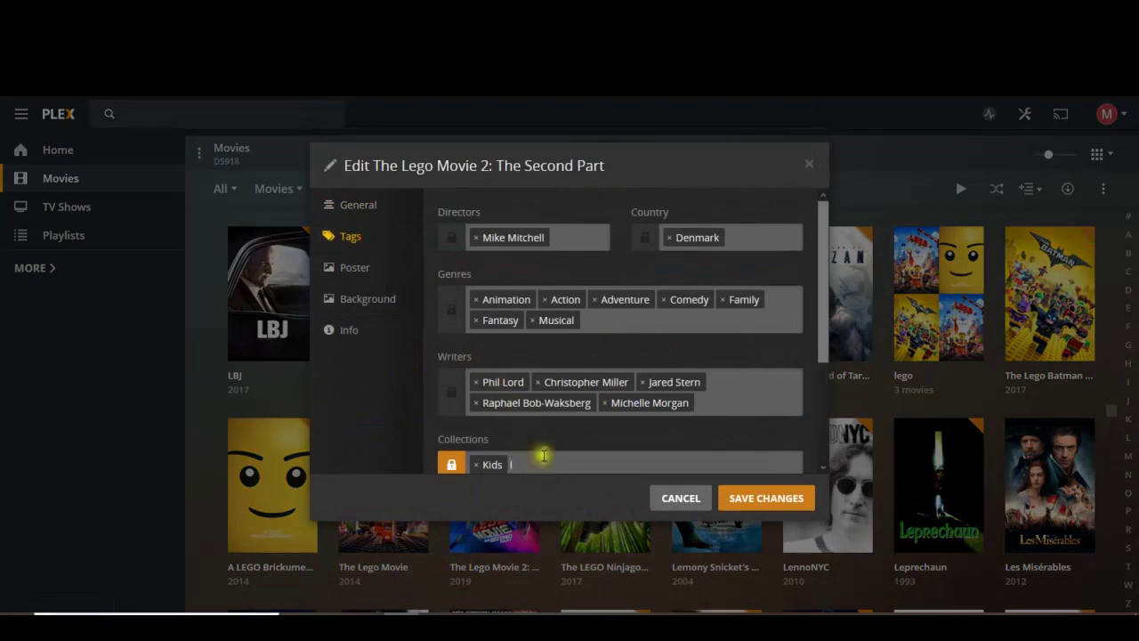
text(le)
click(549, 434)
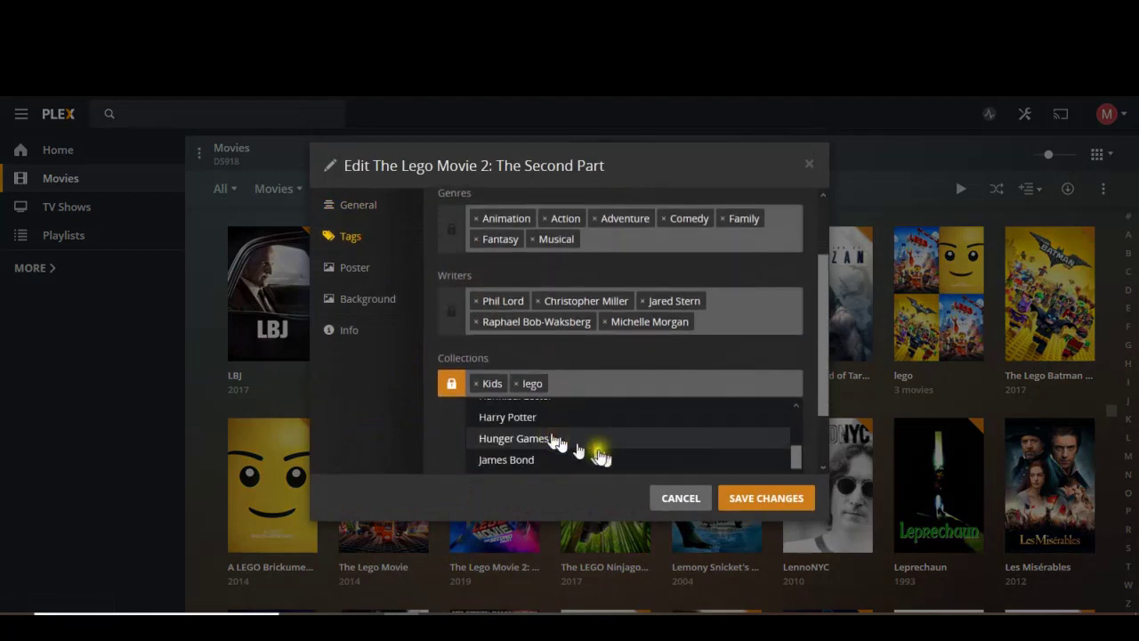
click(770, 501)
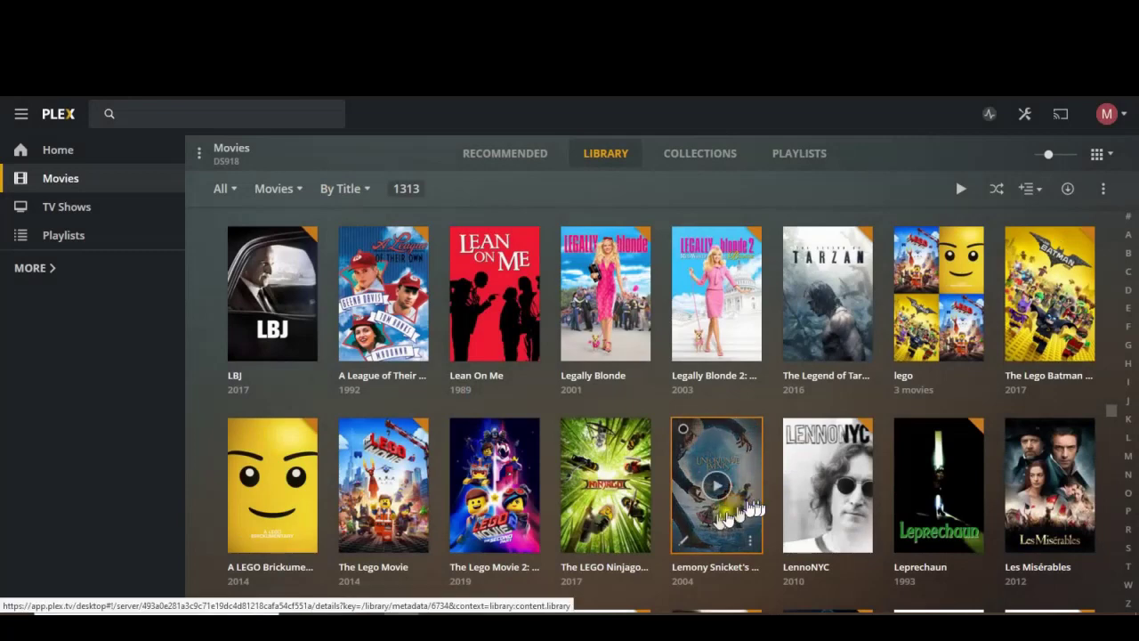
Tag The LEGO Ninjago Movie with the existing lego collection and save the changes
click(574, 544)
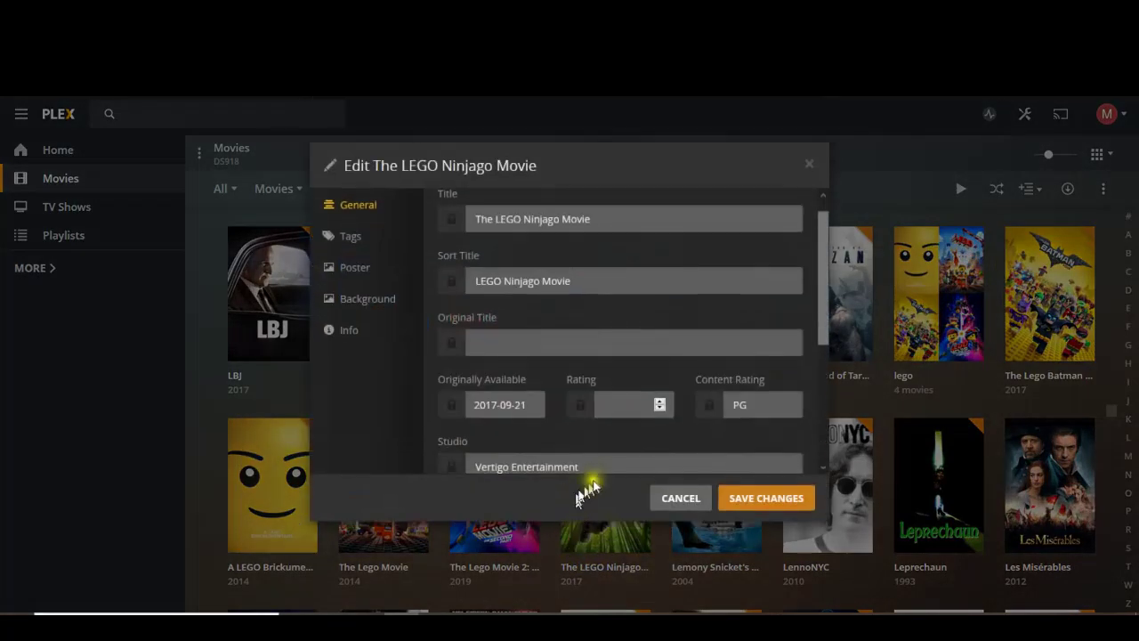
click(351, 236)
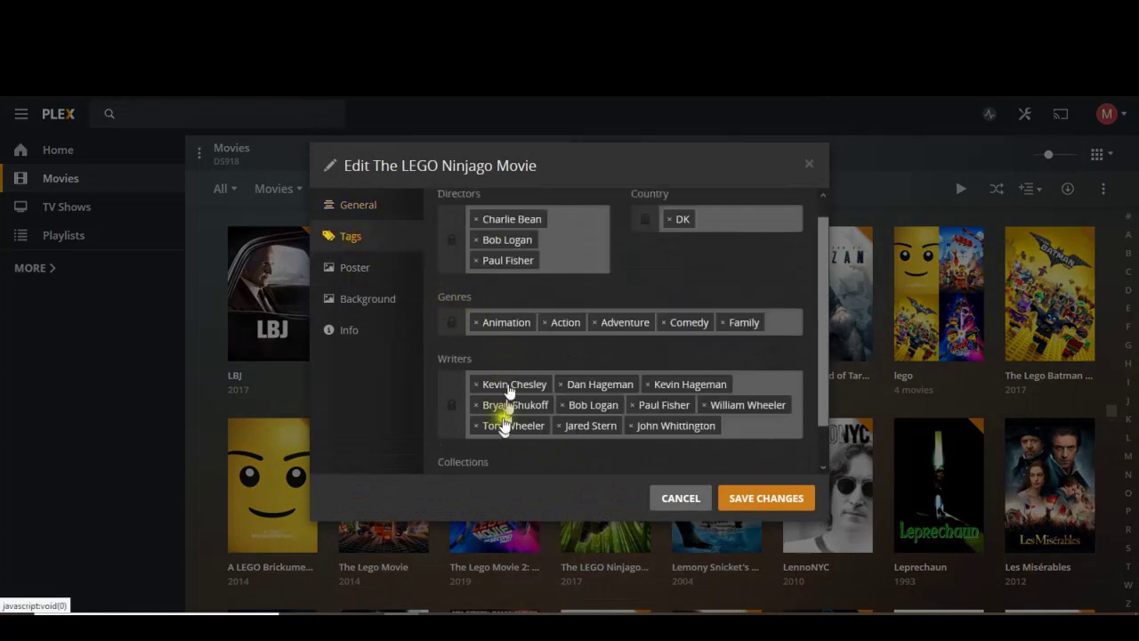
scroll(639, 402, down, 1)
scroll(639, 403, down, 1)
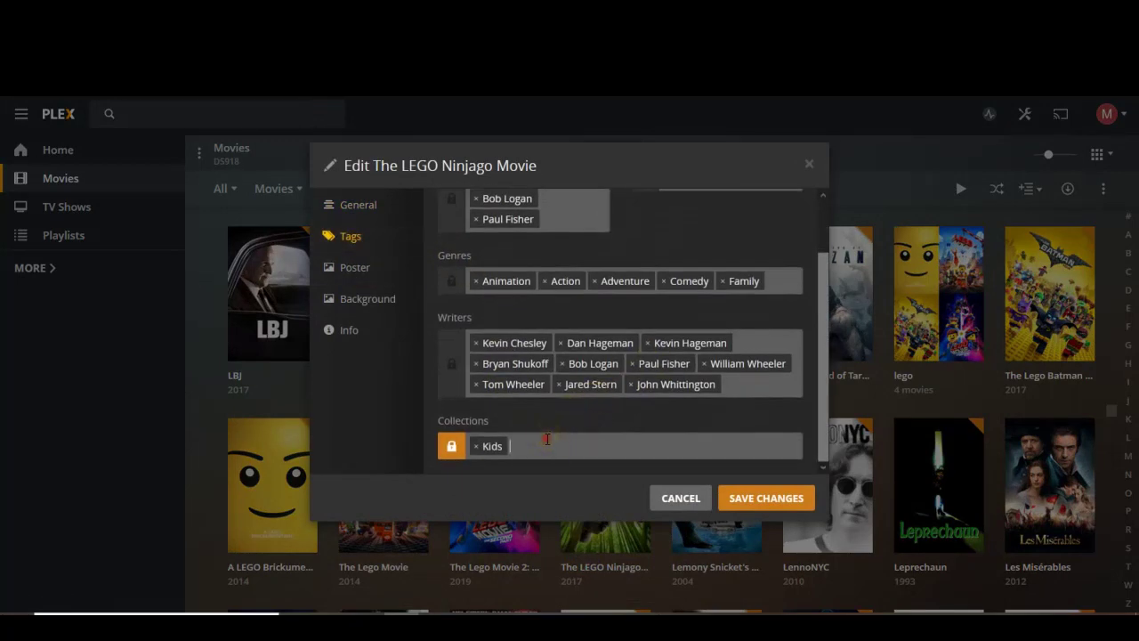
click(546, 439)
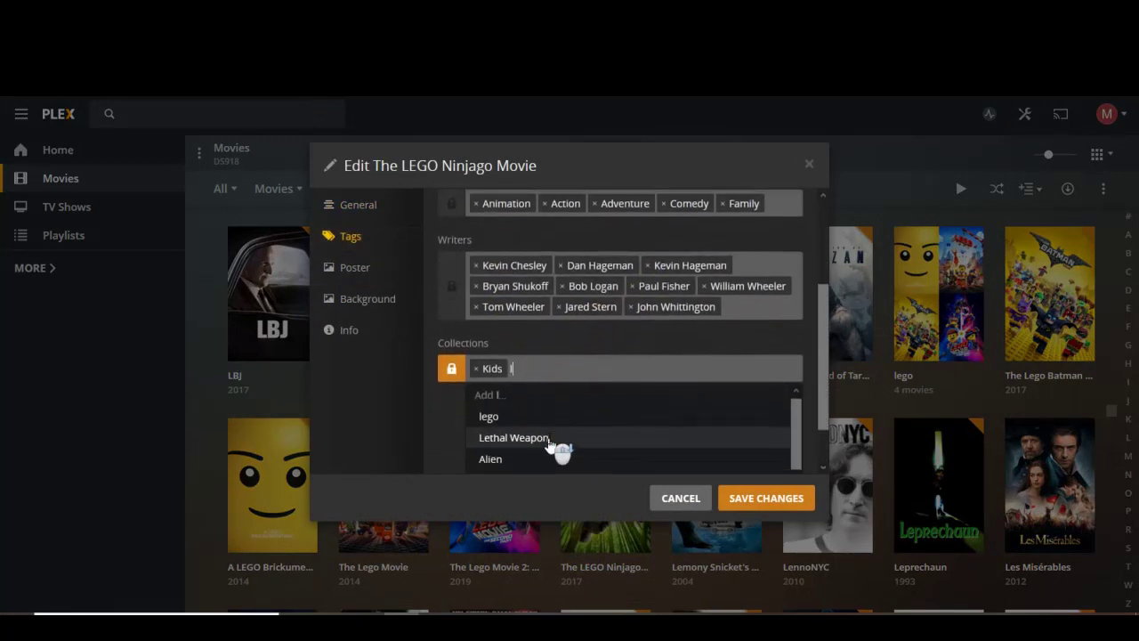
click(532, 417)
click(743, 503)
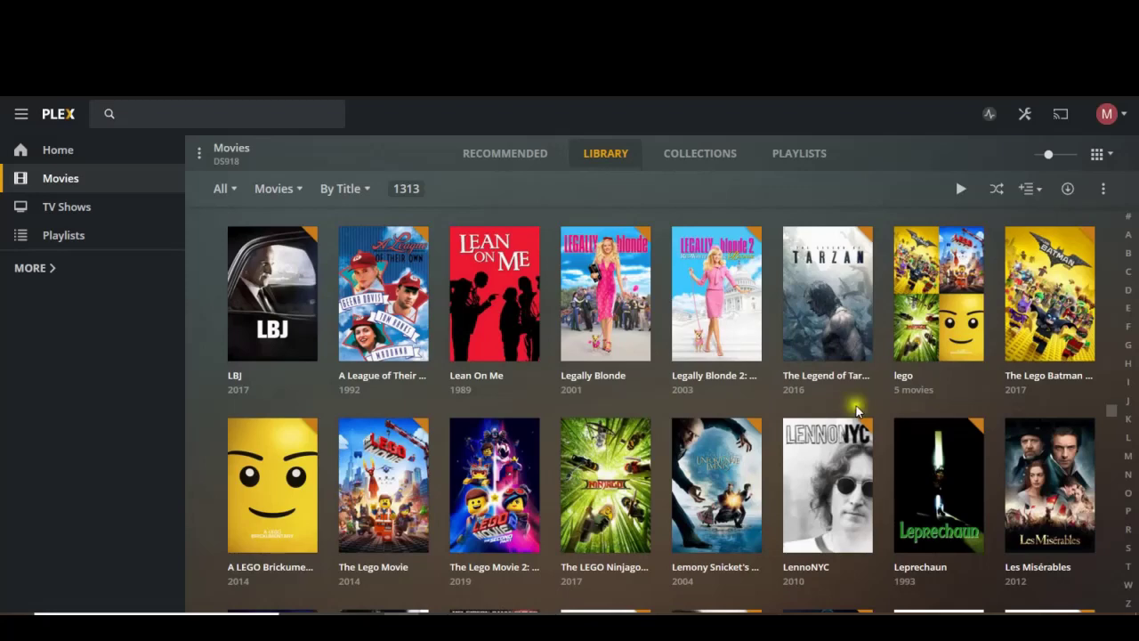
Open the lego collection, look over the movies it contains and return to the movie library
click(964, 257)
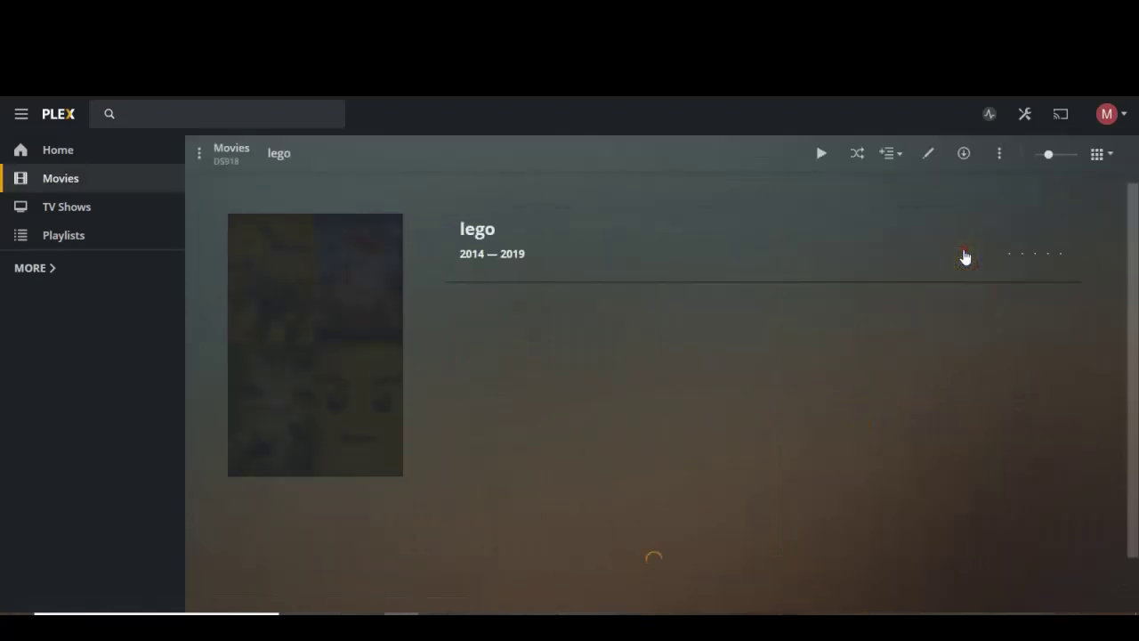
scroll(935, 312, down, 2)
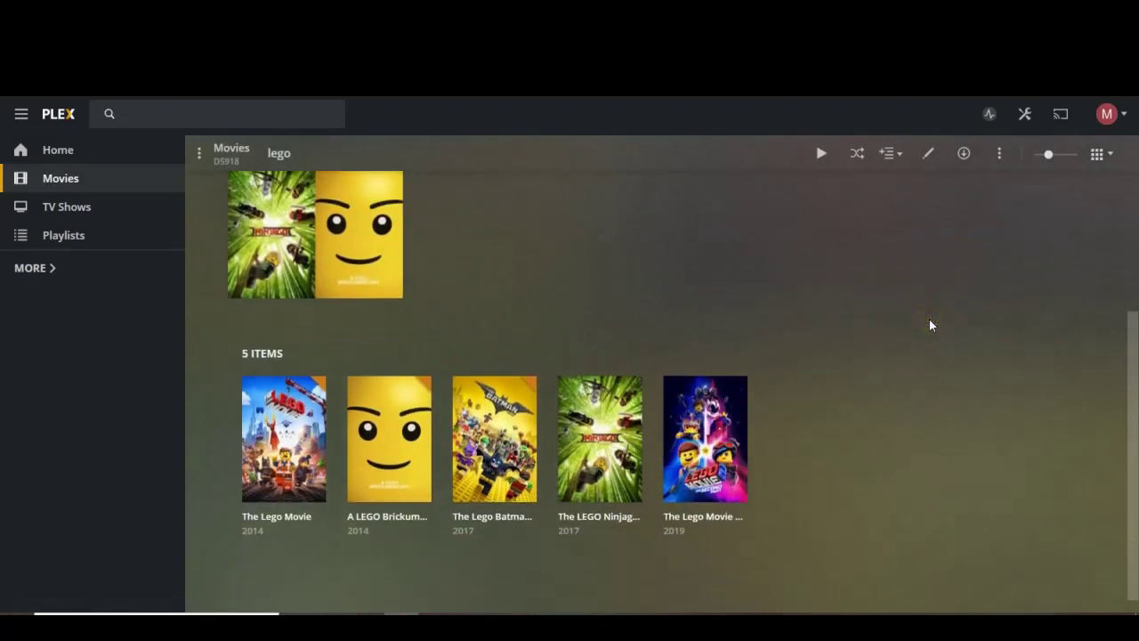
scroll(919, 331, up, 1)
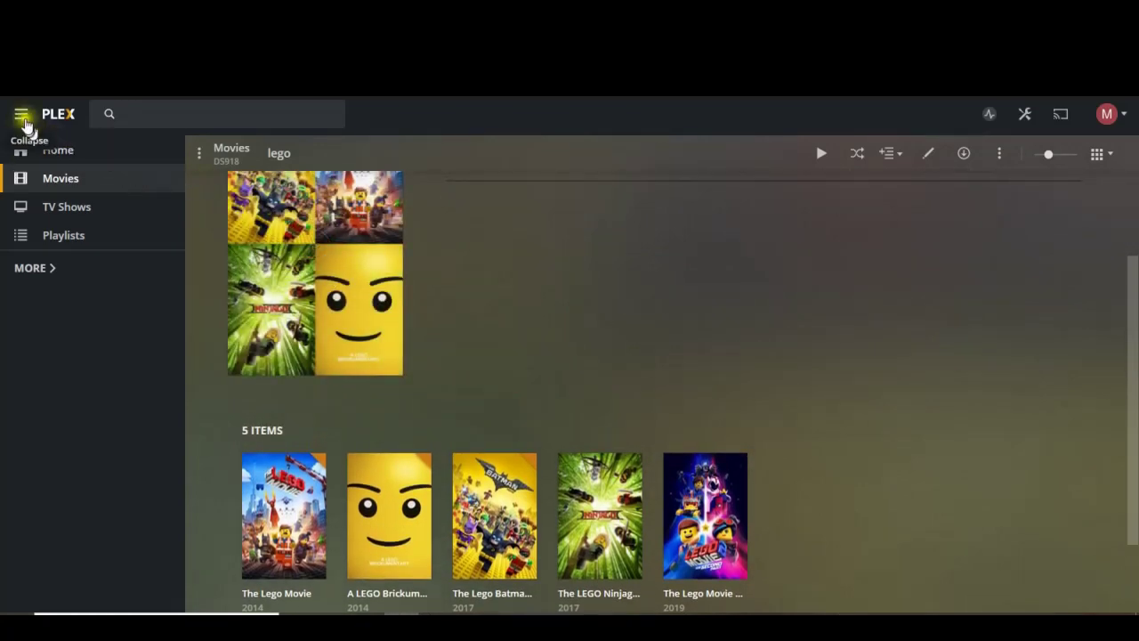
key(alt+Left)
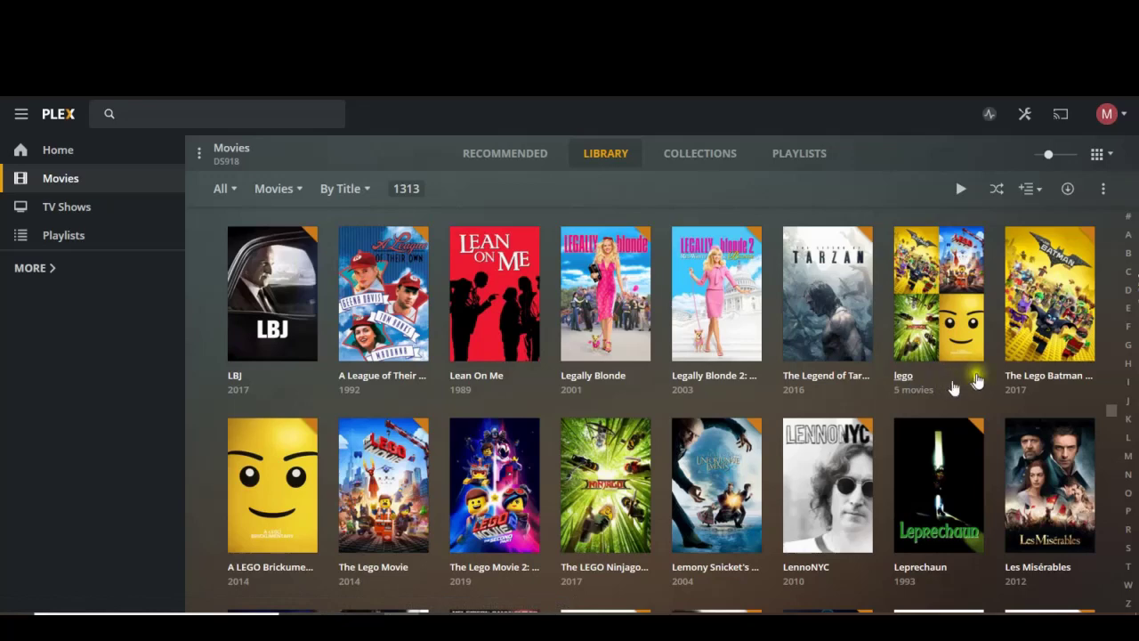
click(961, 383)
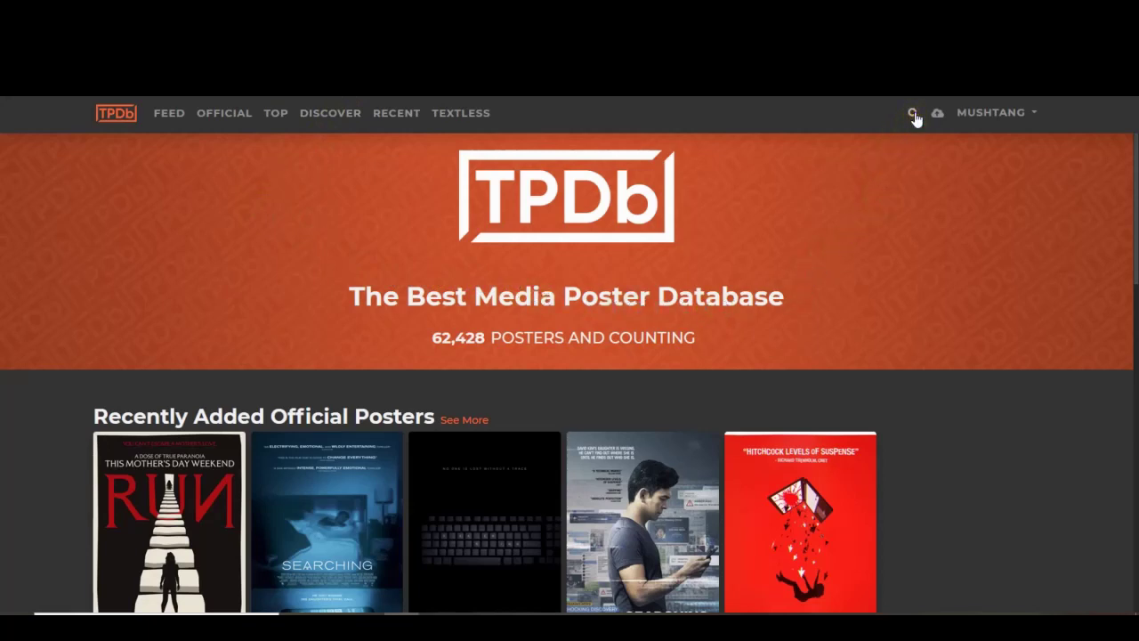
On the TPDb poster website, search for Lego and open The Lego Movie Collection
click(913, 114)
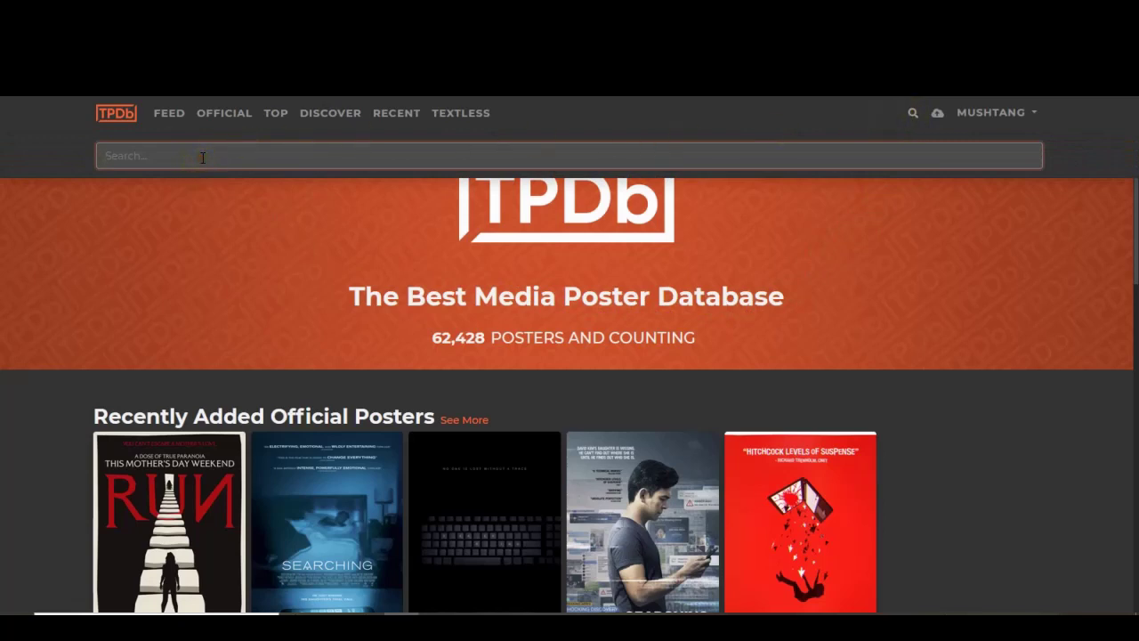
text(l)
key(Return)
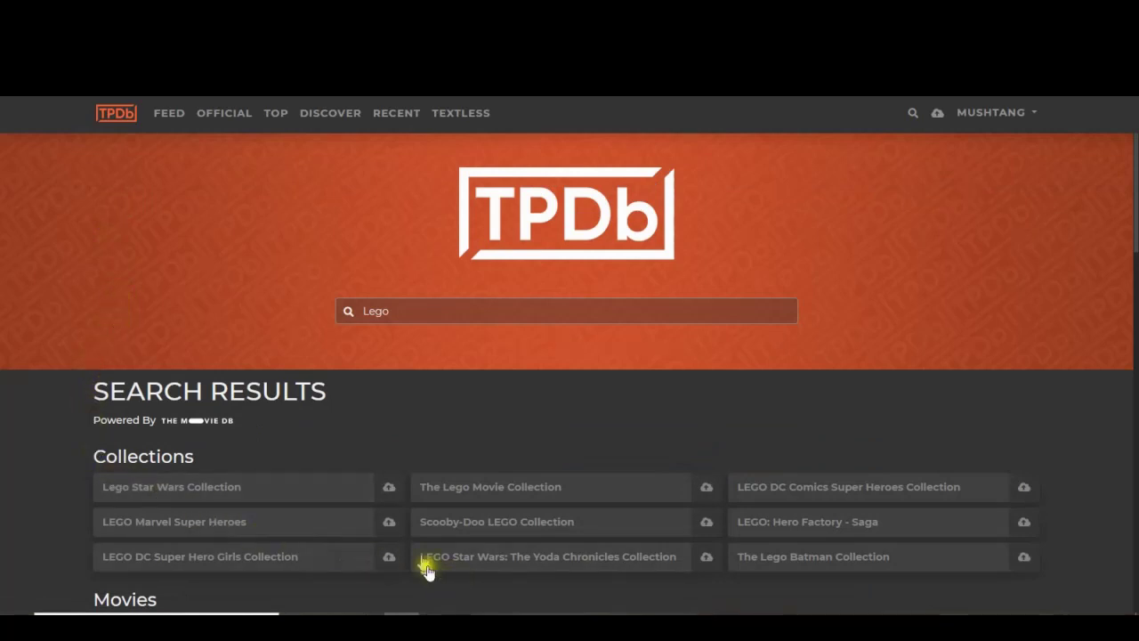
scroll(382, 414, down, 2)
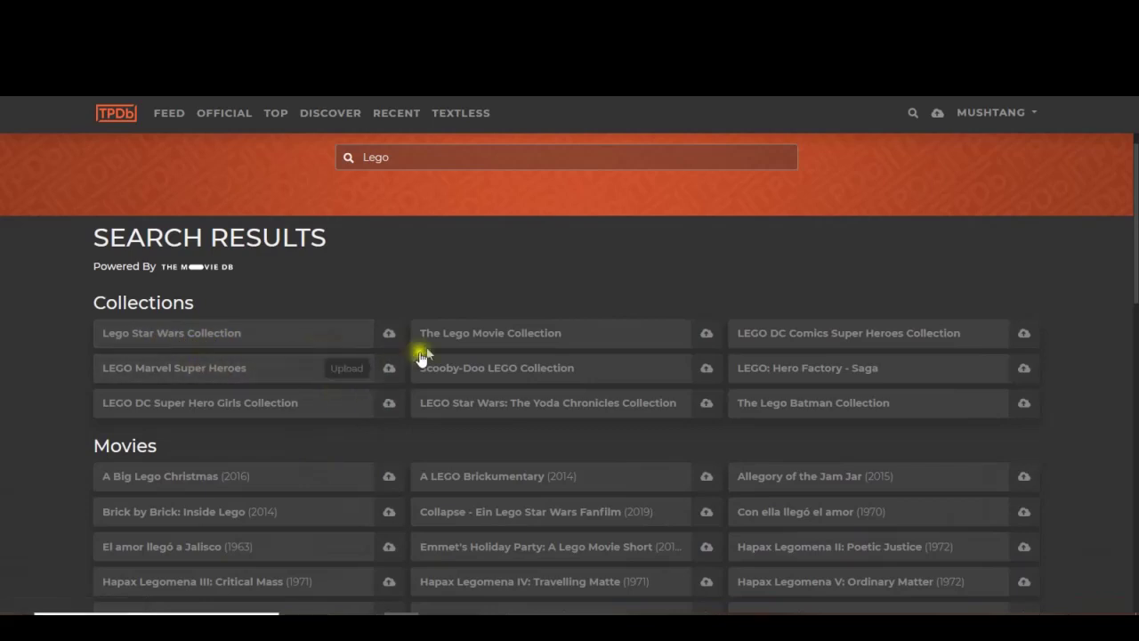
click(598, 340)
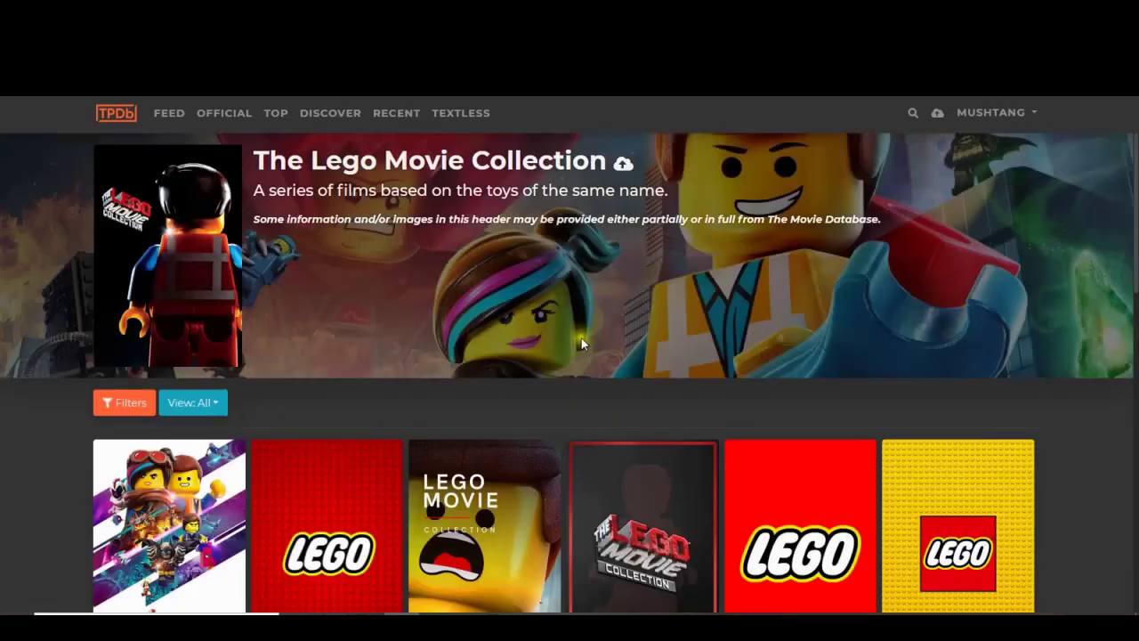
Browse the posters of The Lego Movie Collection and open the full-size image of the red brick-textured LEGO logo poster
scroll(1101, 418, down, 4)
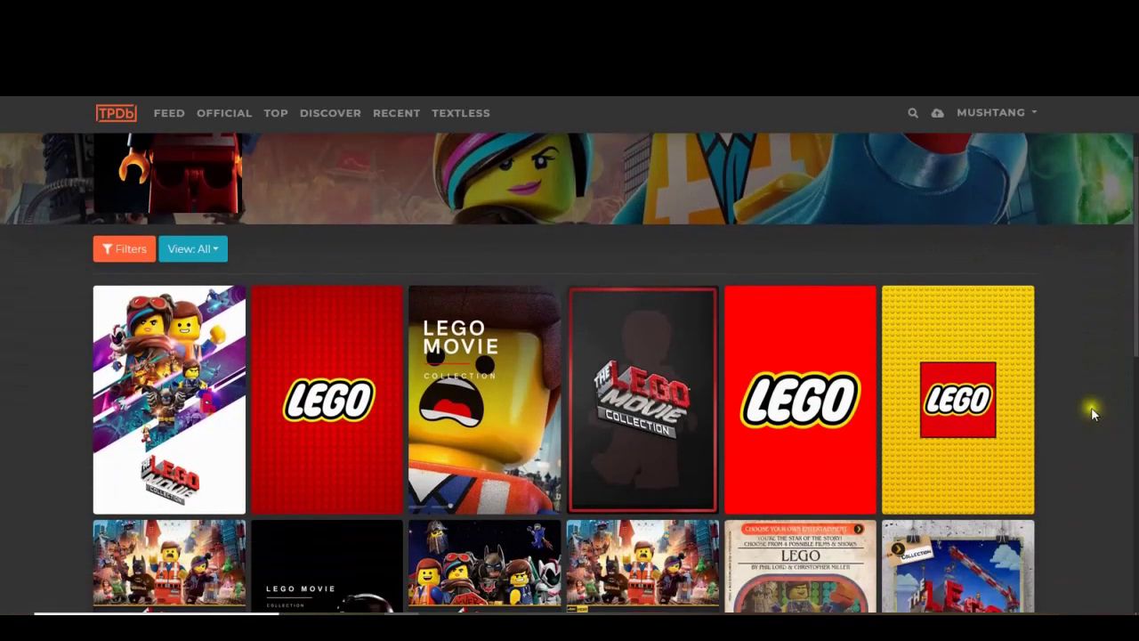
scroll(1087, 398, down, 2)
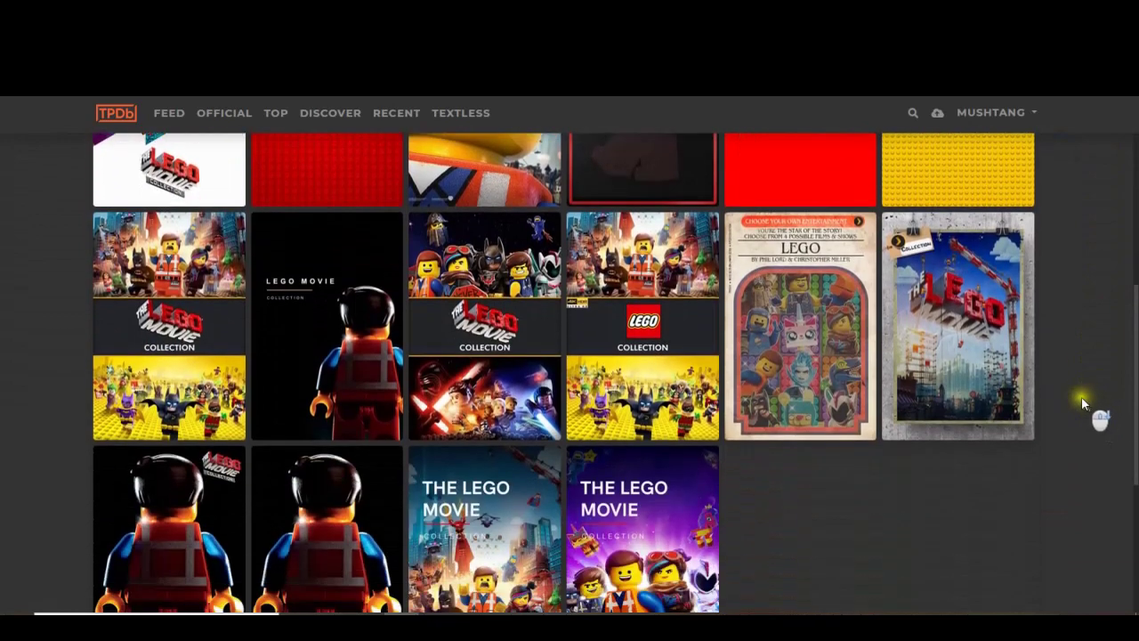
scroll(1081, 399, down, 2)
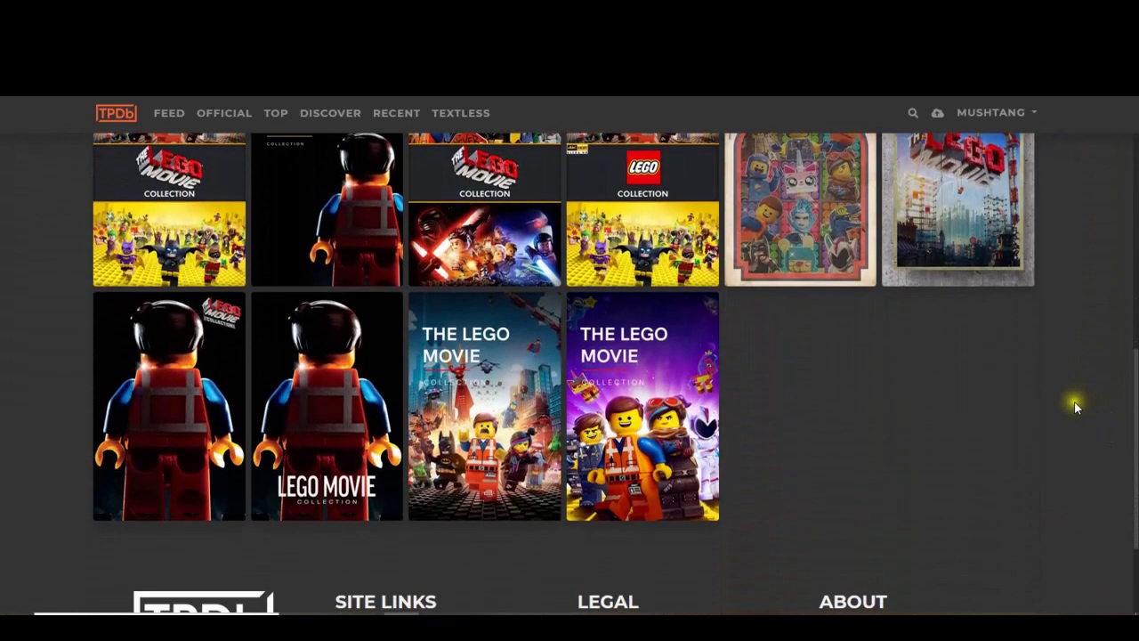
scroll(1075, 405, up, 5)
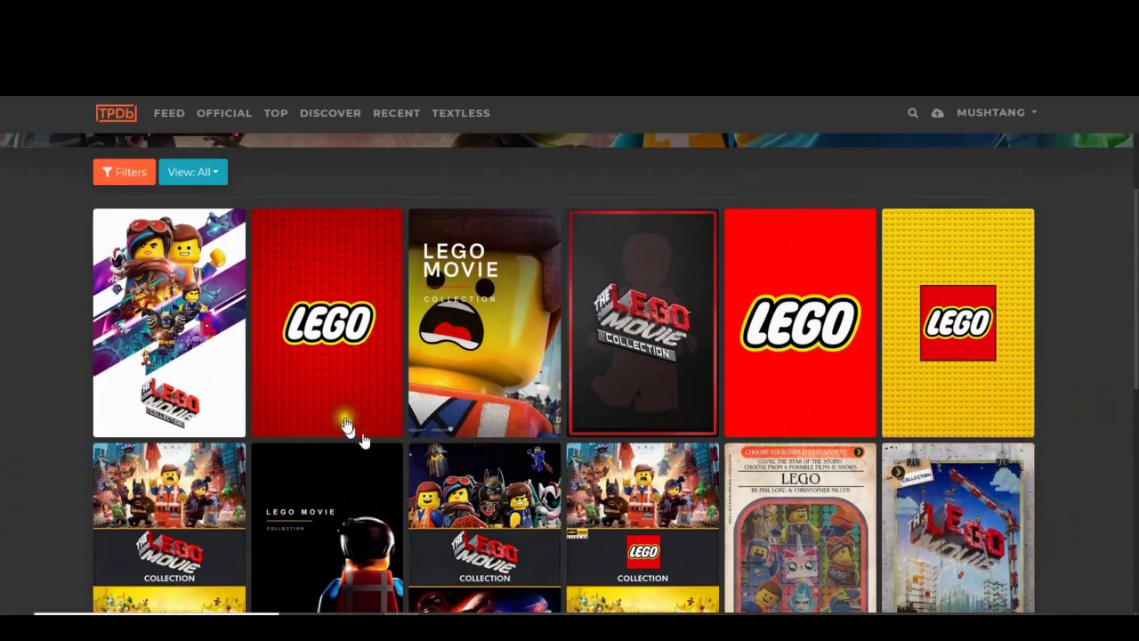
mouse_move(330, 335)
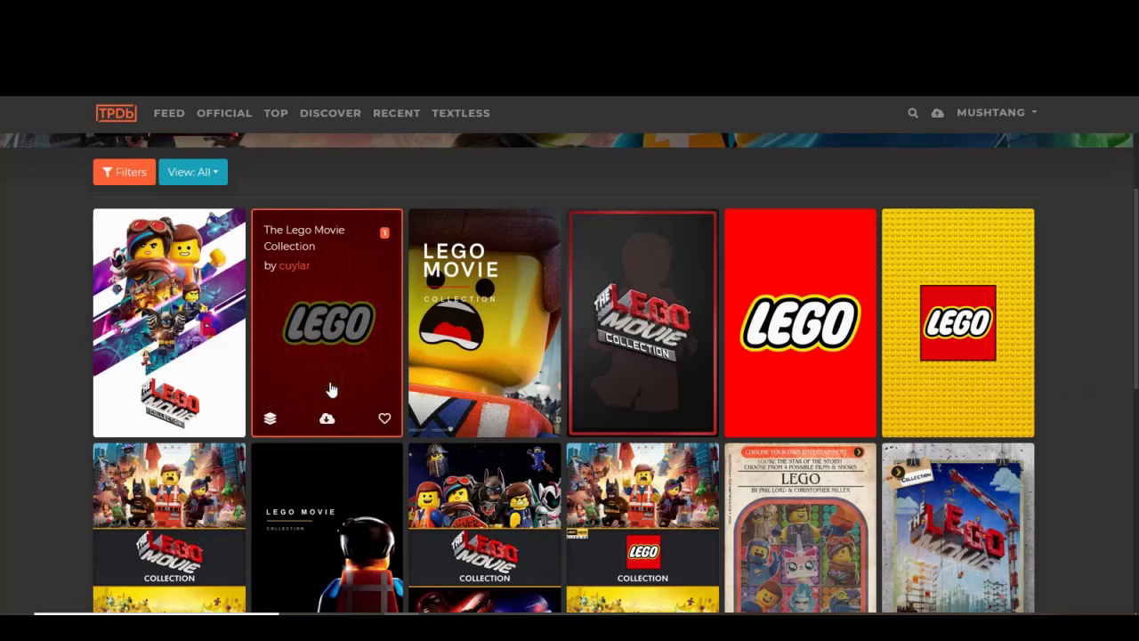
mouse_move(622, 356)
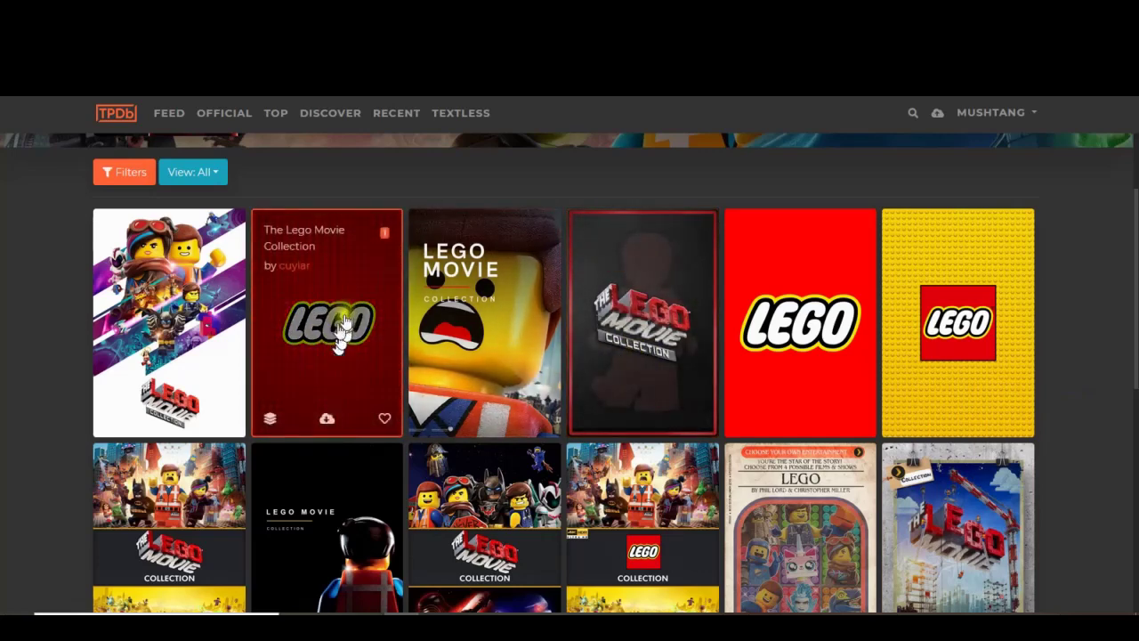
click(326, 420)
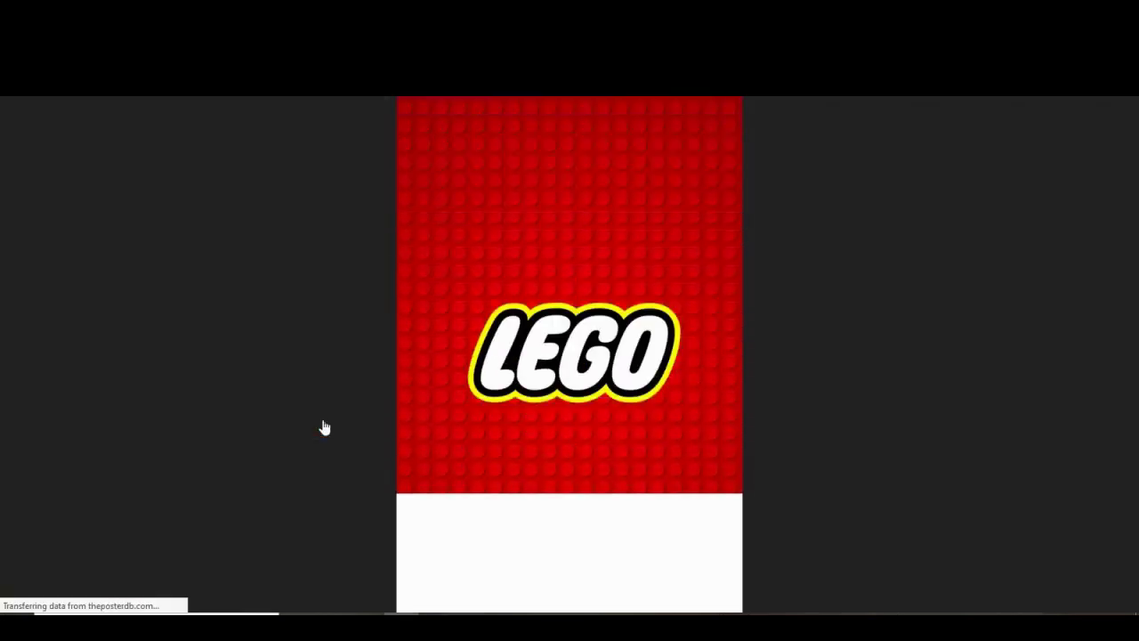
Save the red LEGO poster image to the computer
right_click(553, 272)
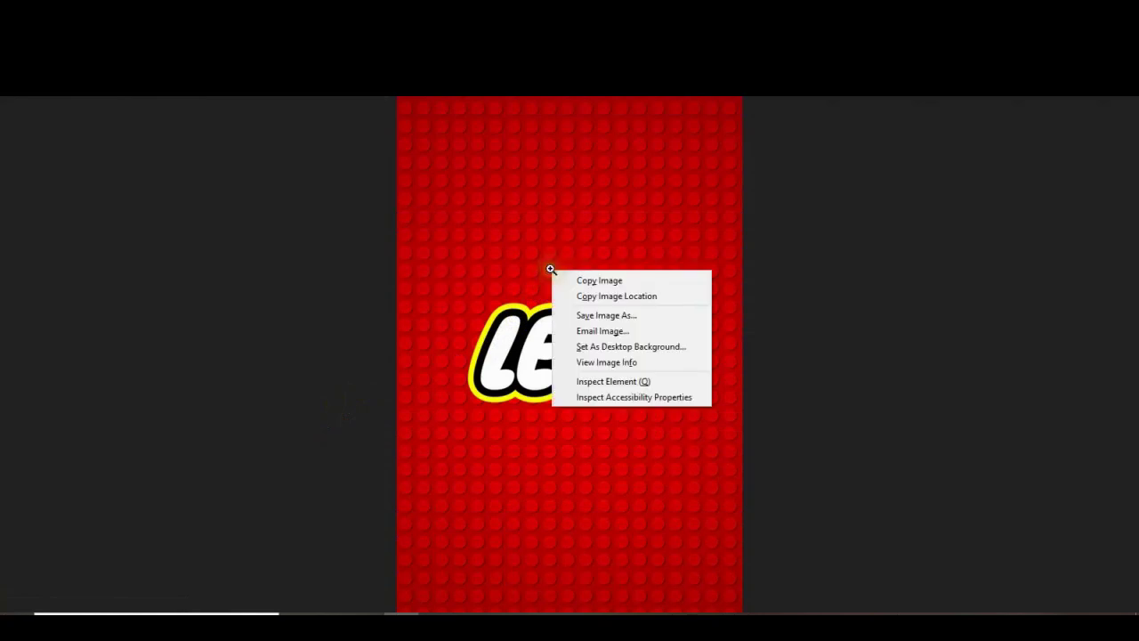
click(579, 313)
click(602, 463)
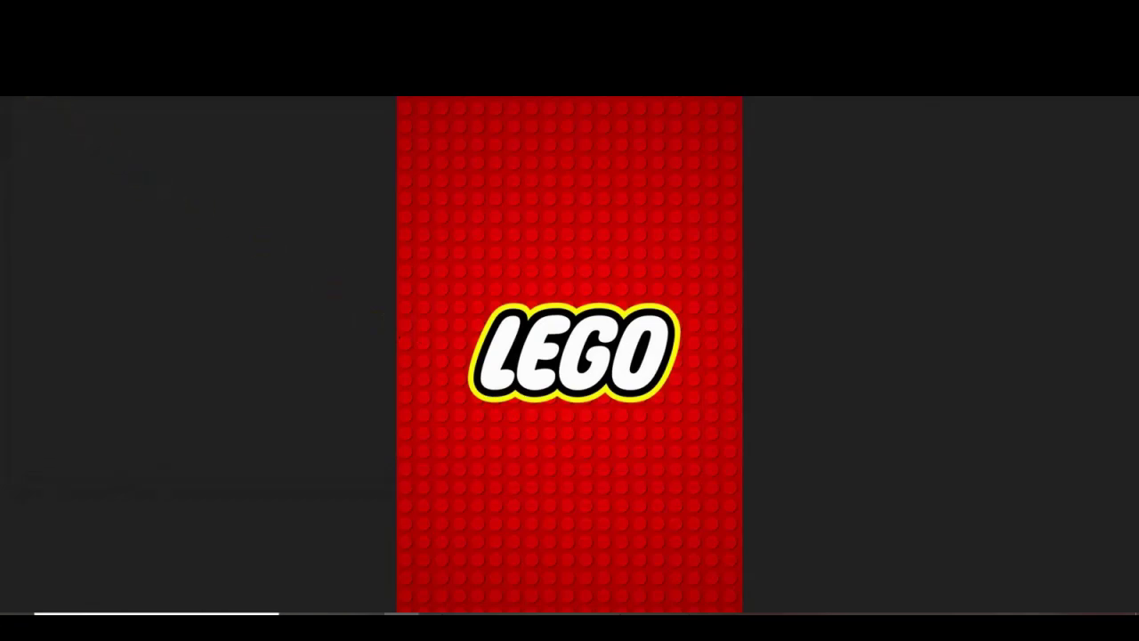
key(Escape)
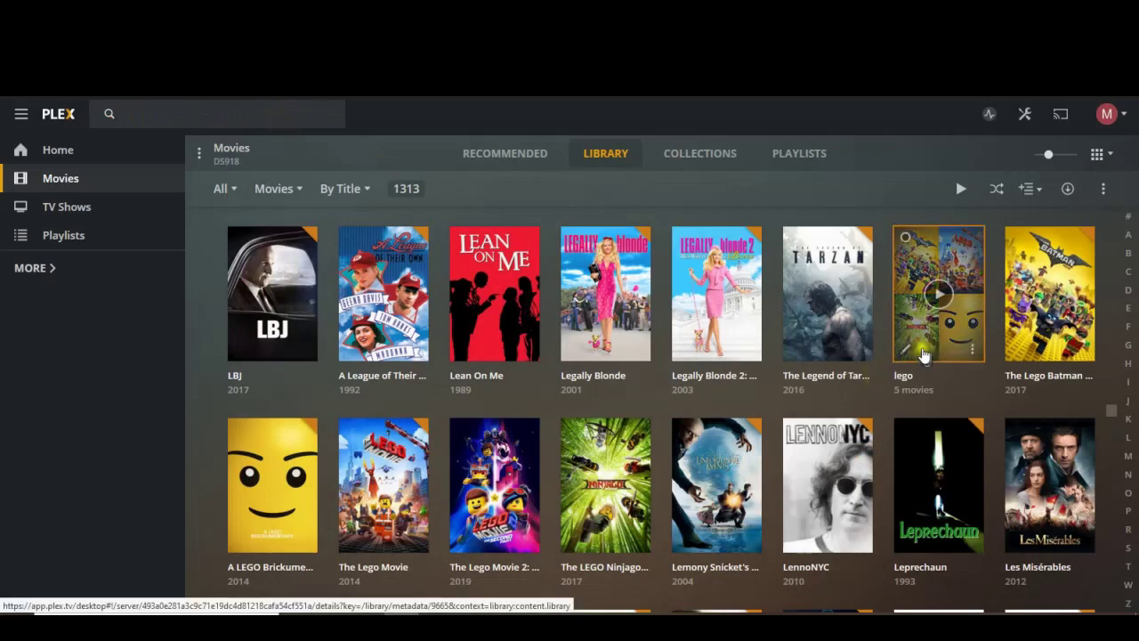
Set The Lego Movie Collection.png from the Downloads folder as the lego collection's poster and save the changes
click(907, 355)
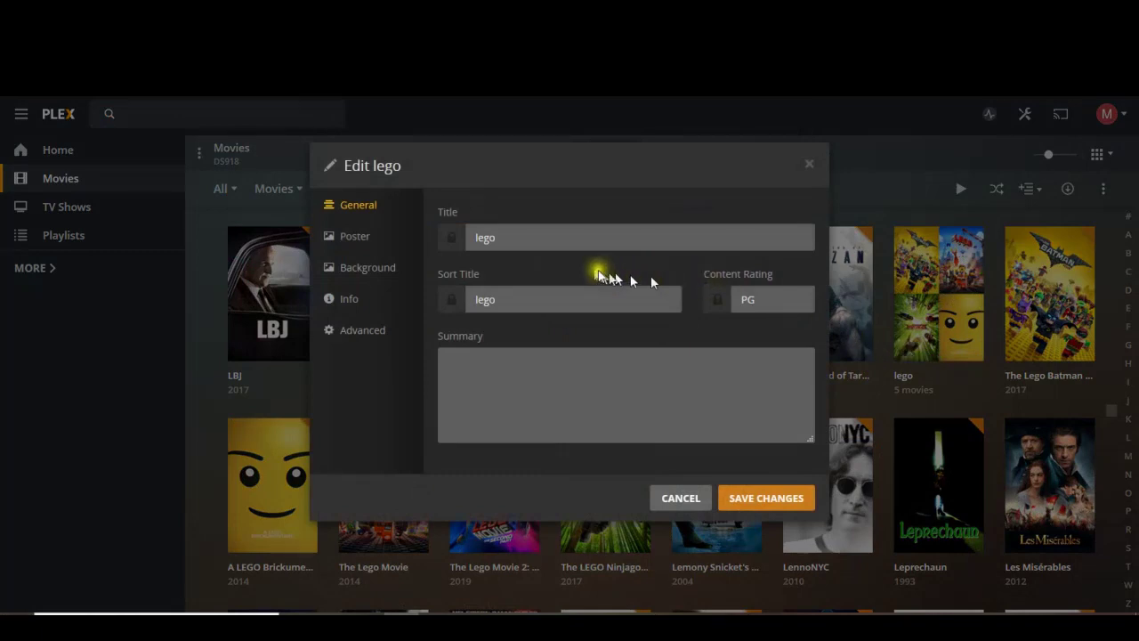
click(354, 236)
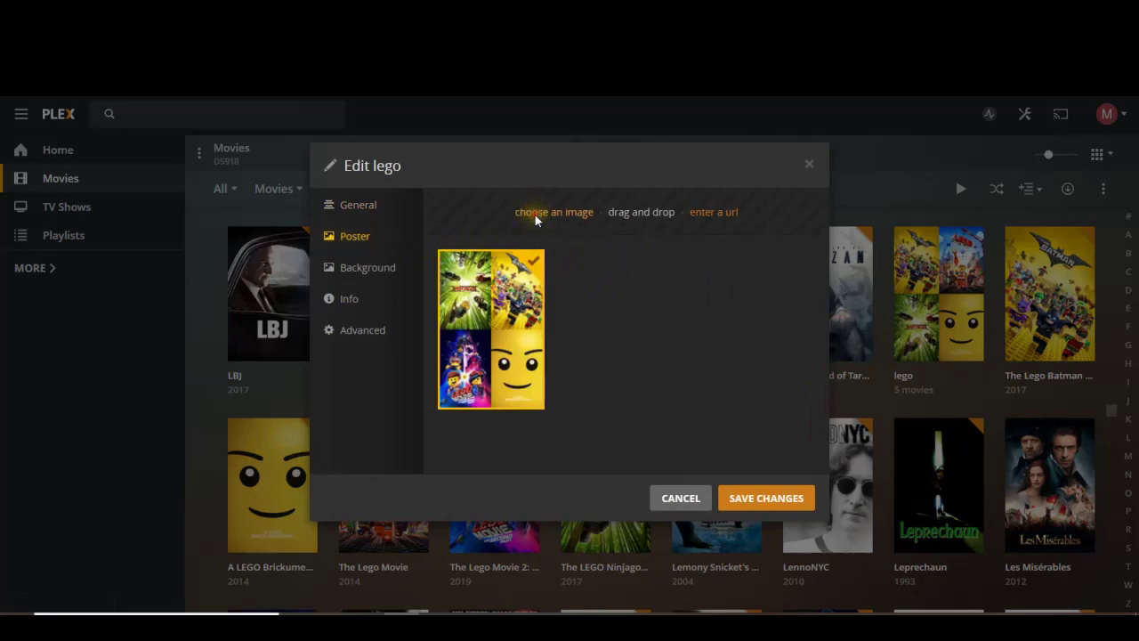
click(536, 214)
click(163, 104)
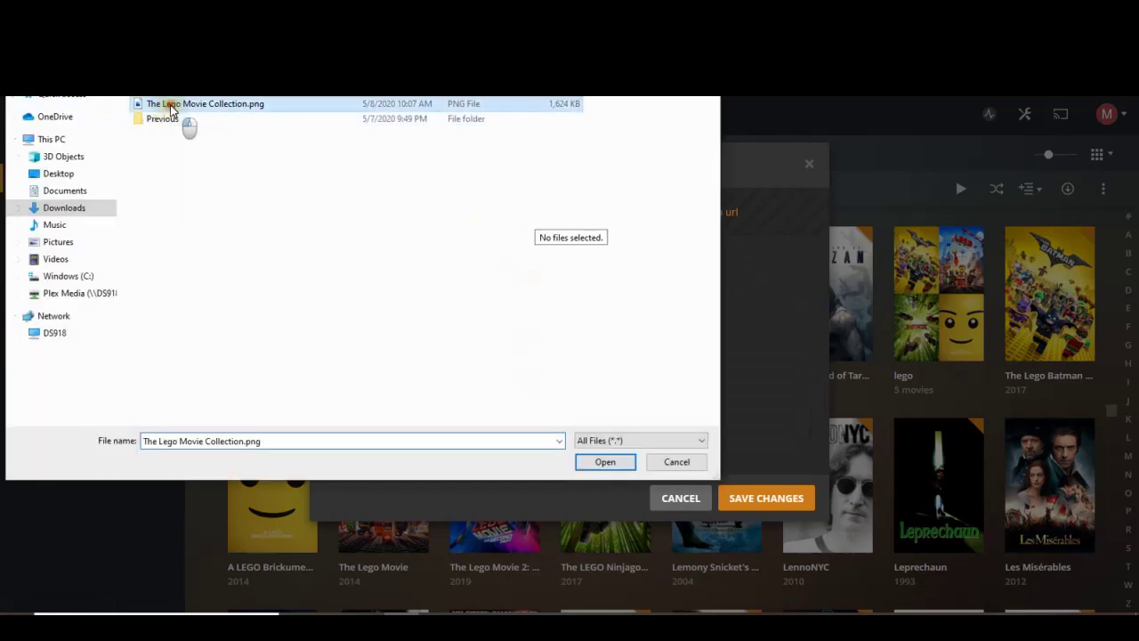
click(596, 462)
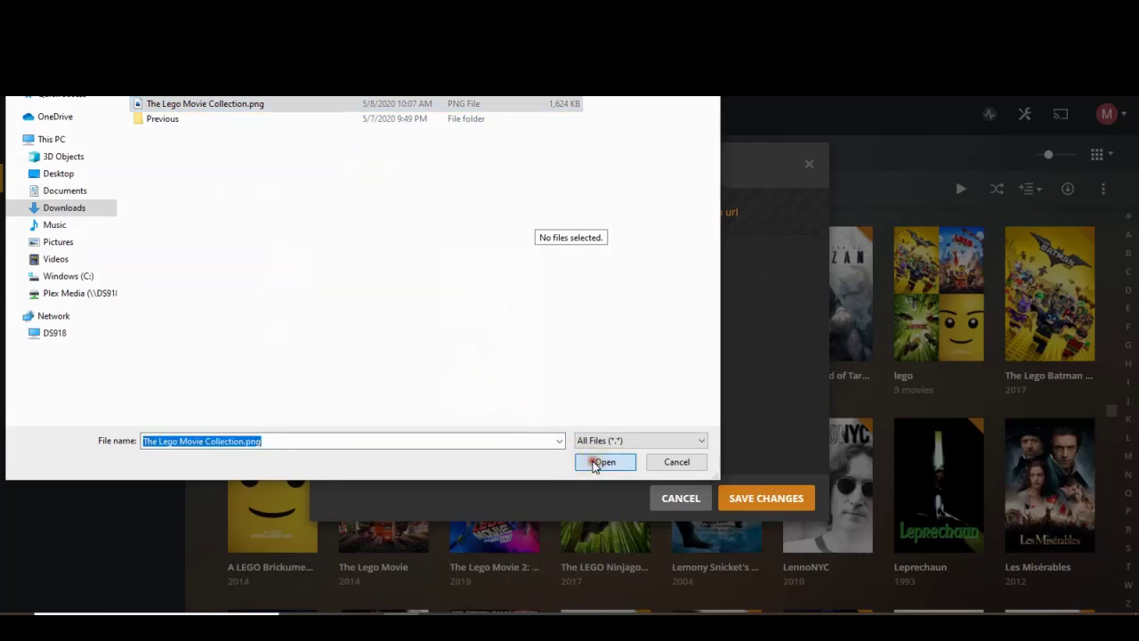
click(747, 504)
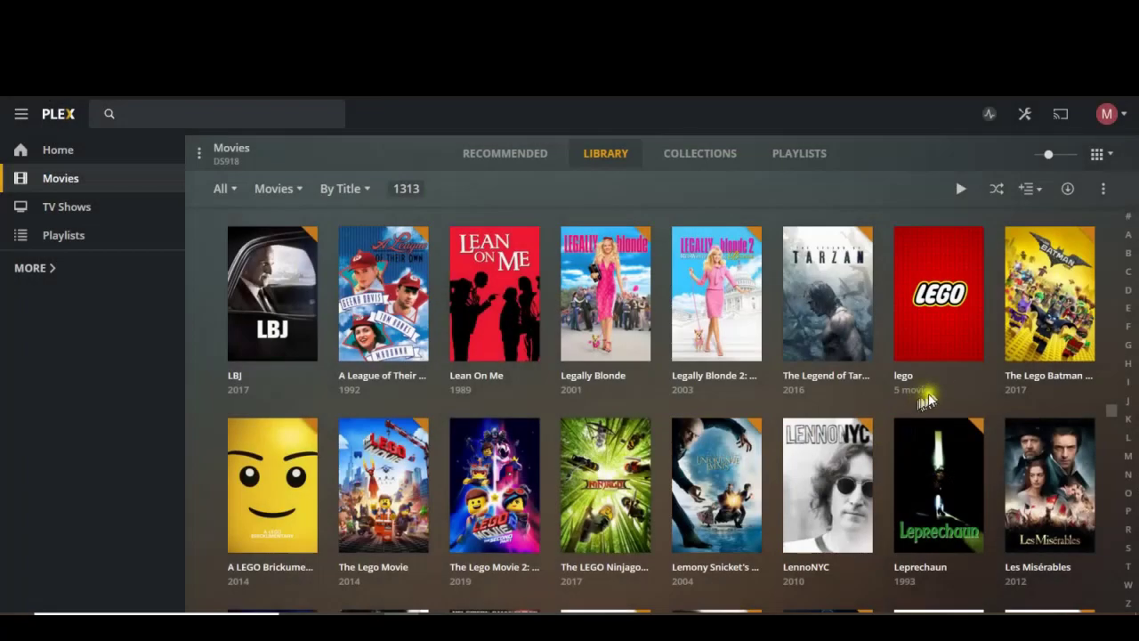
Set the lego collection's Collection Mode to Hide collection and save the changes
mouse_move(936, 298)
click(904, 354)
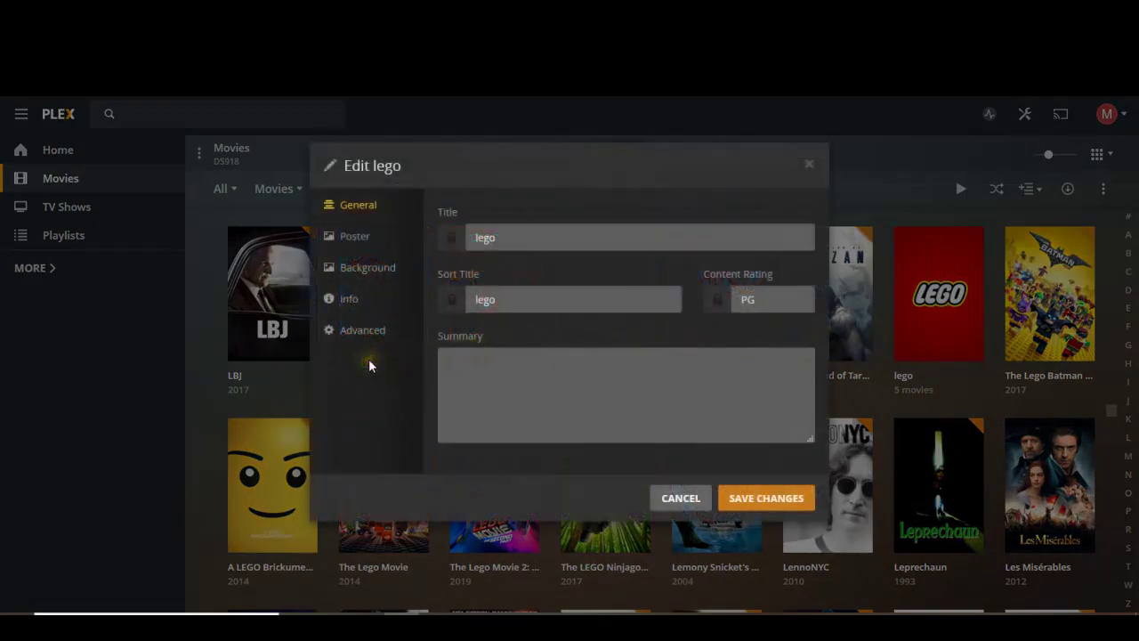
click(363, 334)
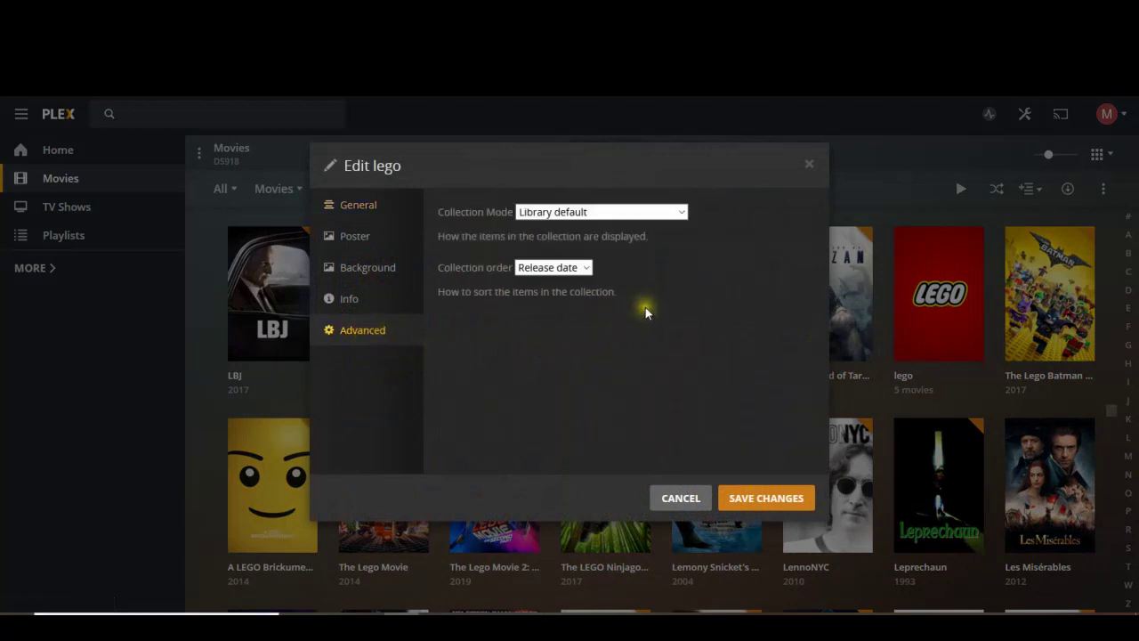
click(681, 212)
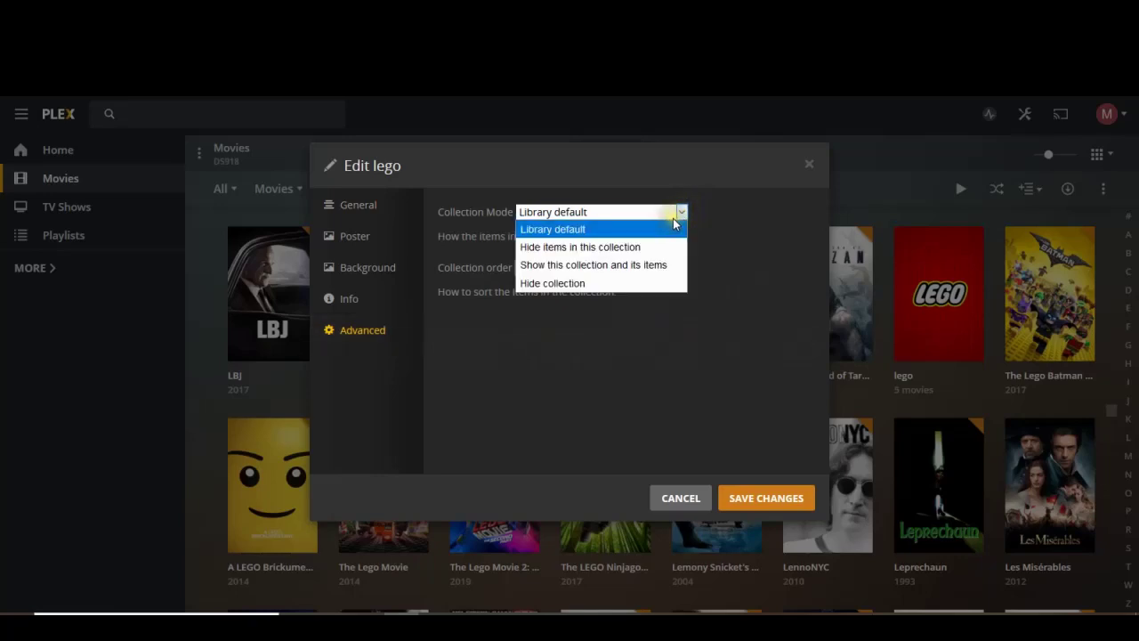
click(623, 283)
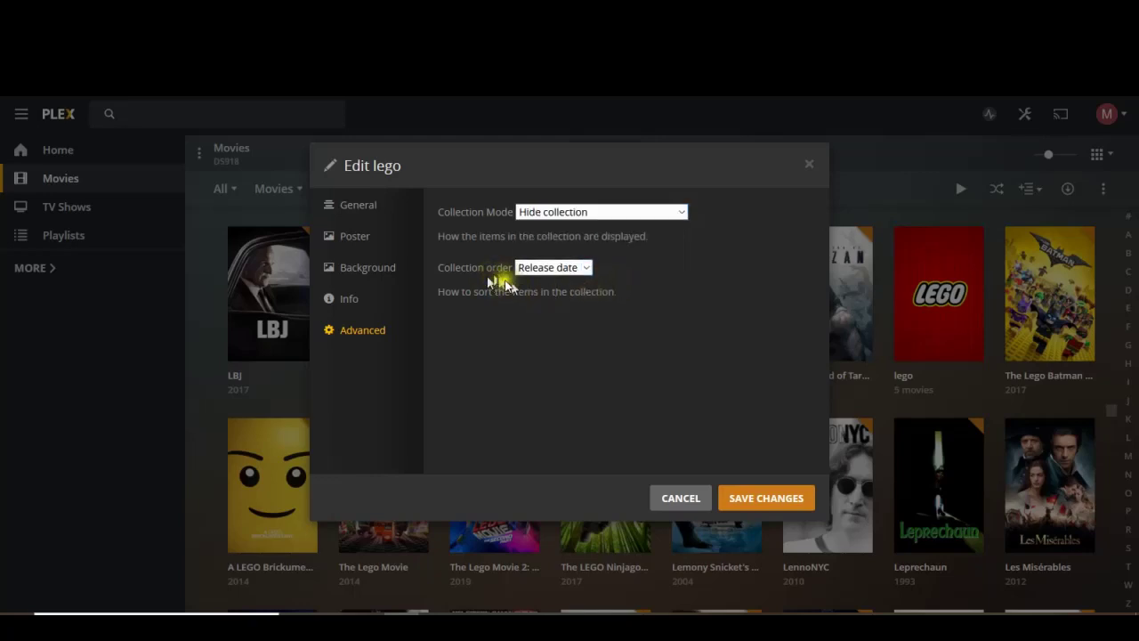
click(758, 500)
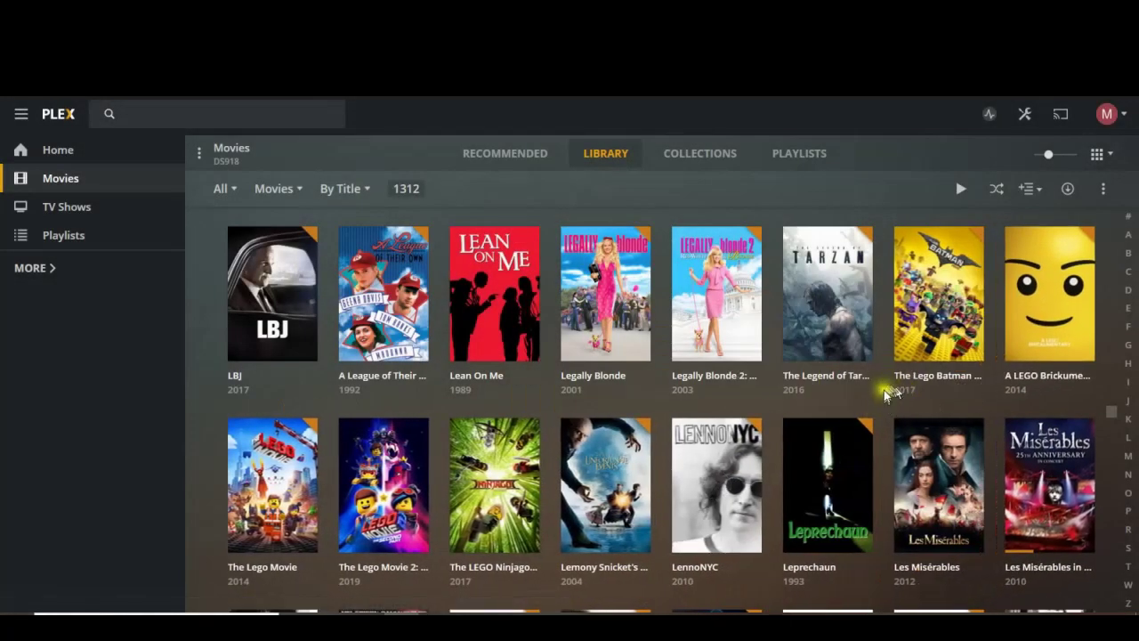
Open the lego collection from the library's collections and look over the movies it contains
click(717, 154)
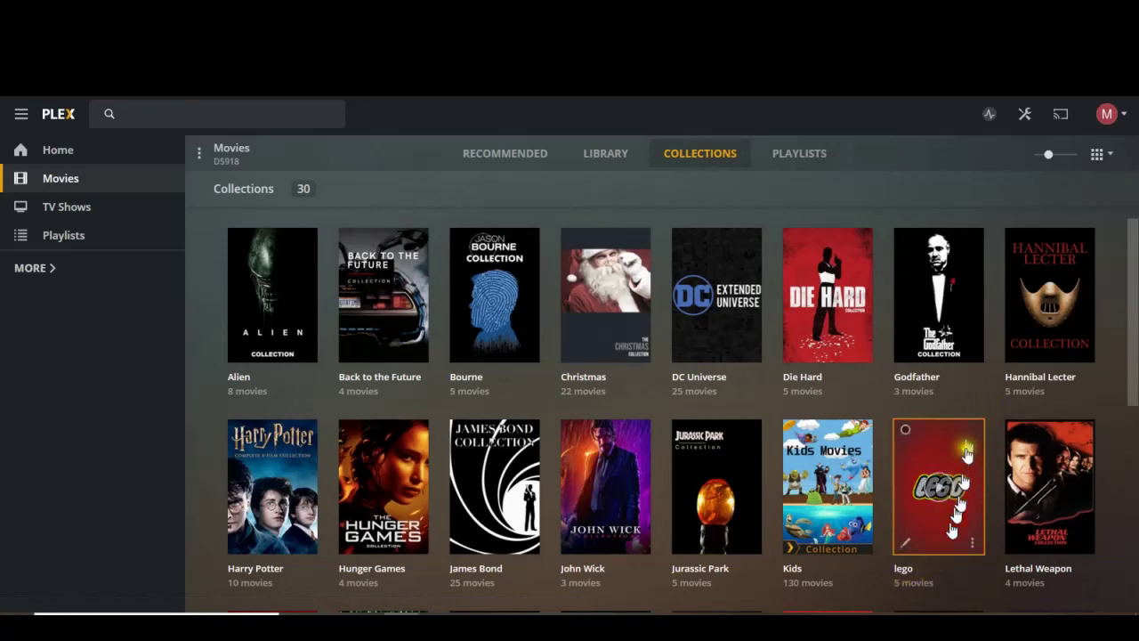
click(964, 444)
scroll(864, 376, down, 2)
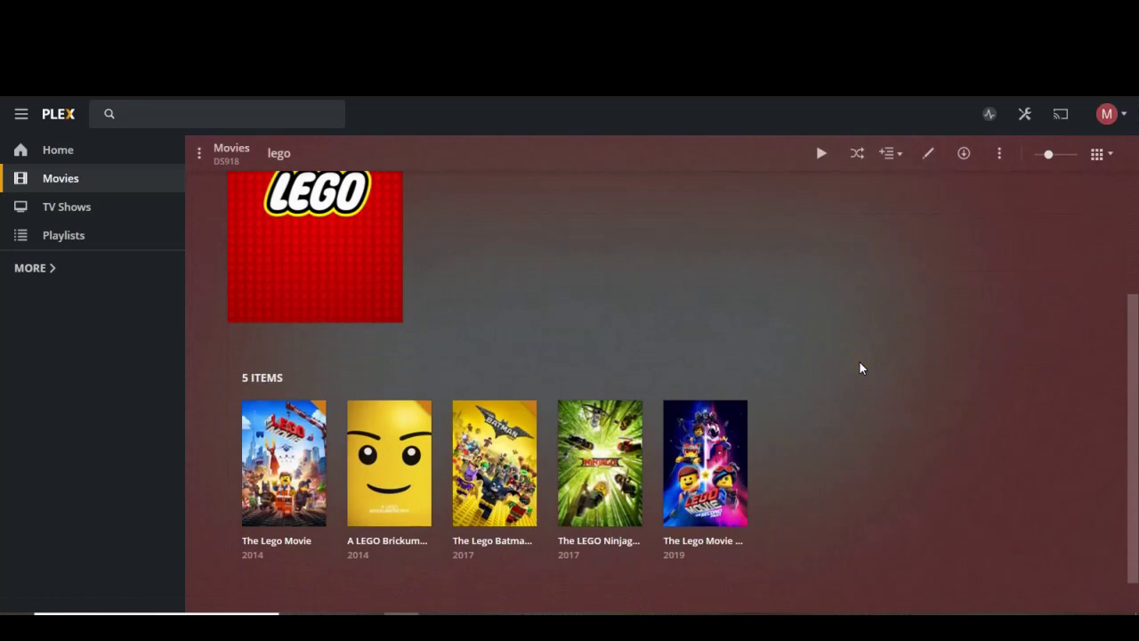
scroll(854, 320, up, 1)
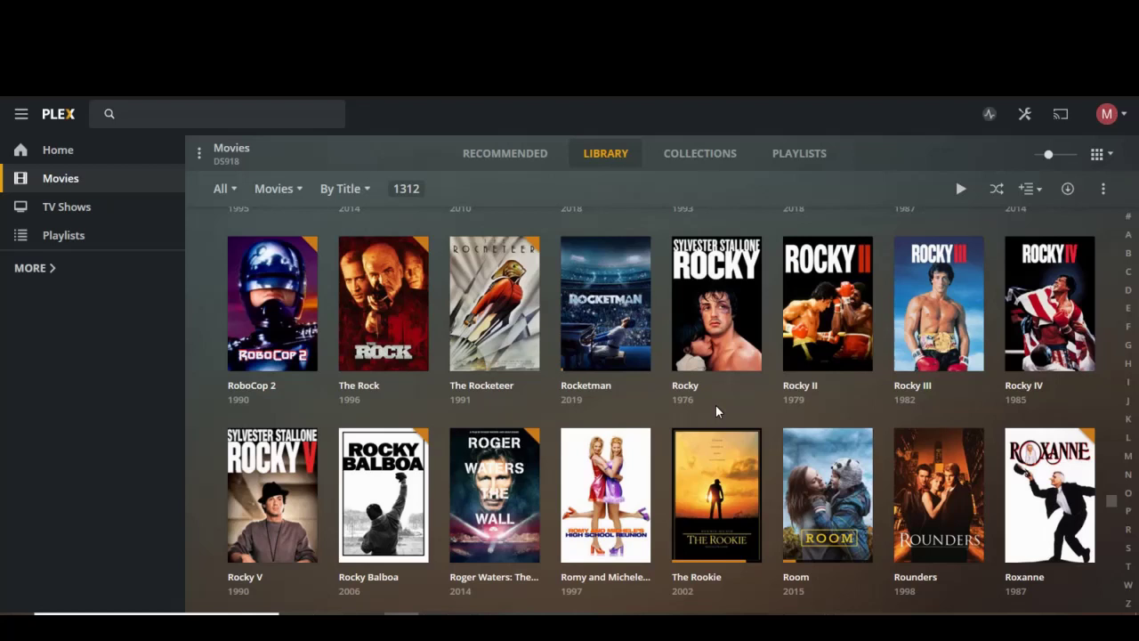
Select Rocky, Rocky II, Rocky III, Rocky IV, Rocky V and Rocky Balboa in the movie library
mouse_move(691, 365)
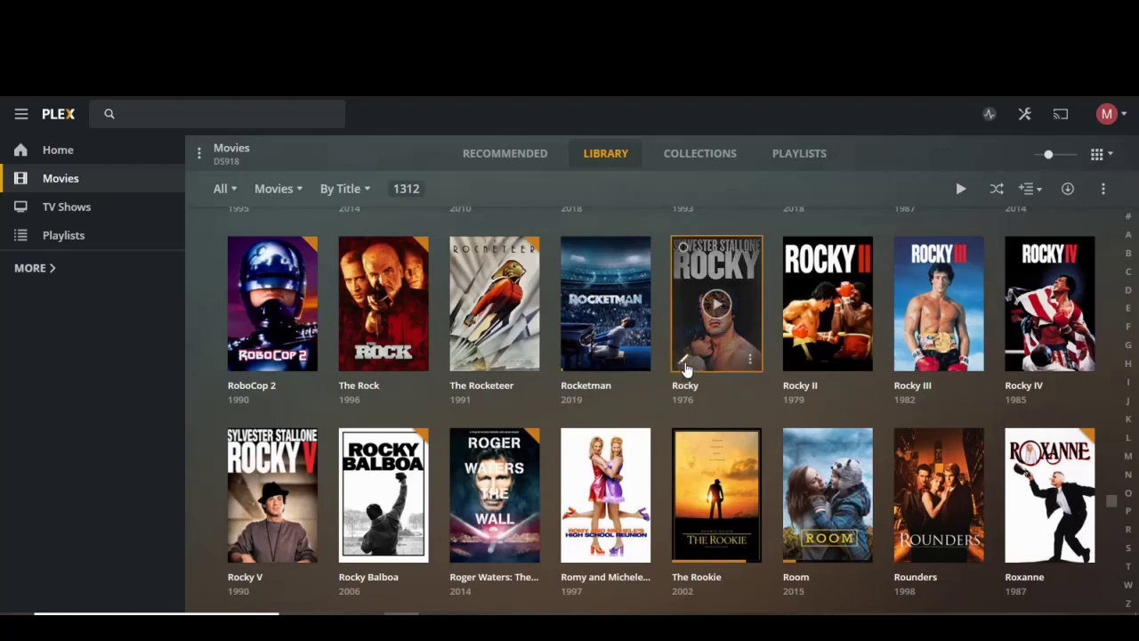
click(683, 248)
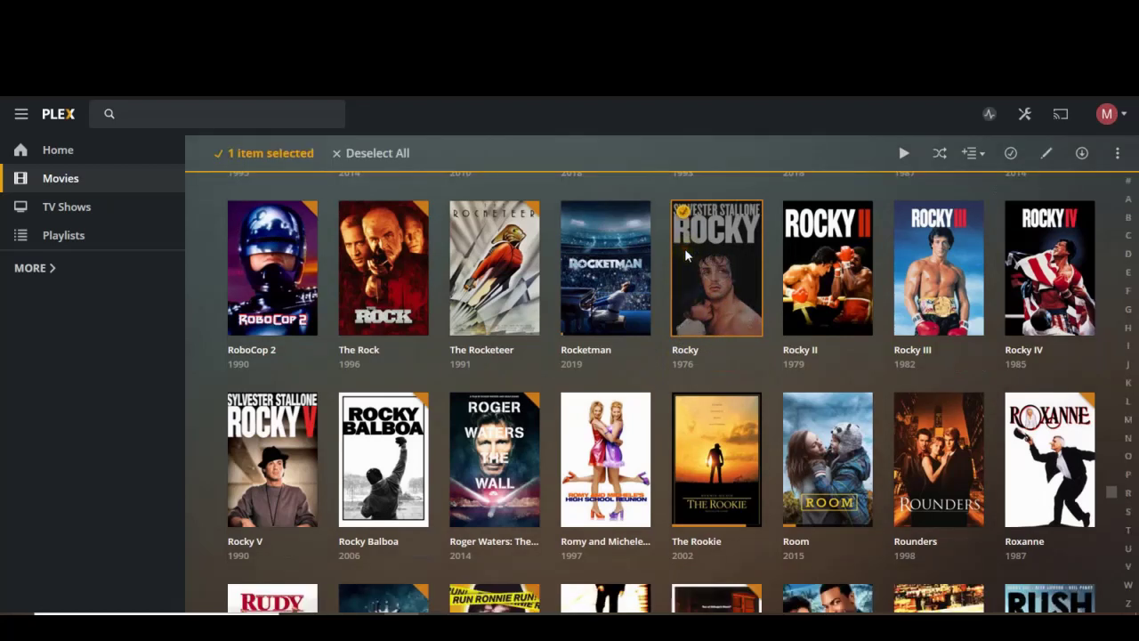
click(794, 213)
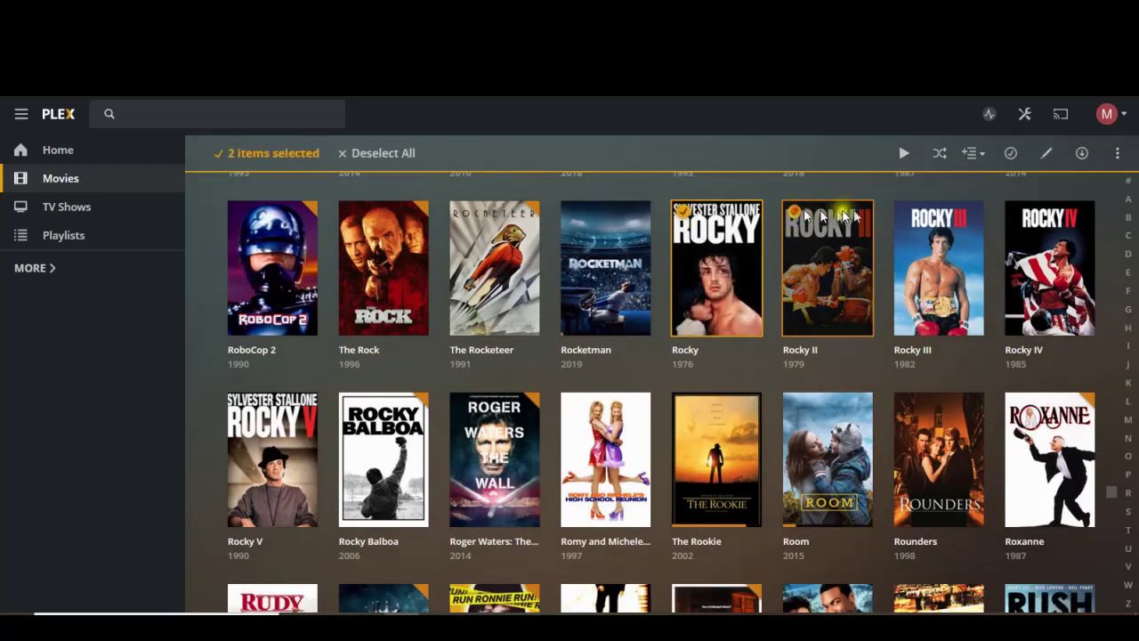
click(908, 215)
click(1017, 214)
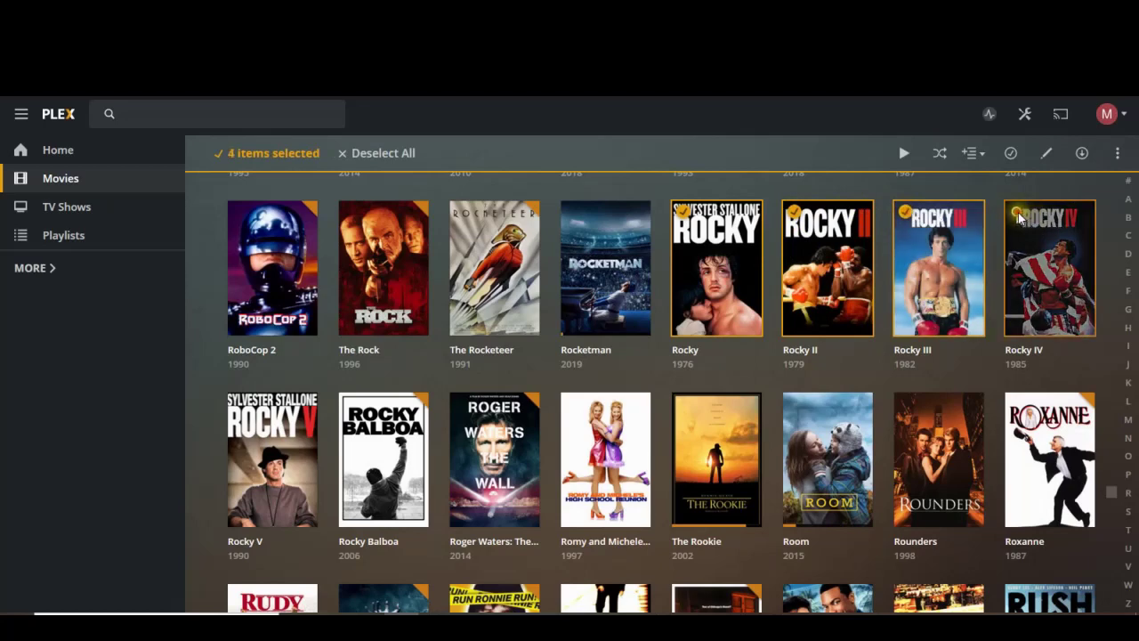
click(238, 402)
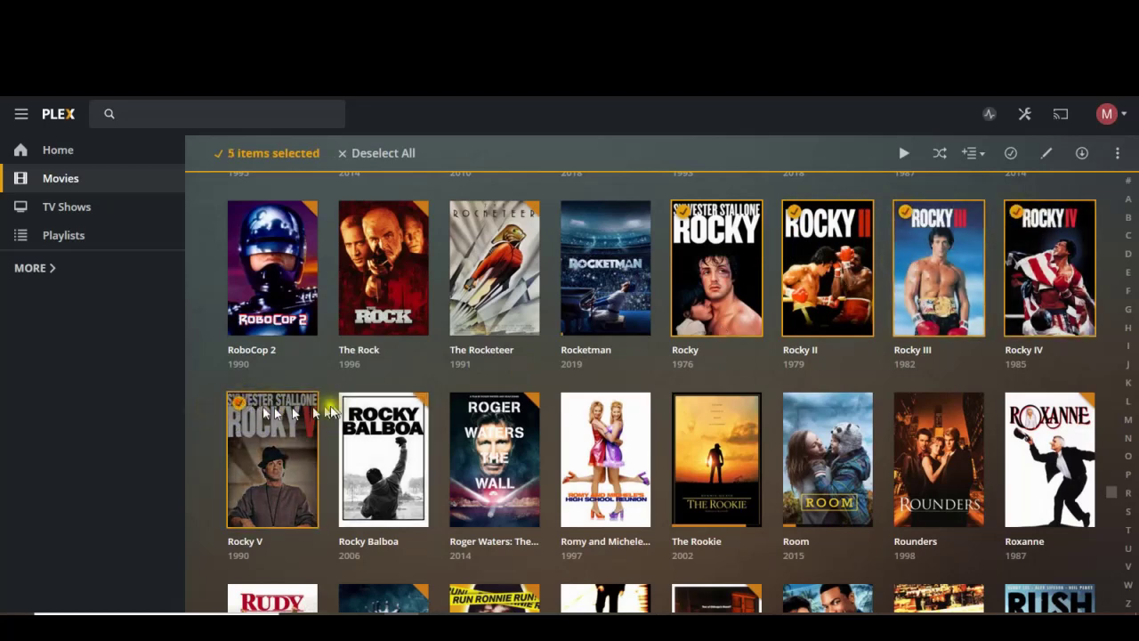
click(350, 402)
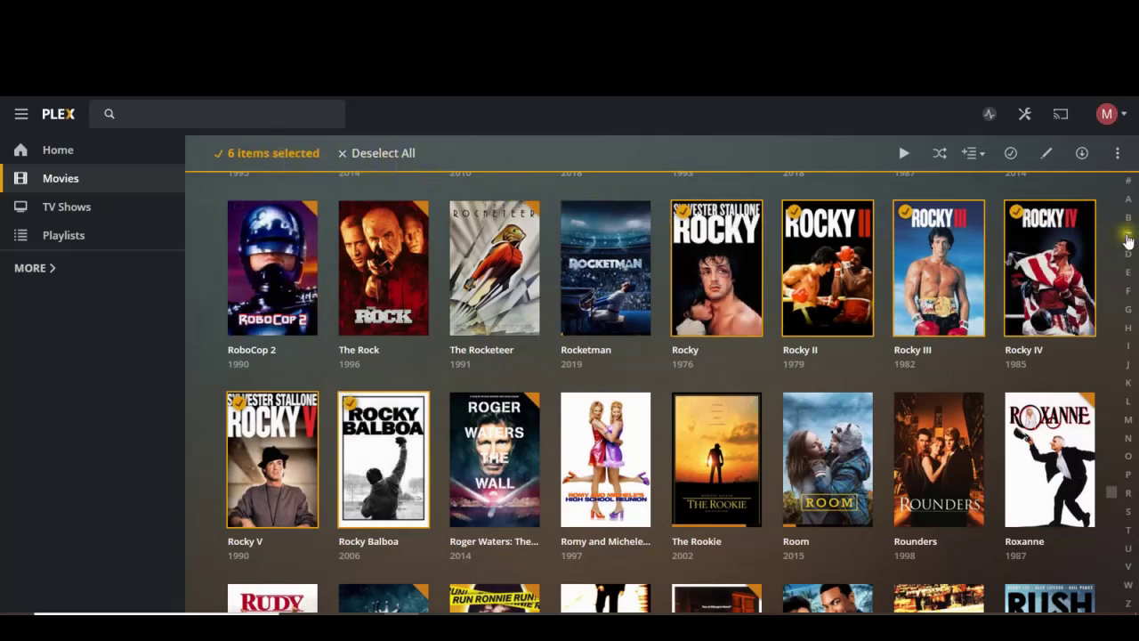
Add Creed and Creed II to the current selection of Rocky movies
click(1128, 238)
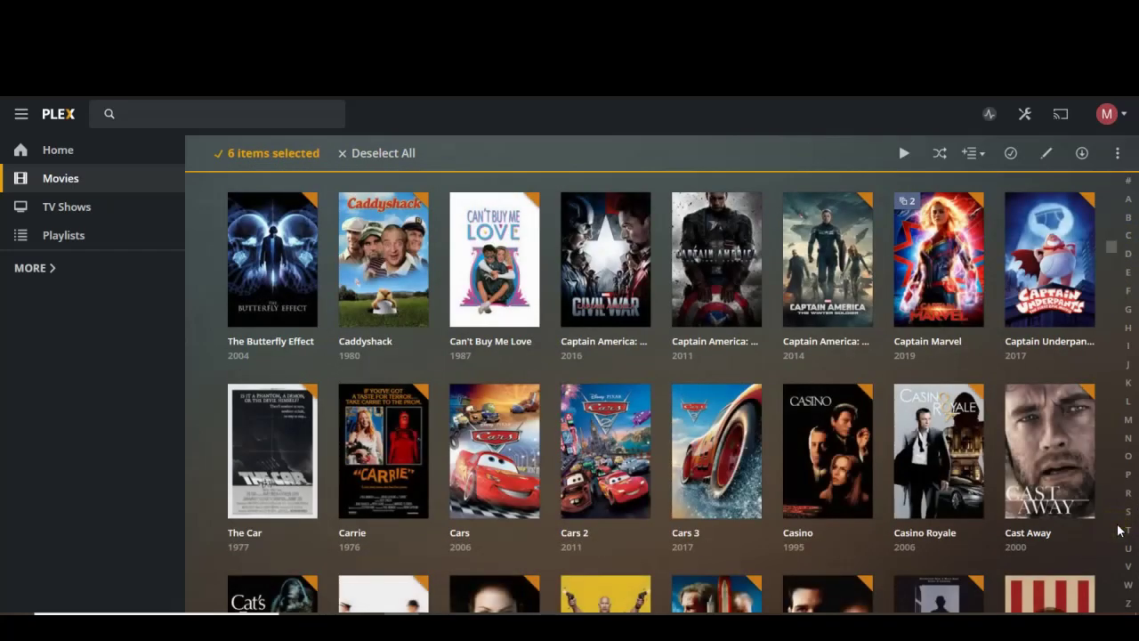
scroll(1117, 530, down, 5)
scroll(1119, 530, down, 5)
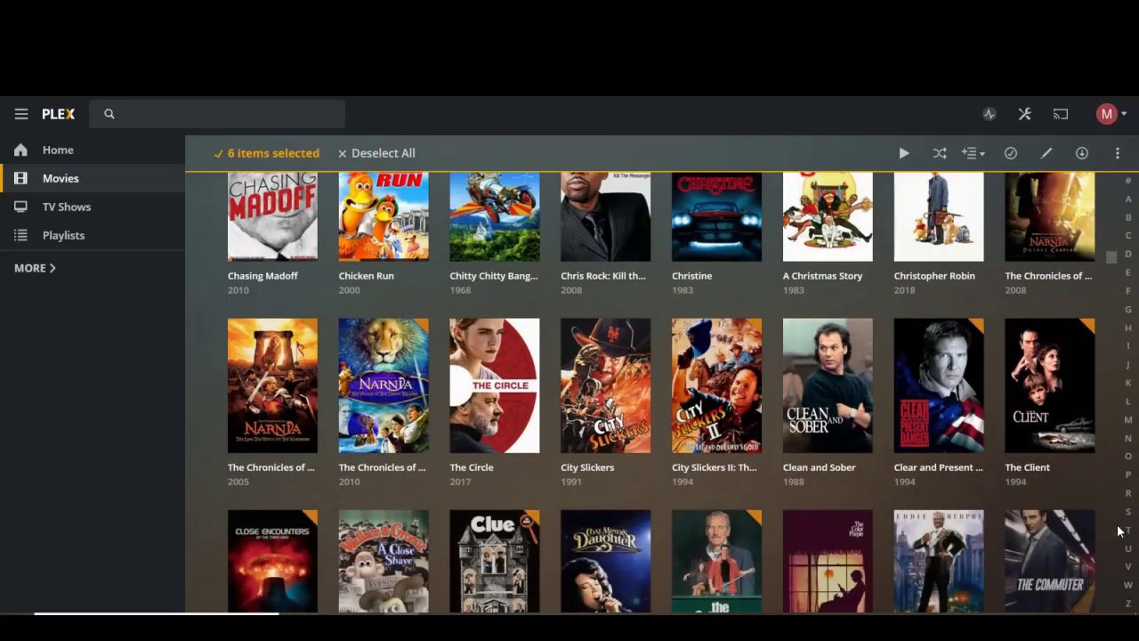
scroll(1120, 531, down, 4)
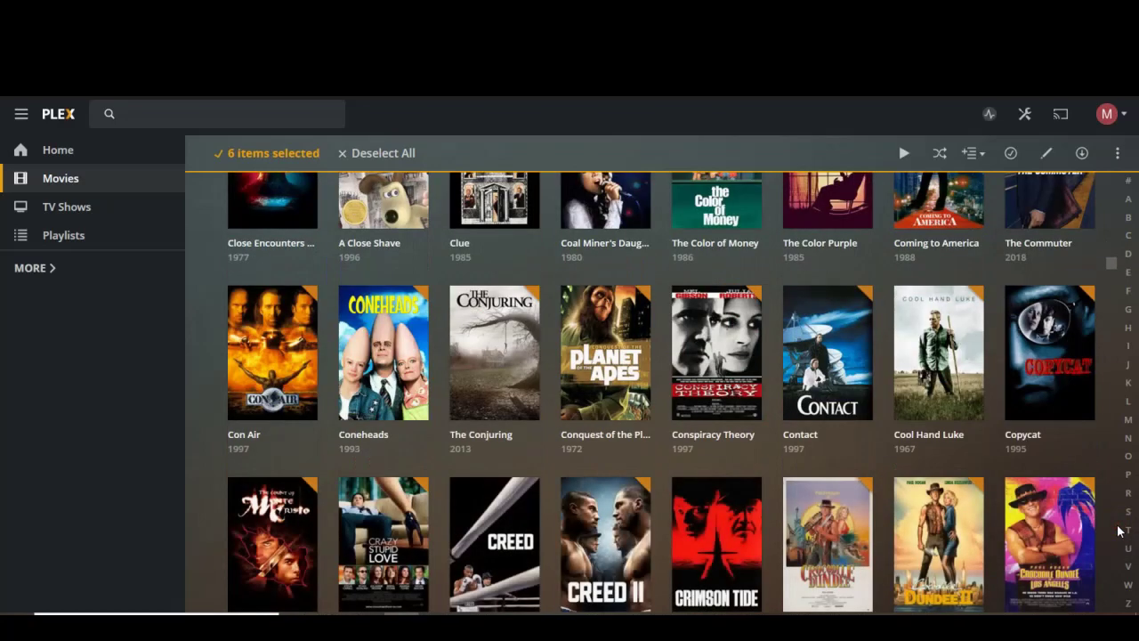
click(461, 488)
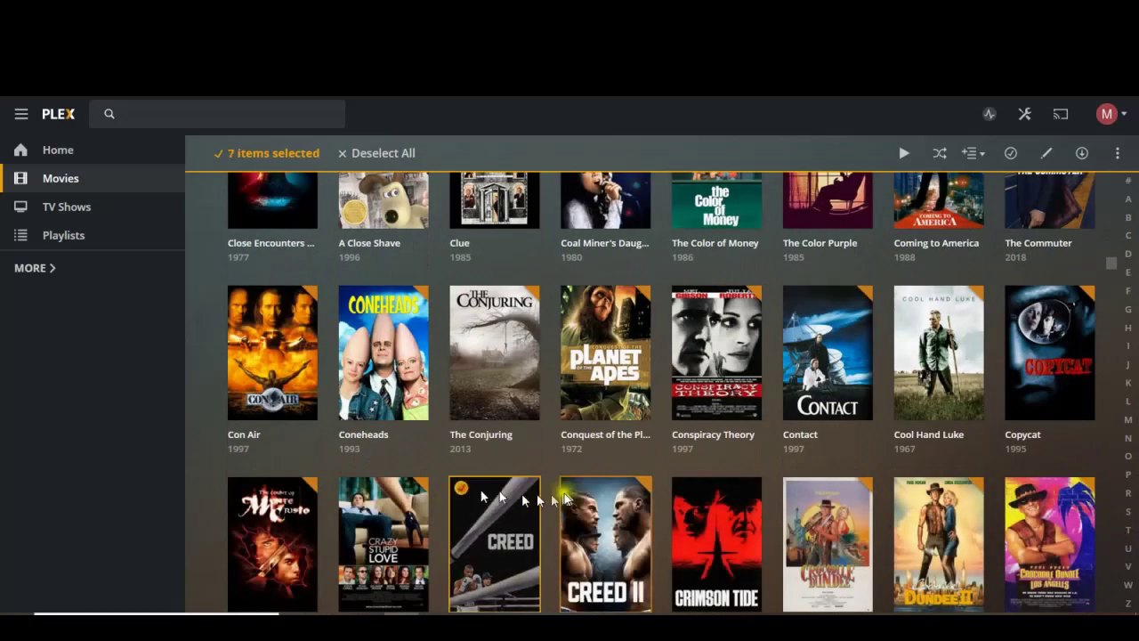
click(571, 487)
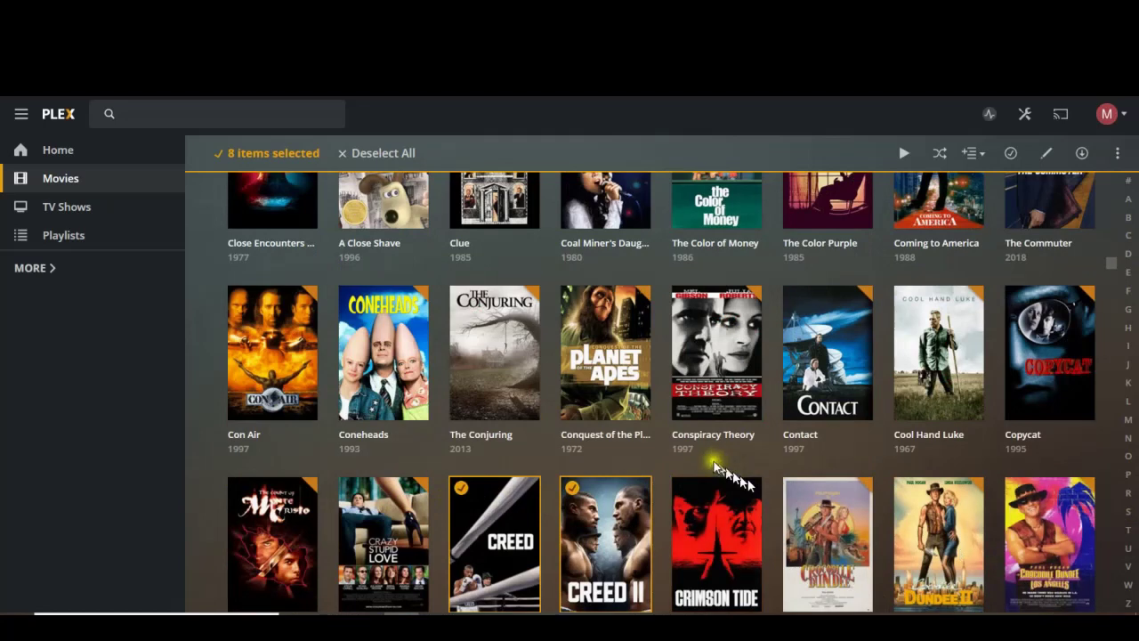
scroll(717, 466, down, 1)
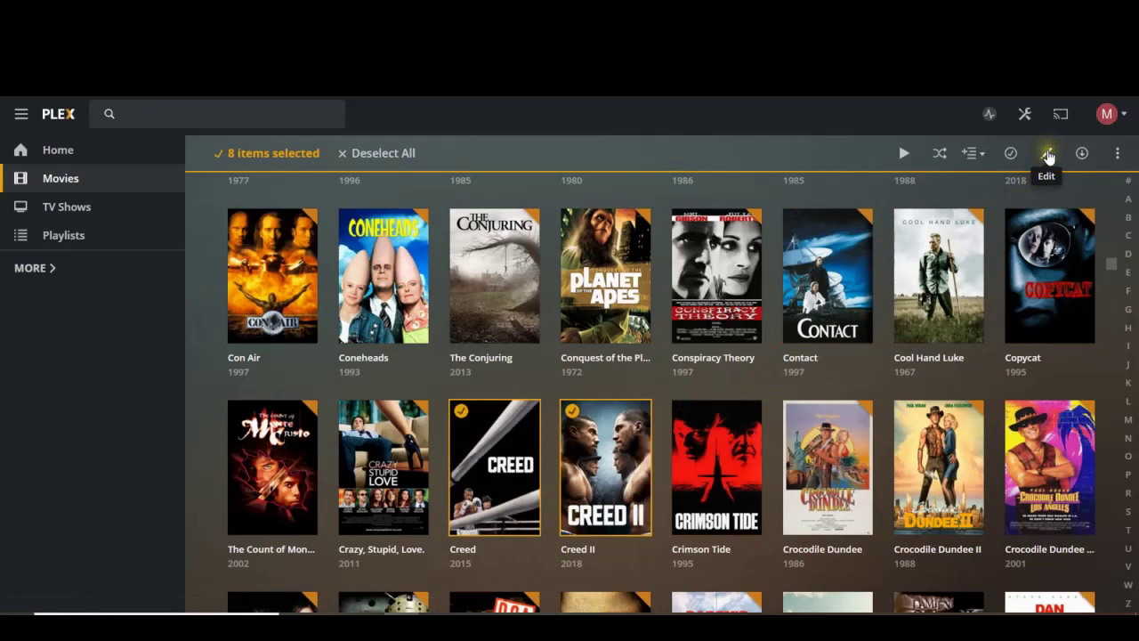
Tag all the selected movies with a new collection named Rocky and save the changes
click(1047, 155)
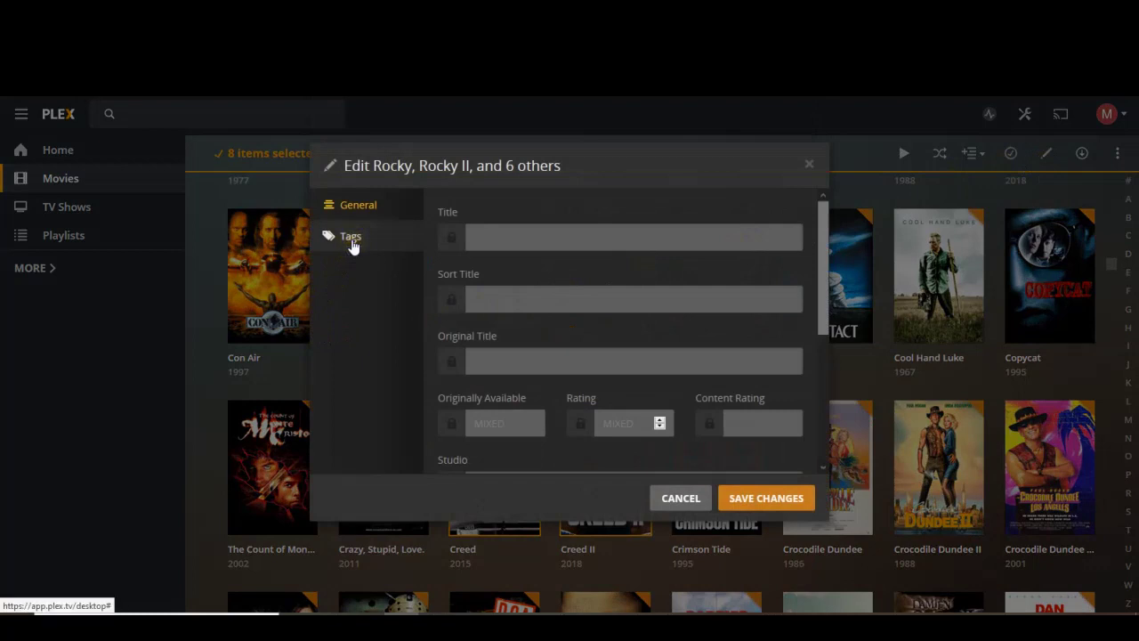
click(351, 236)
click(509, 417)
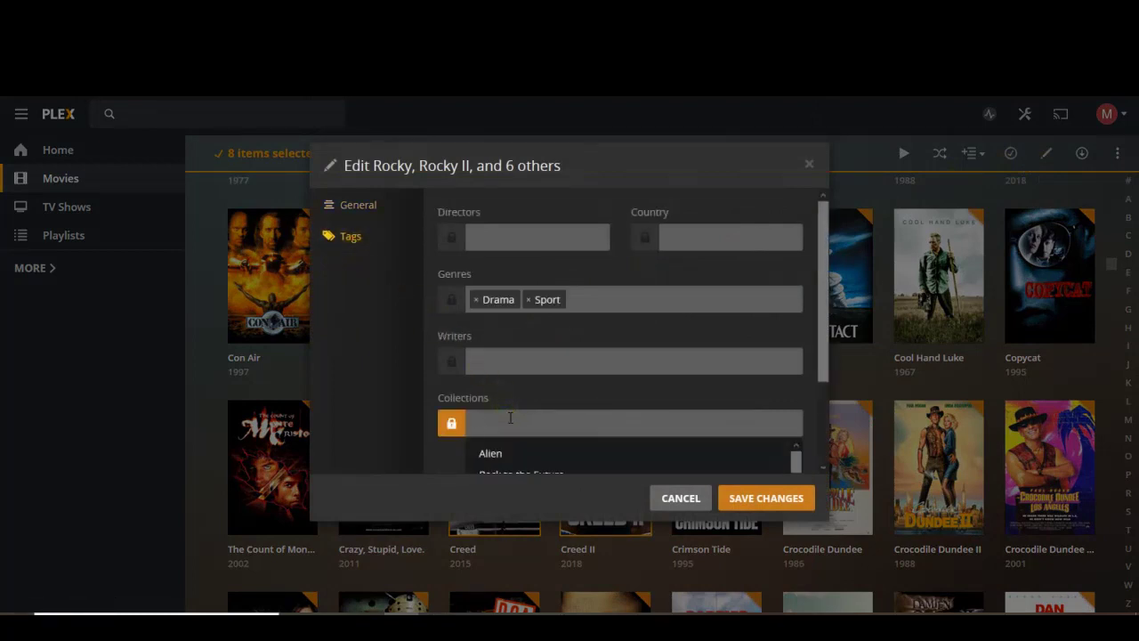
text(Rocky)
click(508, 453)
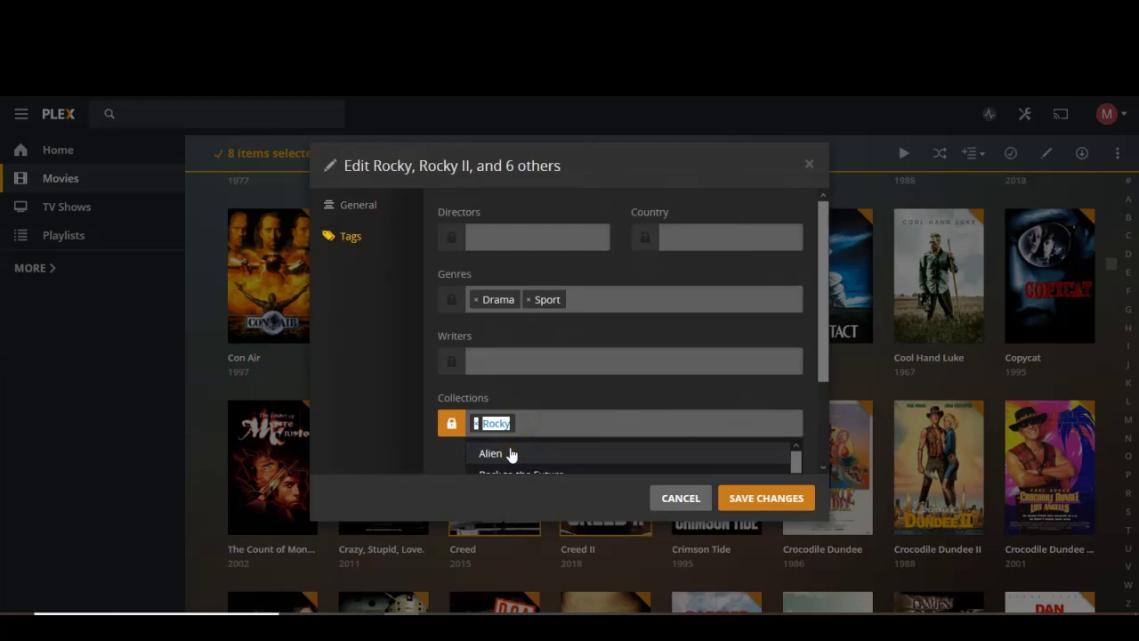
click(743, 492)
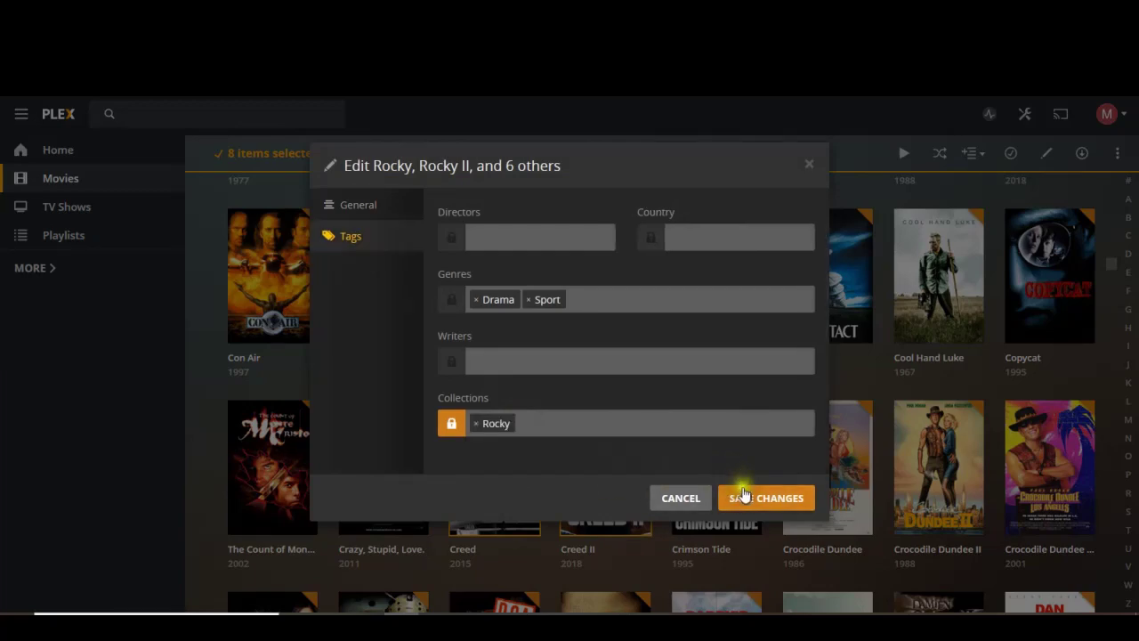
click(745, 500)
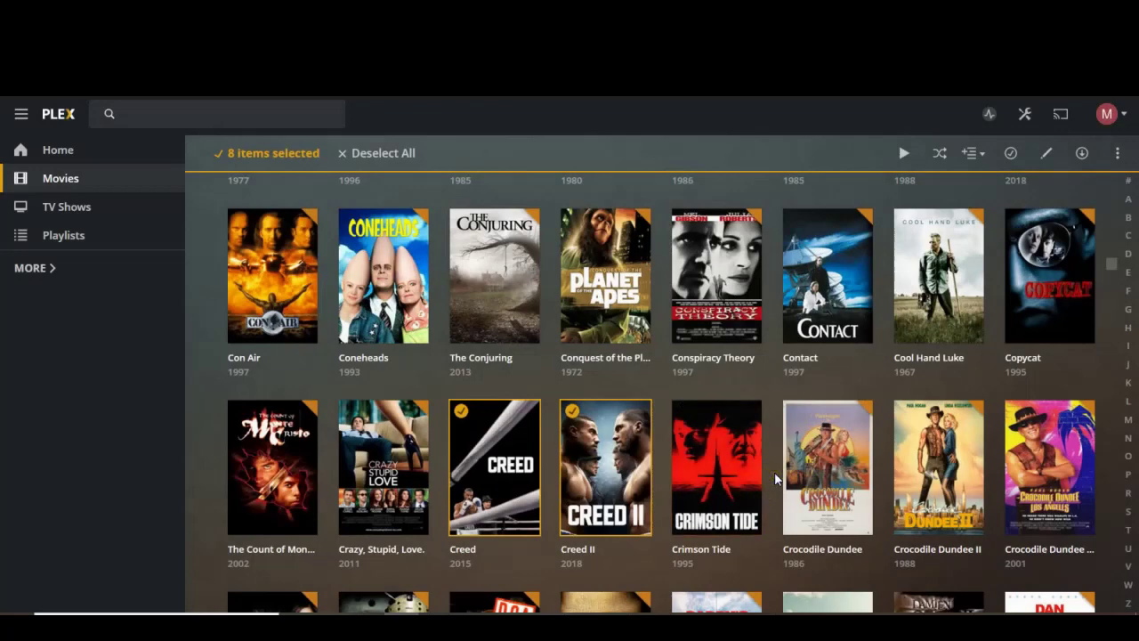
Clear the movie selection and upload a custom Rocky Collection image as the poster of the Rocky collection
click(389, 156)
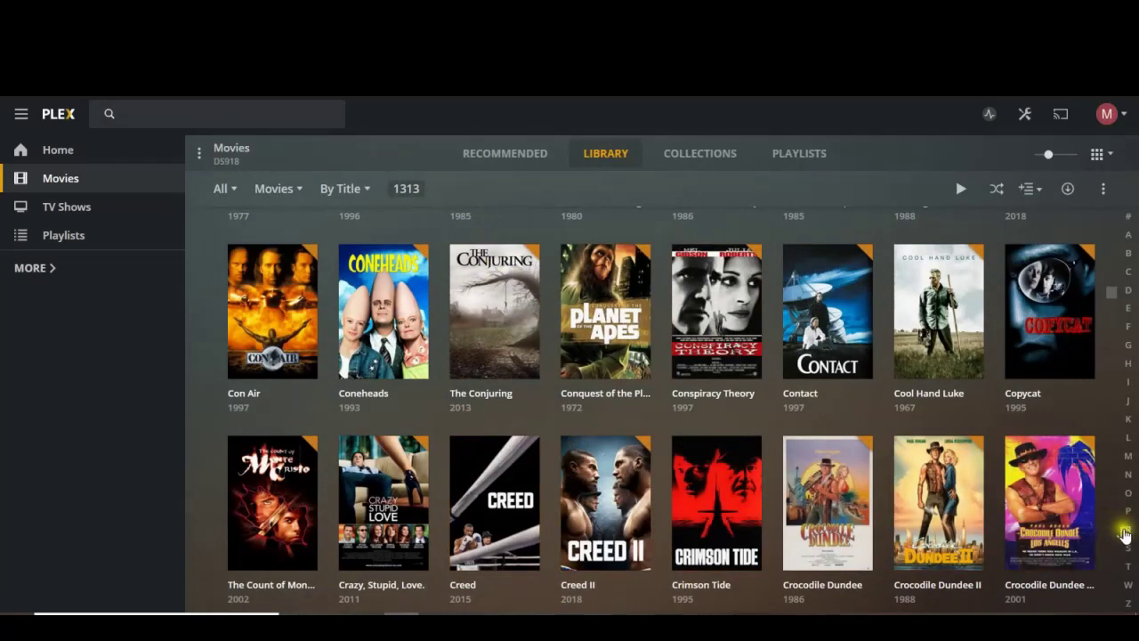
click(1126, 530)
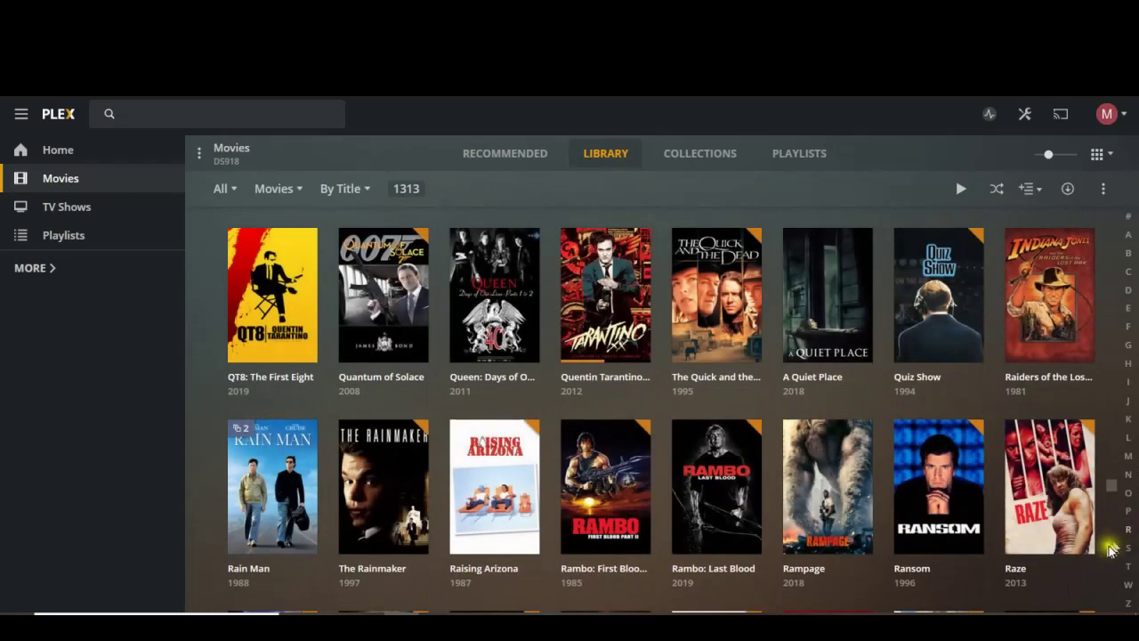
scroll(669, 320, down, 3)
scroll(667, 318, down, 5)
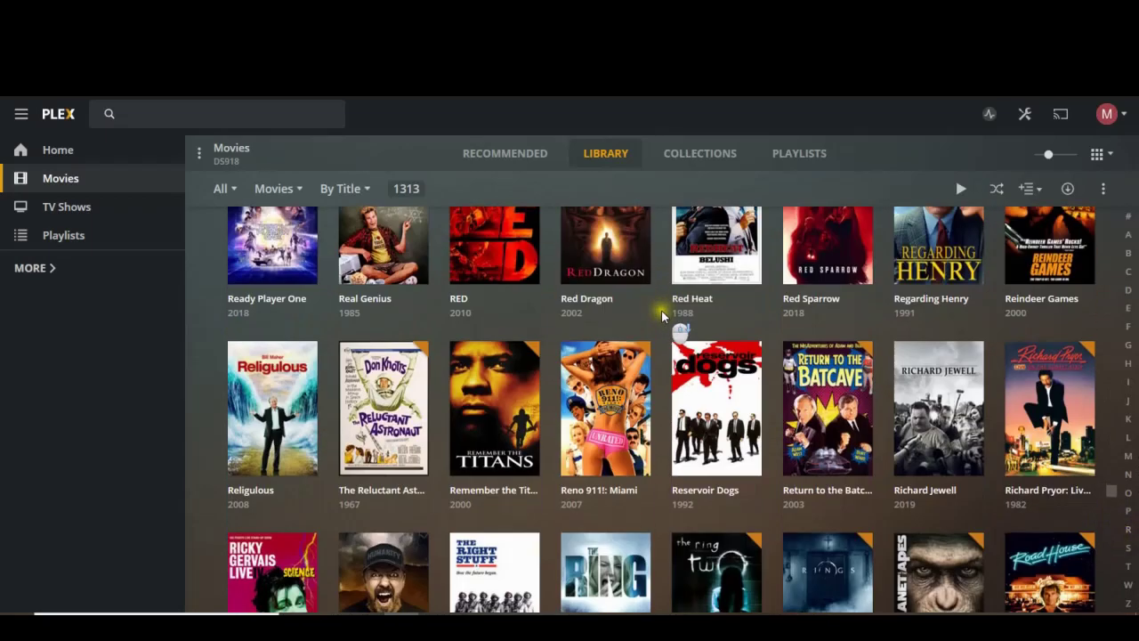
scroll(664, 320, down, 6)
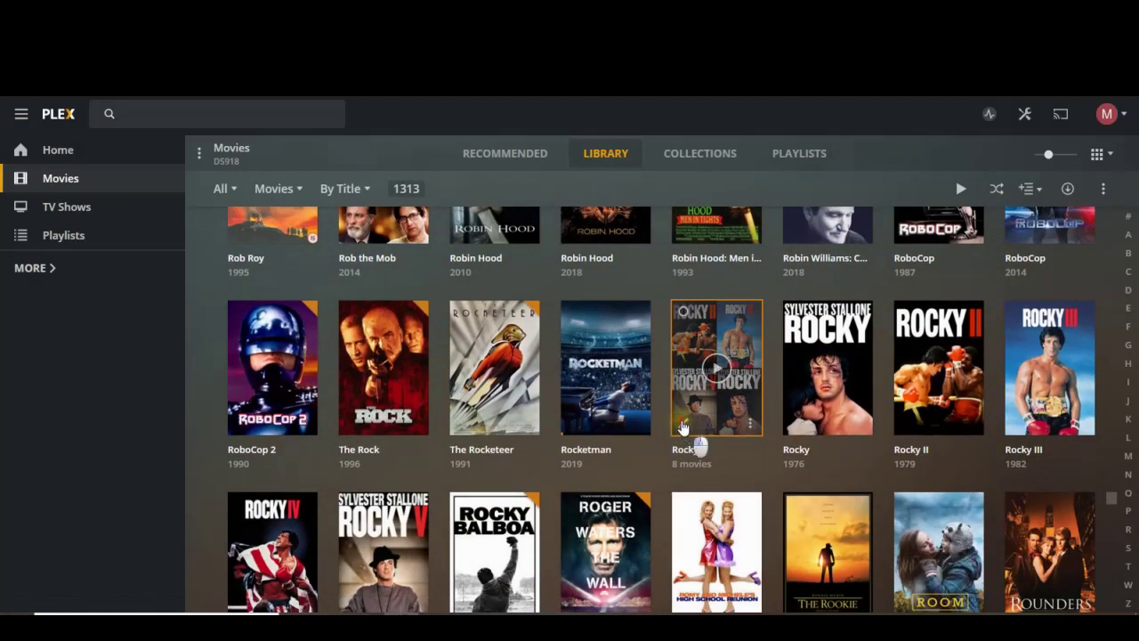
click(684, 426)
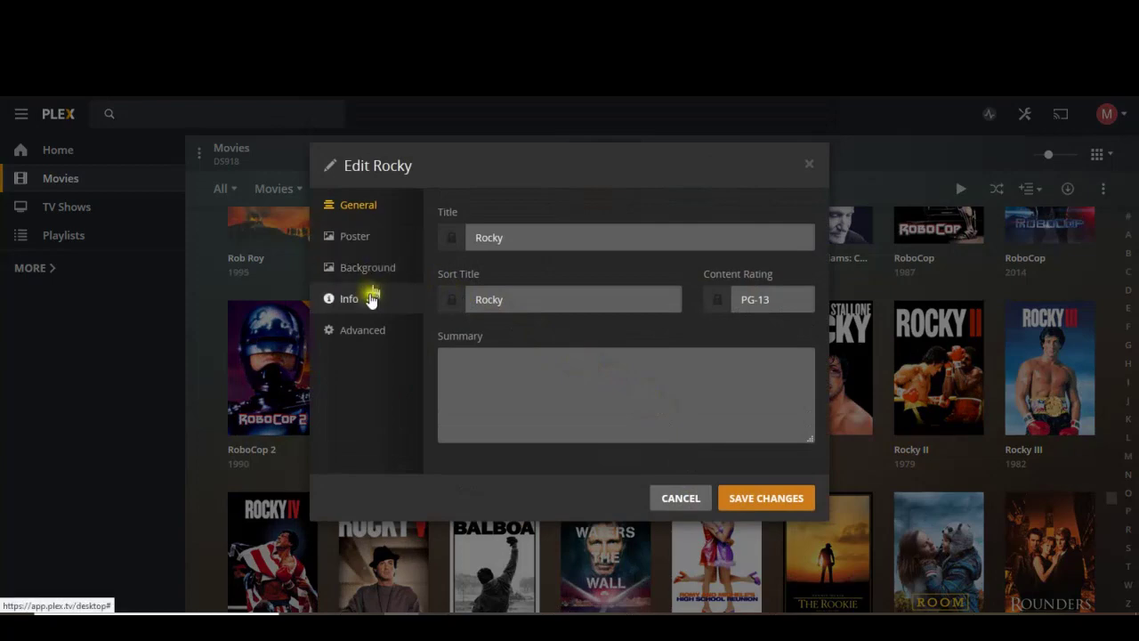
click(362, 240)
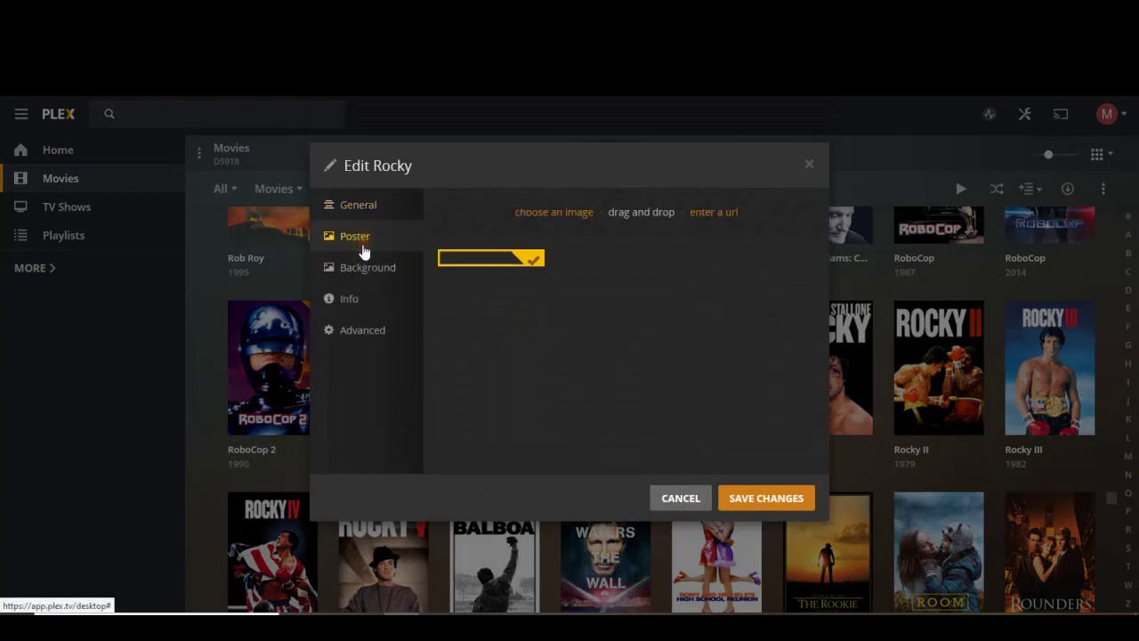
click(553, 214)
click(156, 119)
click(597, 465)
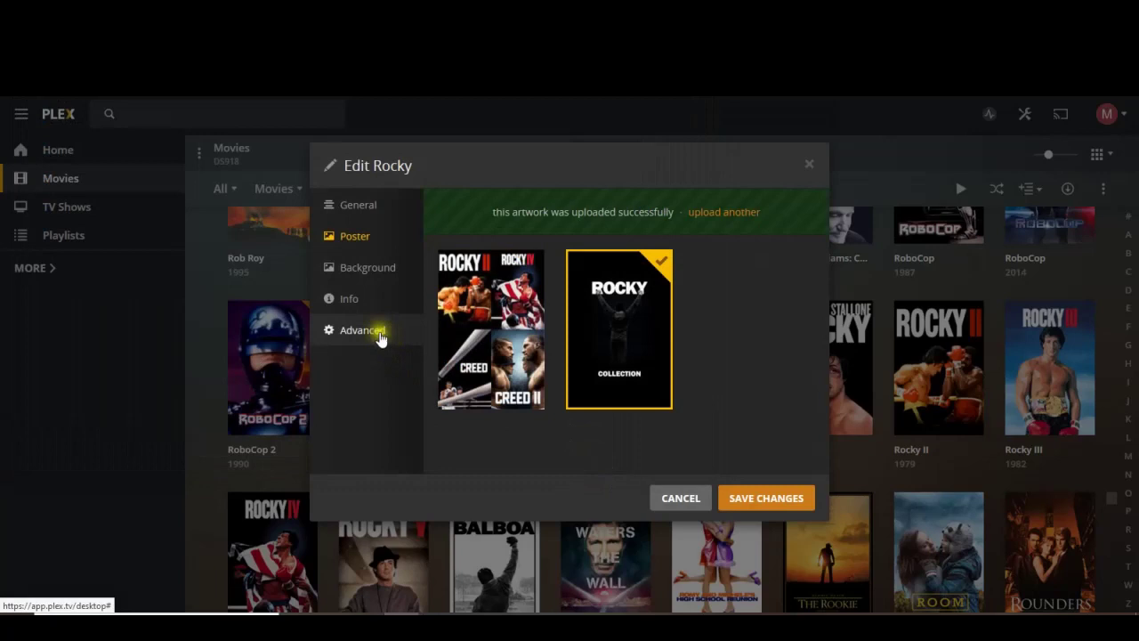
Set the Rocky collection's Collection Mode to Hide collection and save the changes
click(381, 339)
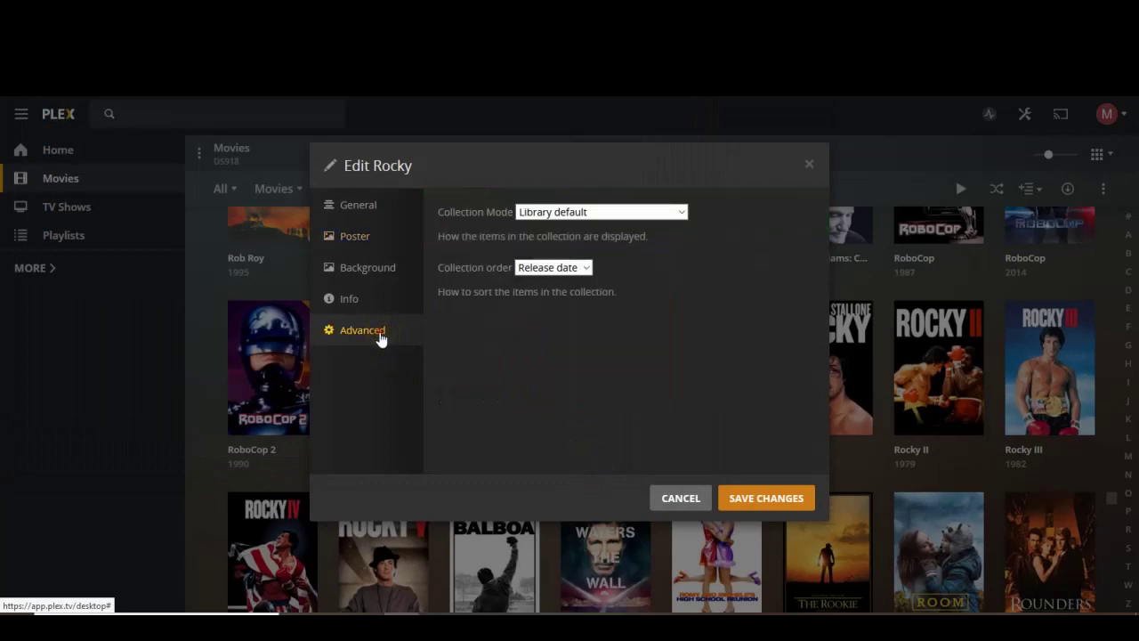
click(676, 215)
click(596, 282)
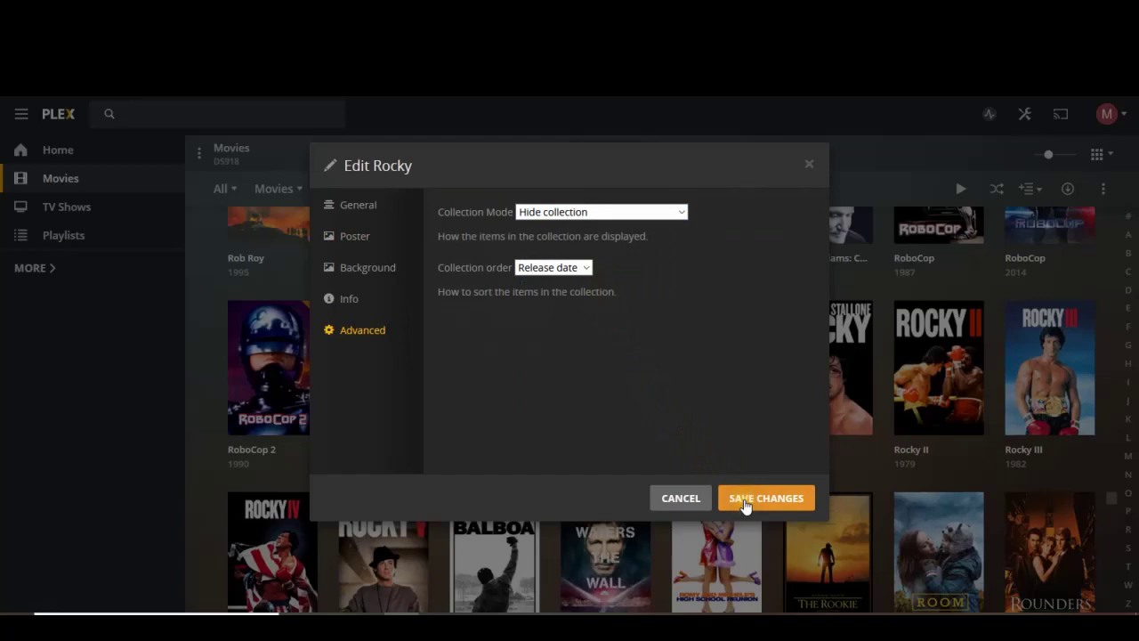
click(745, 506)
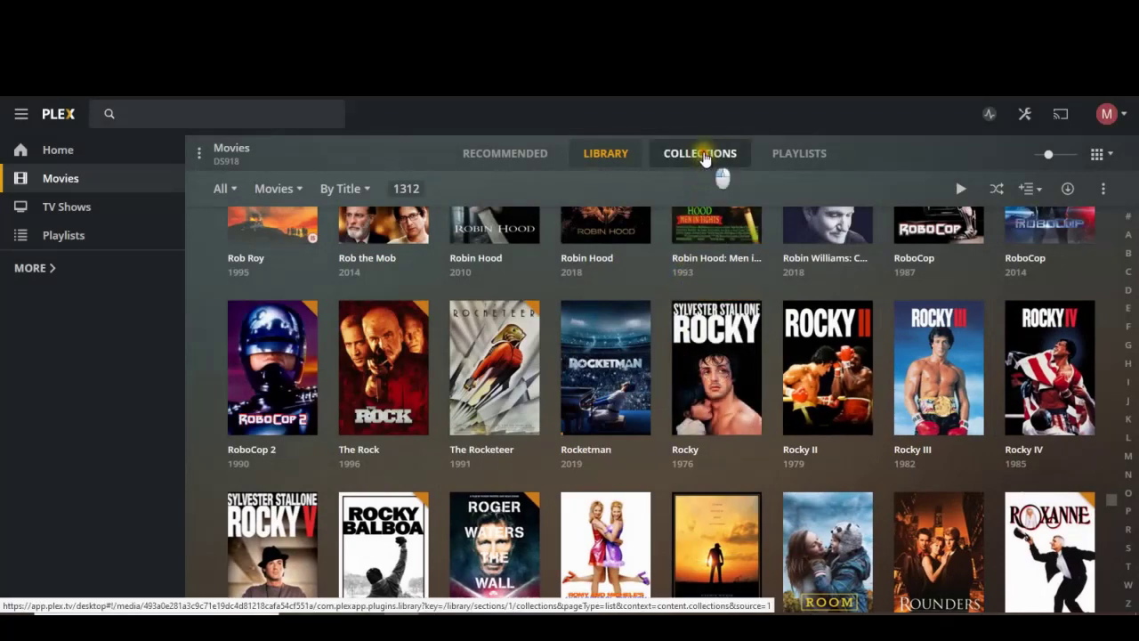
Open the Rocky collection from the library's collections and look over the movies it contains
click(703, 157)
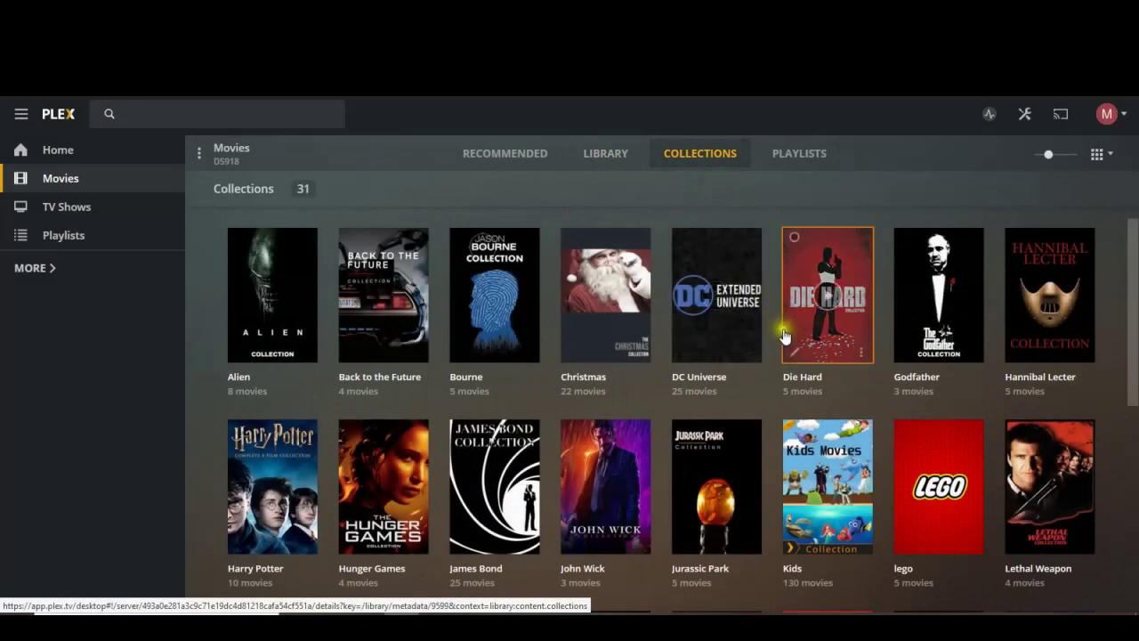
scroll(785, 336, down, 3)
scroll(785, 340, down, 1)
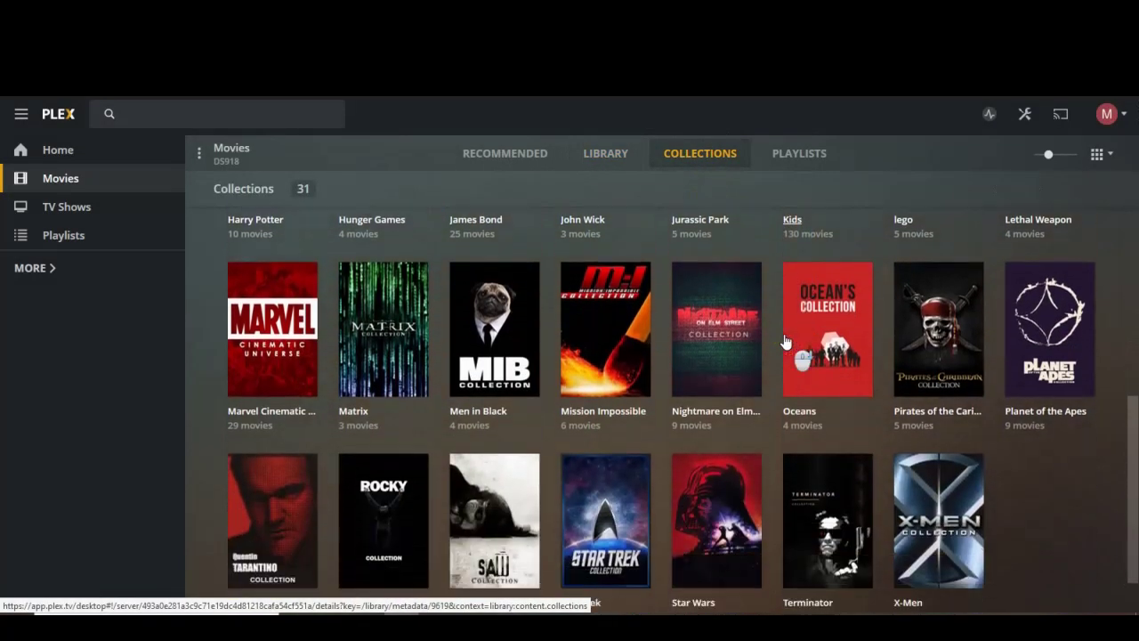
click(410, 450)
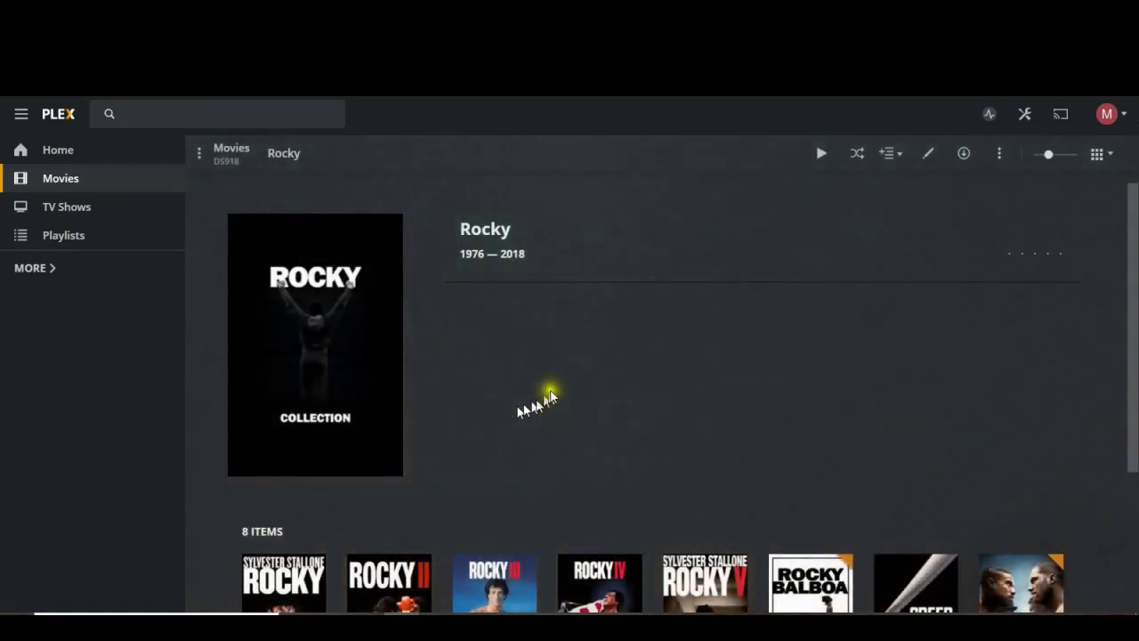
scroll(547, 397, down, 2)
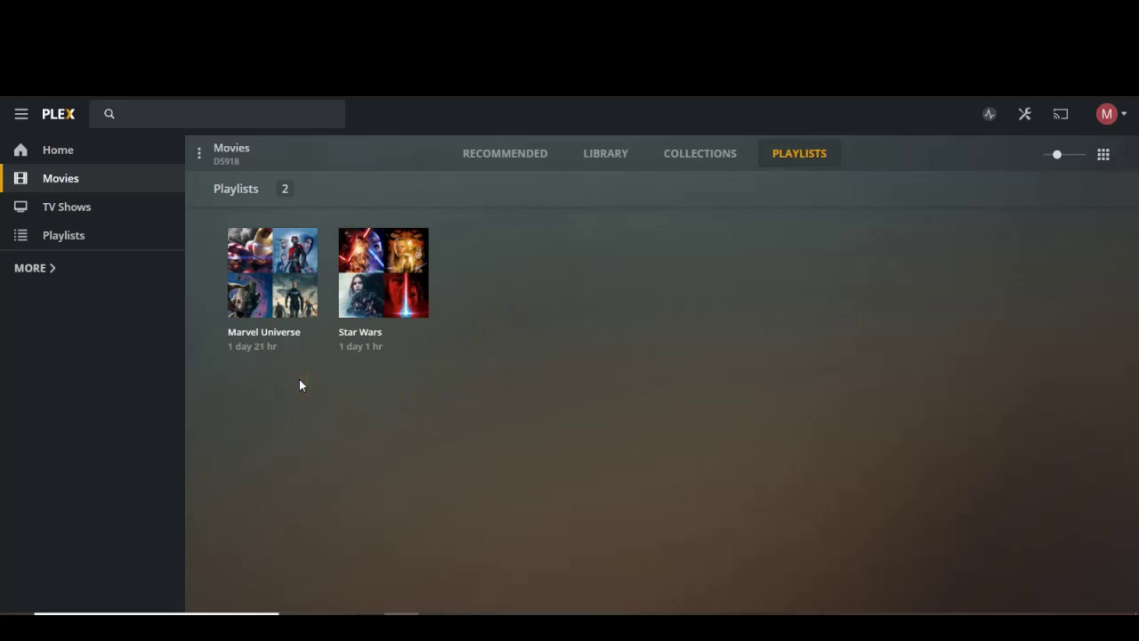
Open the Marvel Universe playlist from the movie playlists and examine the order of its videos
click(307, 249)
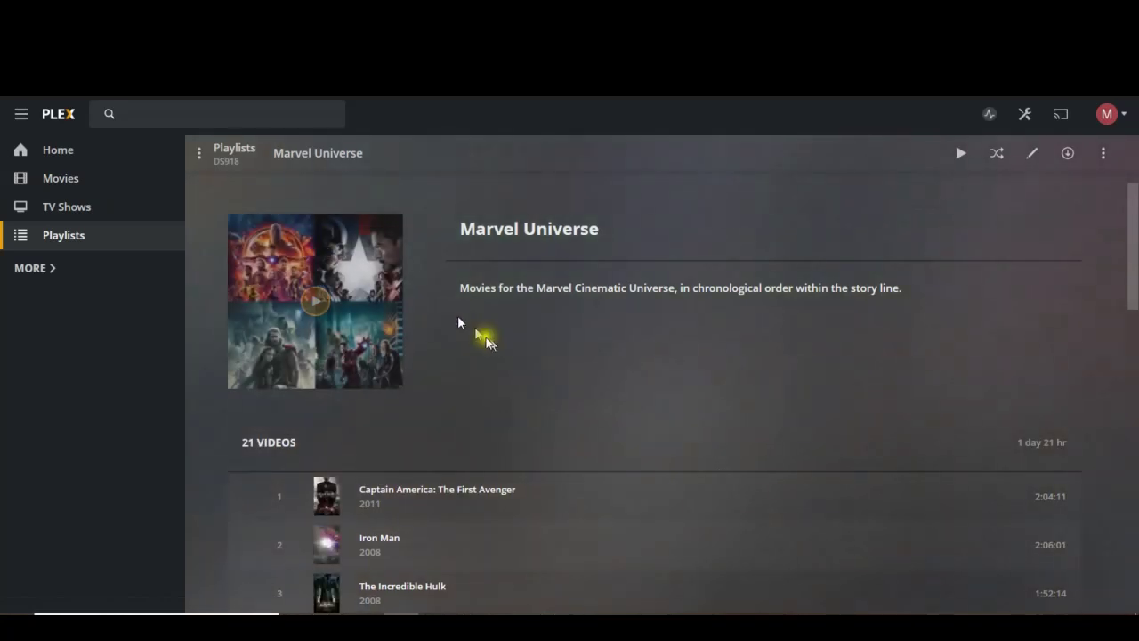
scroll(657, 310, down, 2)
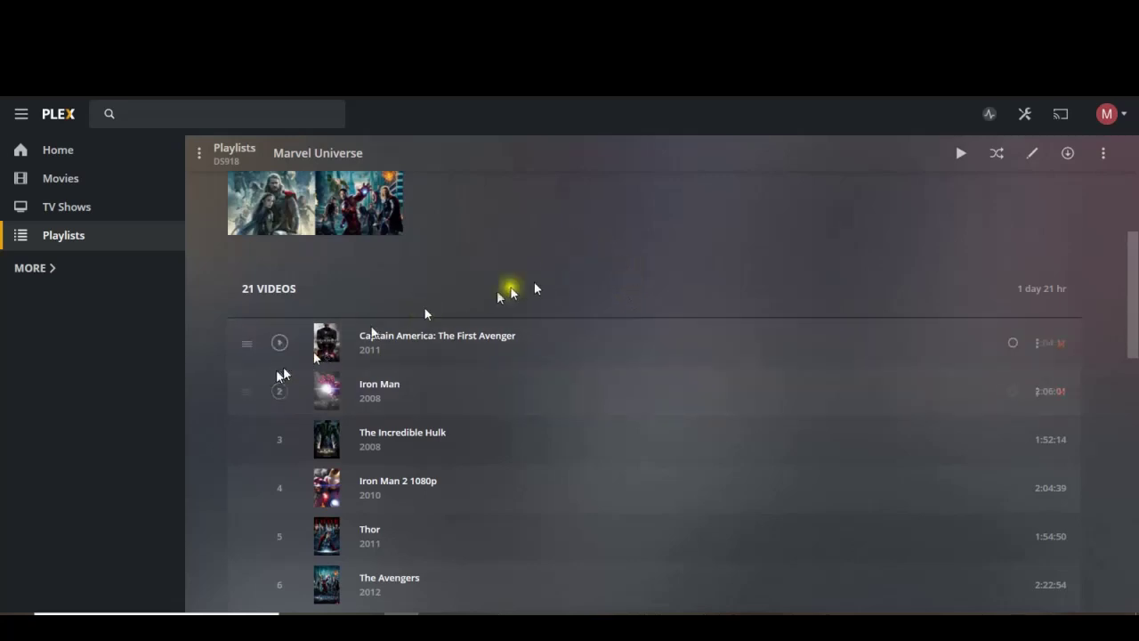
scroll(596, 256, down, 1)
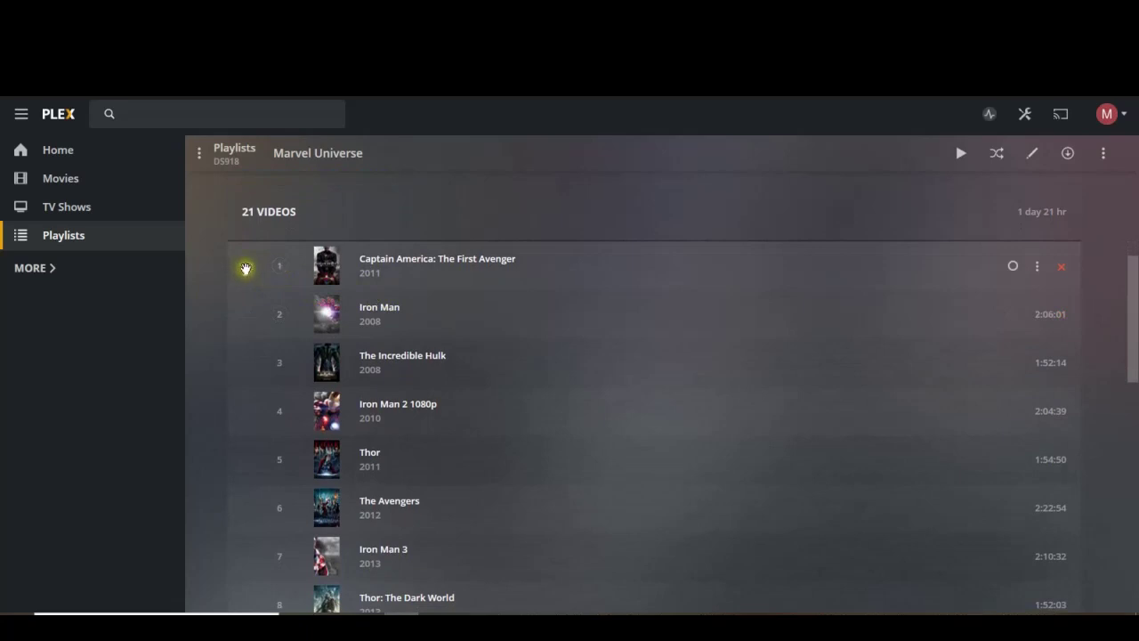
Move Captain America: The First Avenger to fourth place in the Marvel Universe playlist, and return it to first place
drag(246, 266, 246, 442)
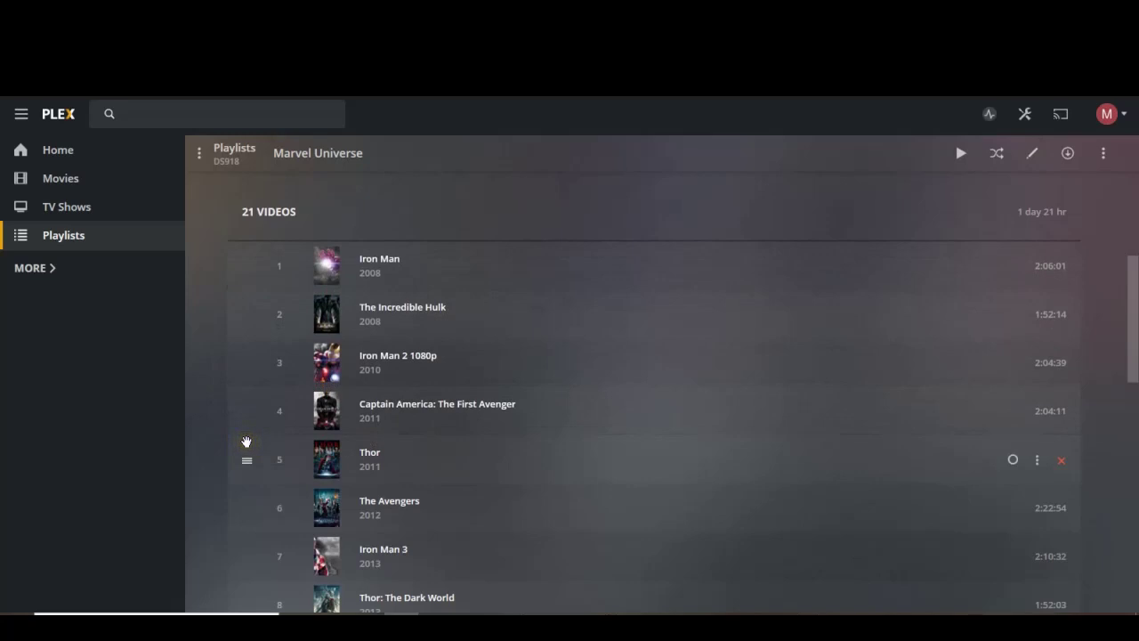
drag(248, 413, 247, 264)
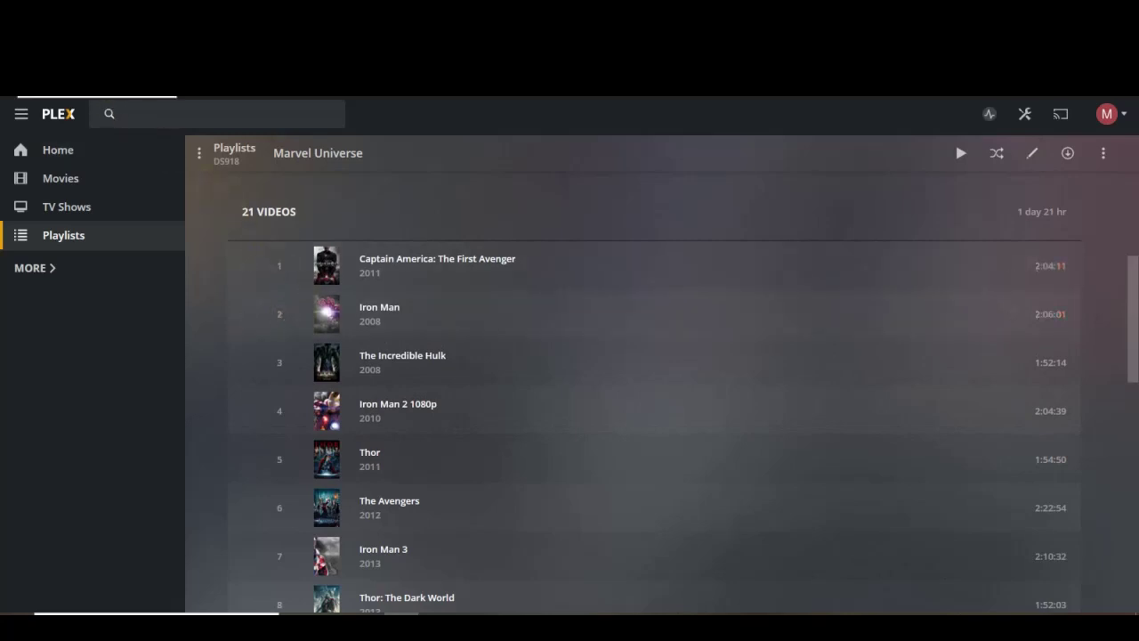
Open the Star Wars playlist from the movie playlists, examine the order of its videos, and return to the playlists
click(16, 55)
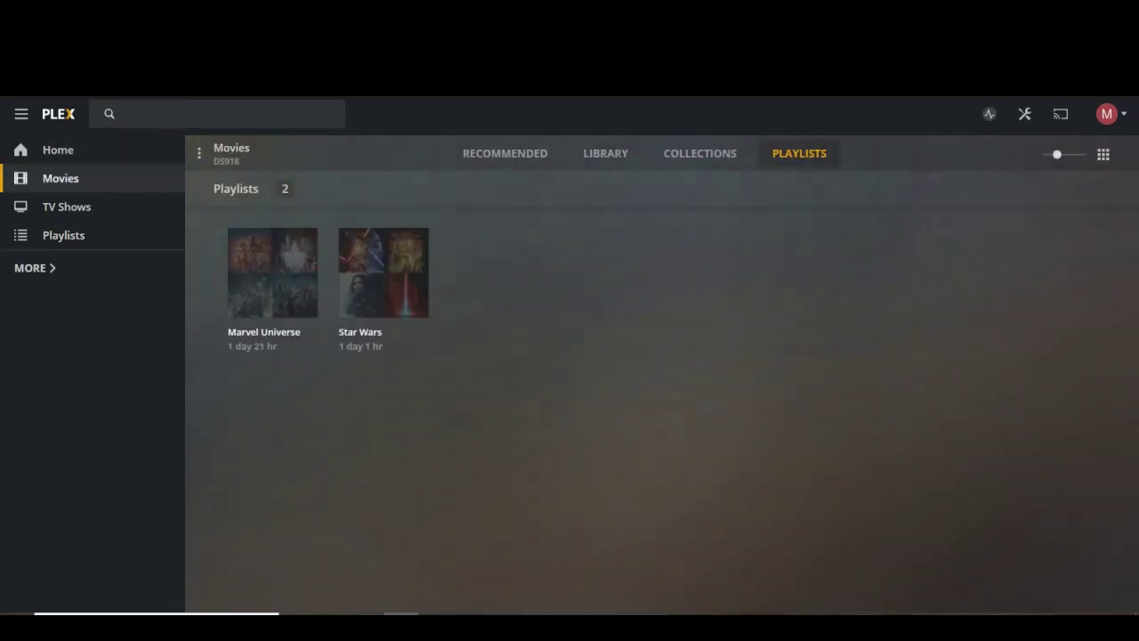
click(410, 254)
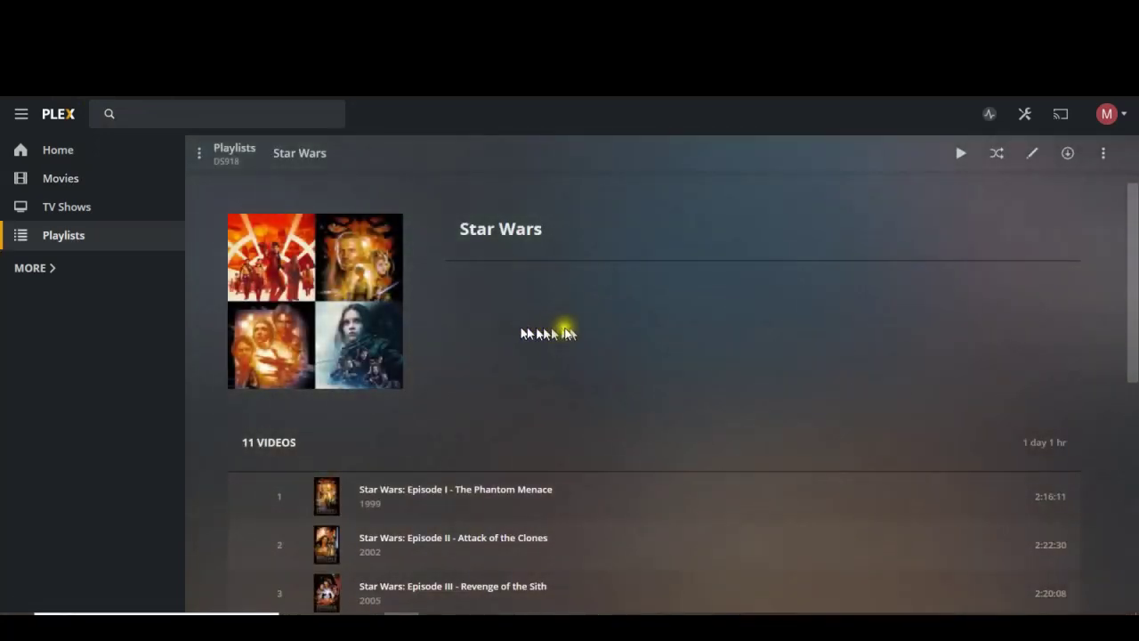
scroll(645, 326, down, 2)
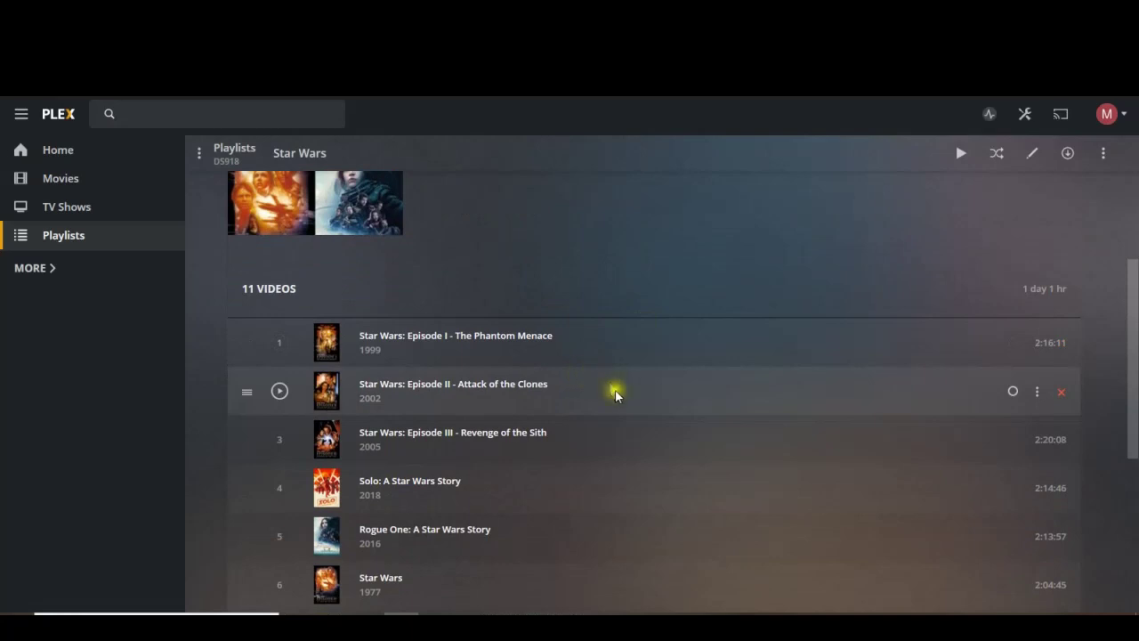
scroll(616, 389, down, 2)
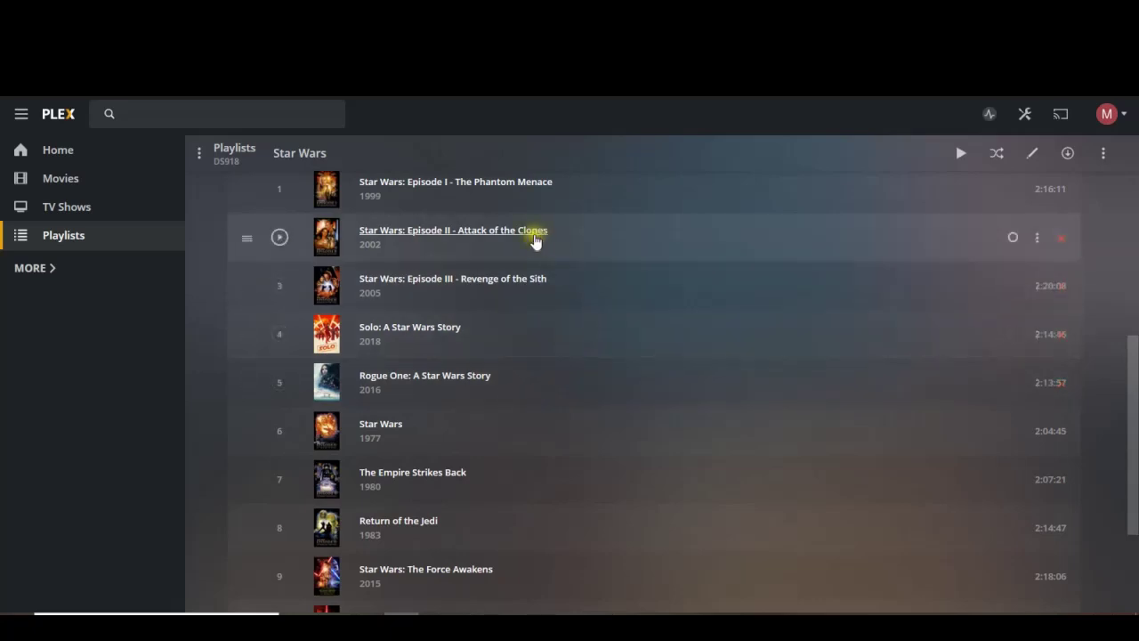
click(614, 339)
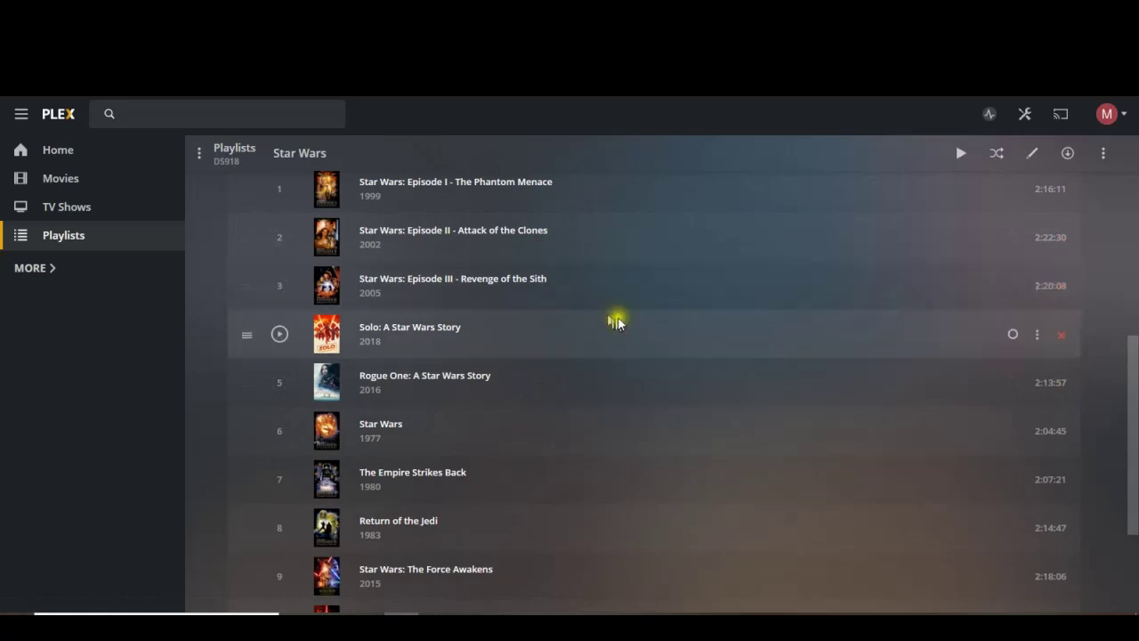
scroll(663, 304, up, 4)
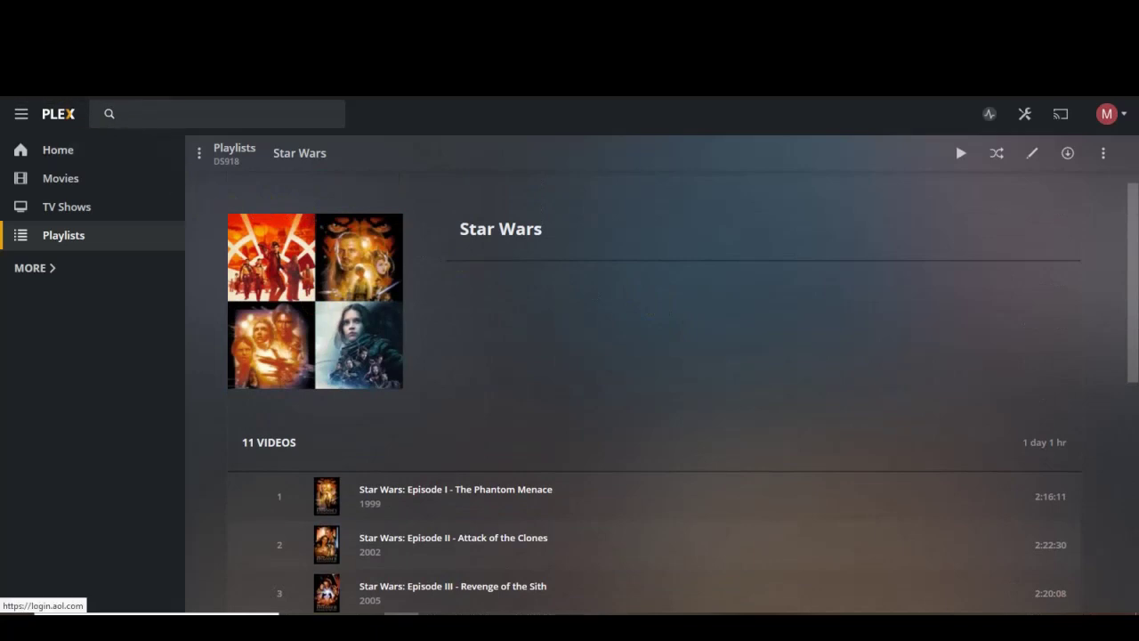
key(alt+Left)
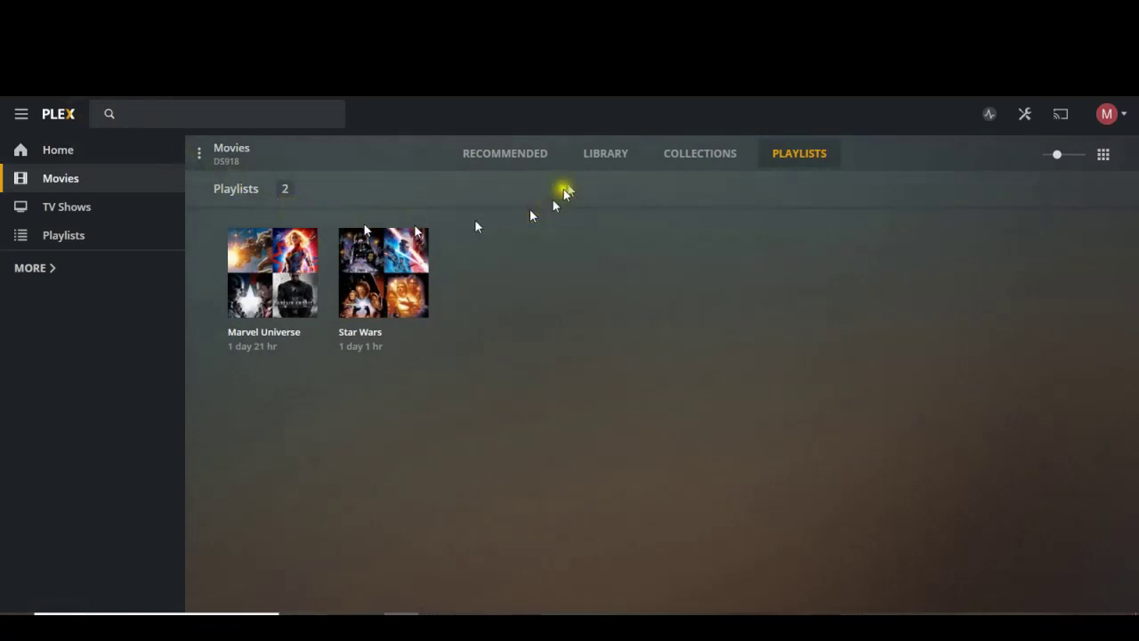
Find the Star Wars movies in the movie library and check the sort title of Star Wars: Episode I - The Phantom Menace
click(609, 155)
click(1128, 530)
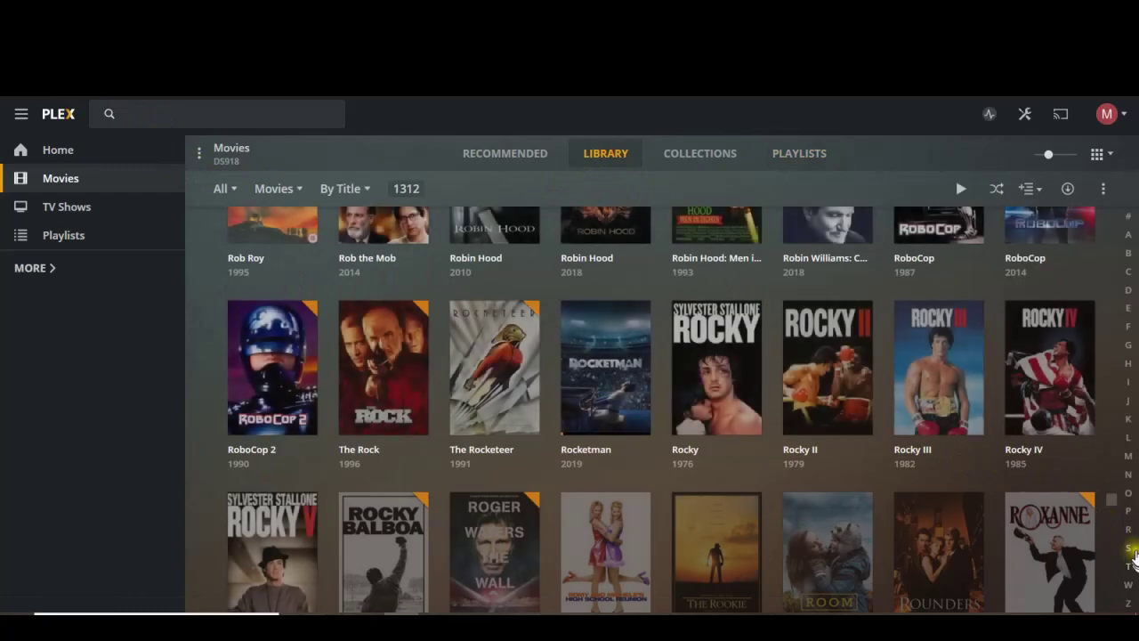
click(1128, 548)
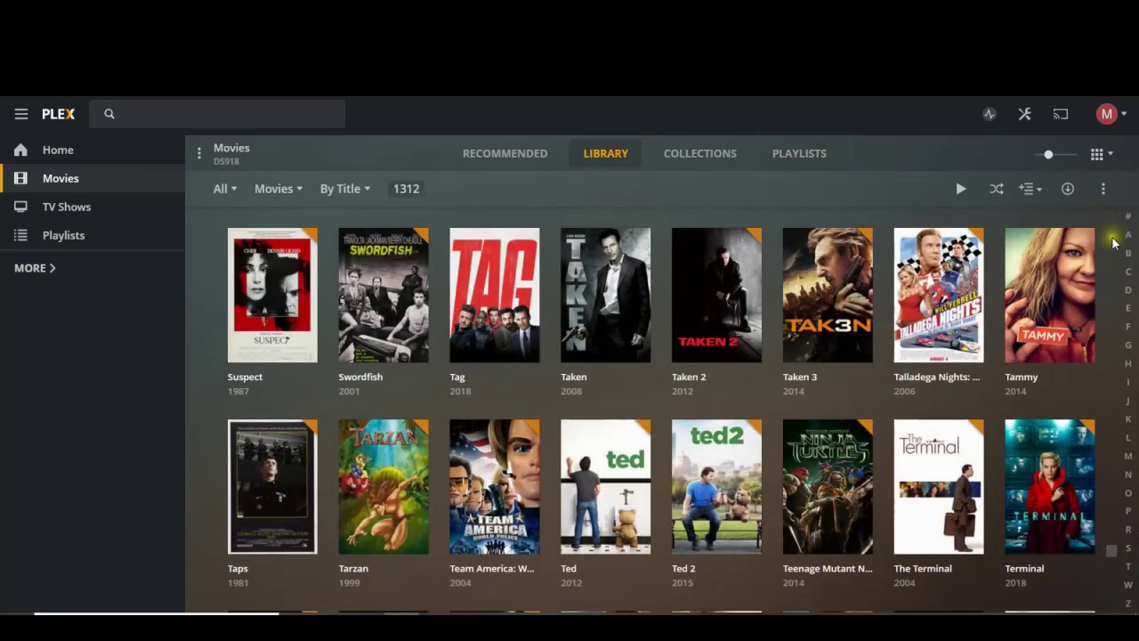
scroll(1112, 242, up, 3)
scroll(1112, 242, up, 3)
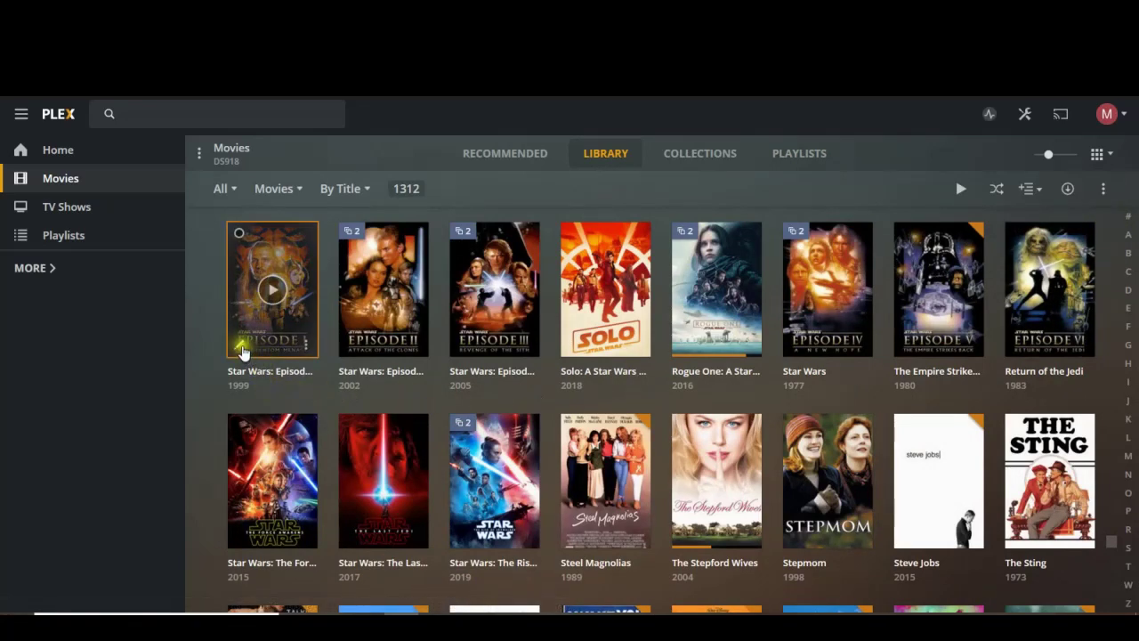
click(241, 348)
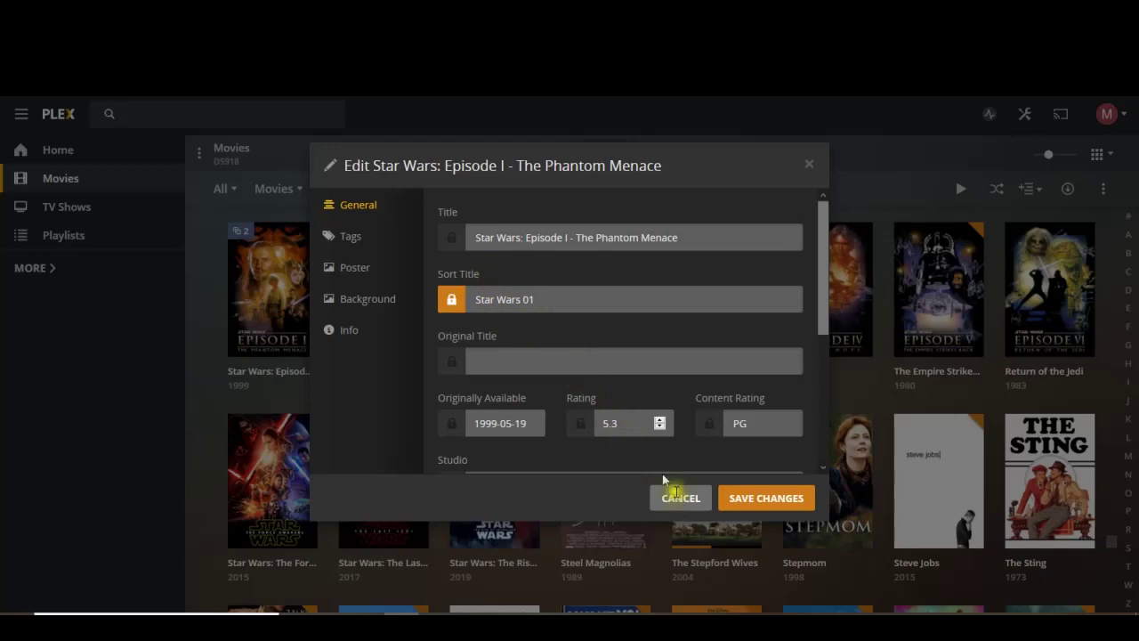
click(669, 499)
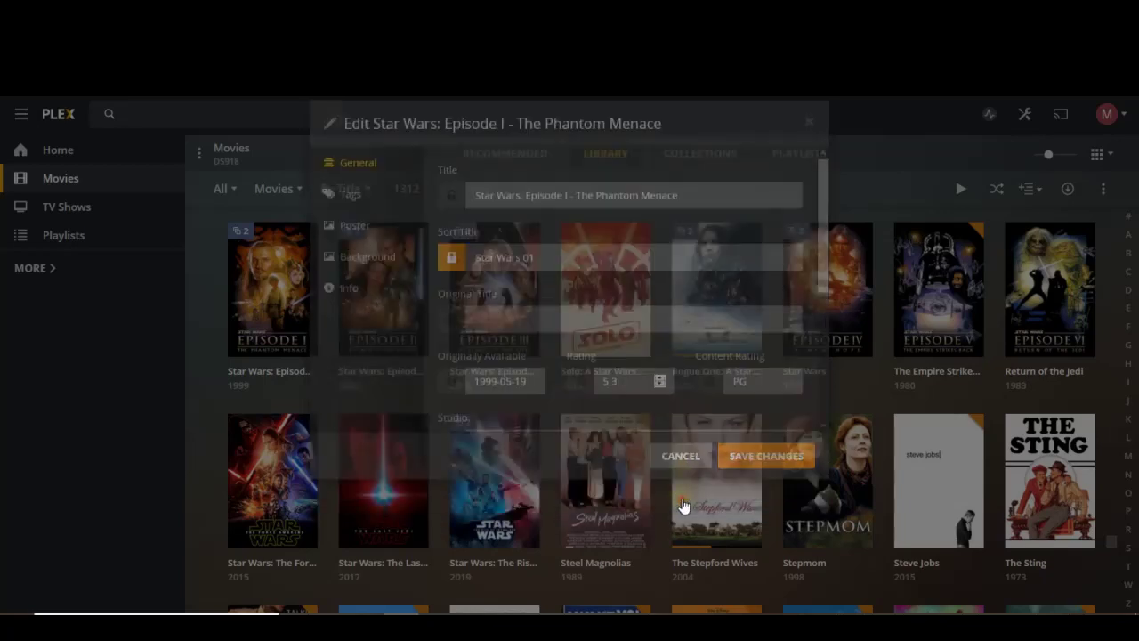
Check the sort titles of Star Wars: Episode II - Attack of the Clones and Solo: A Star Wars Story without changing them
click(350, 347)
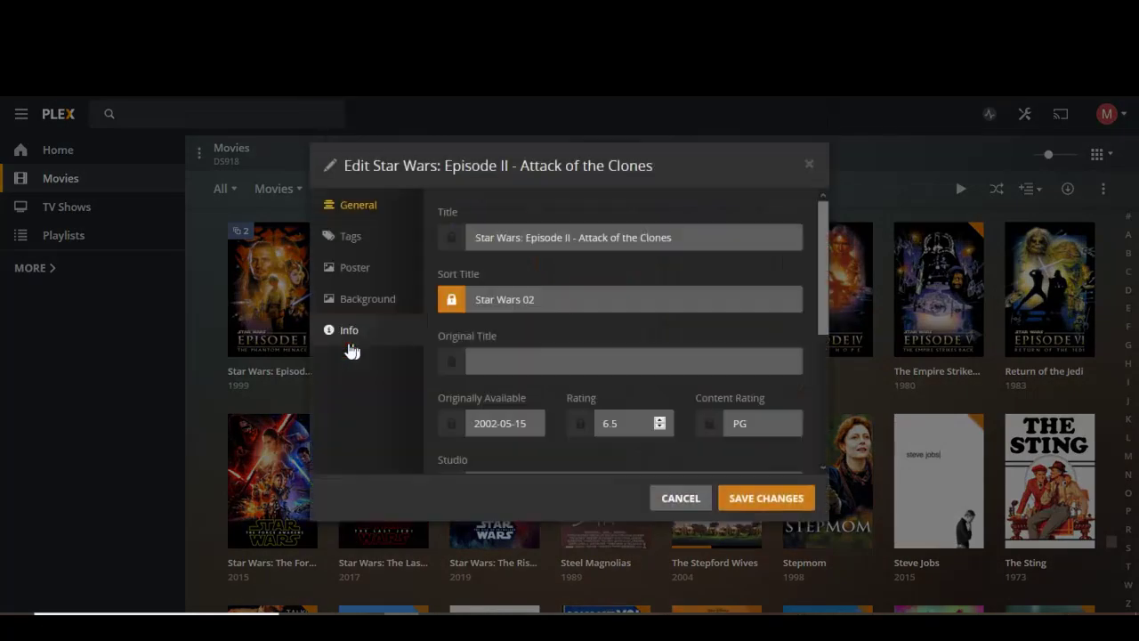
click(695, 501)
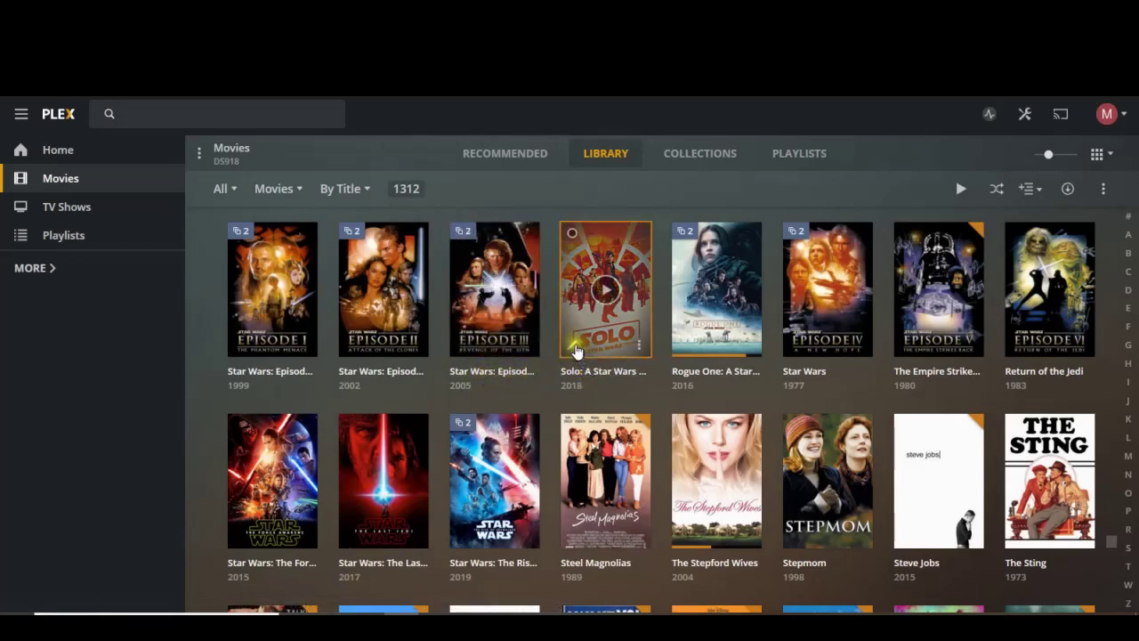
click(572, 347)
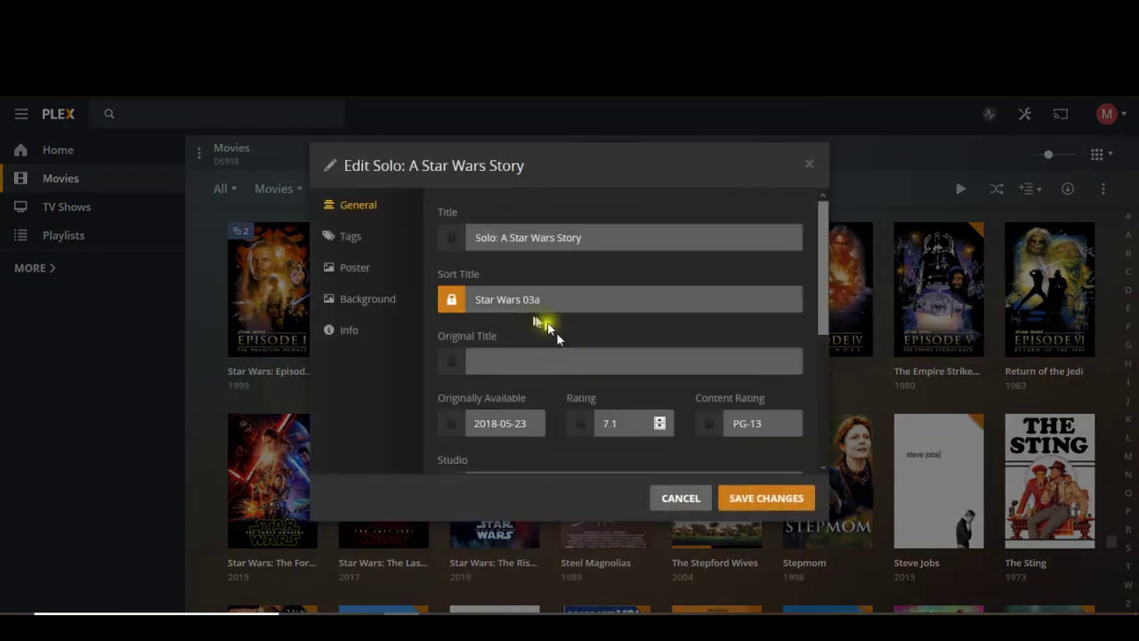
click(680, 498)
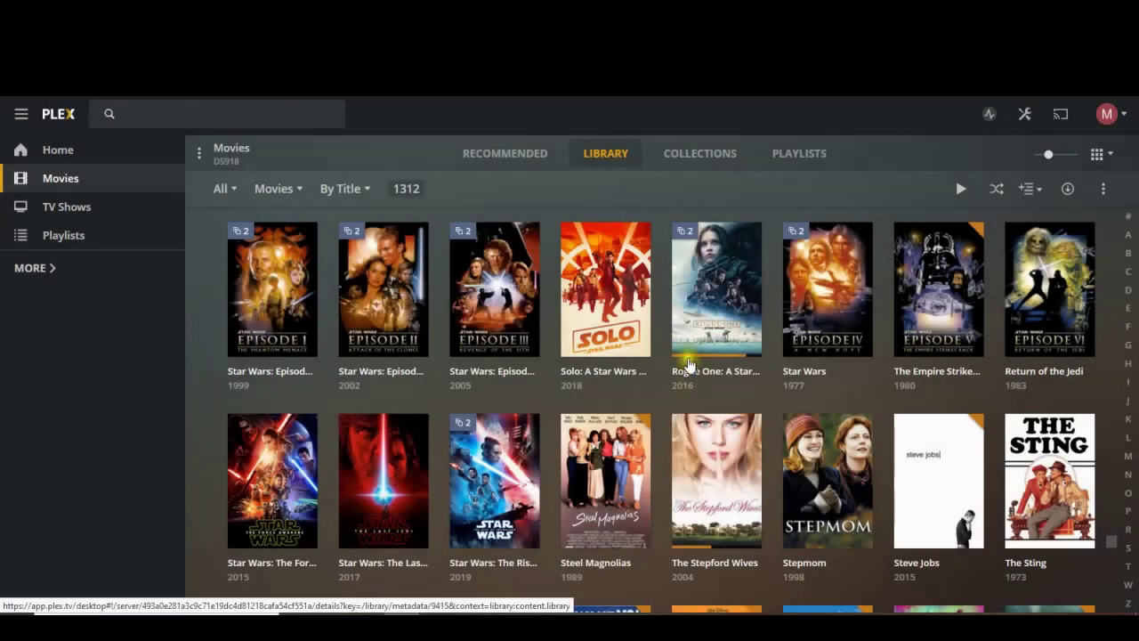
Check the sort title of Rogue One: A Star Wars Story without changing it
click(683, 347)
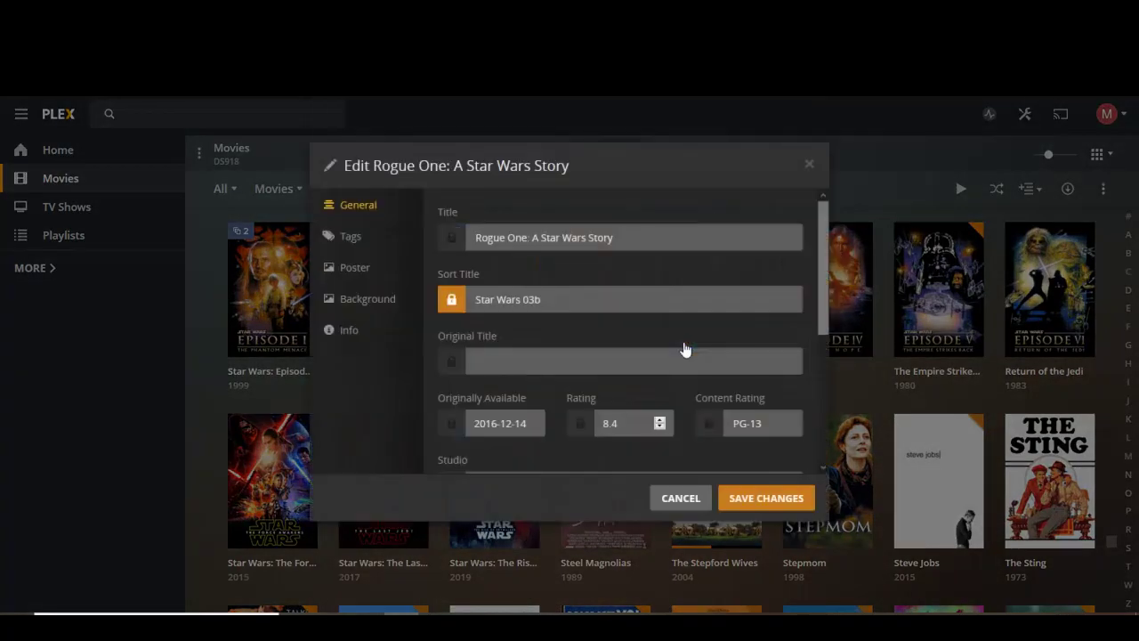
click(680, 500)
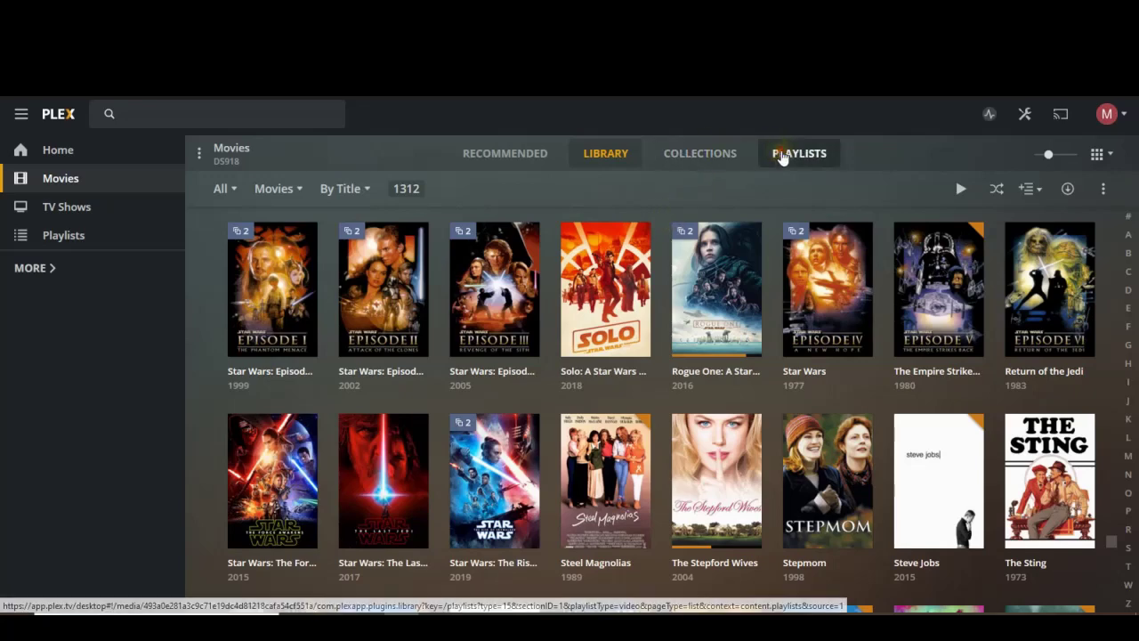
Open the Marvel Universe playlist from the movie playlists, examine the order of its videos, and return to the playlists
click(781, 157)
click(305, 249)
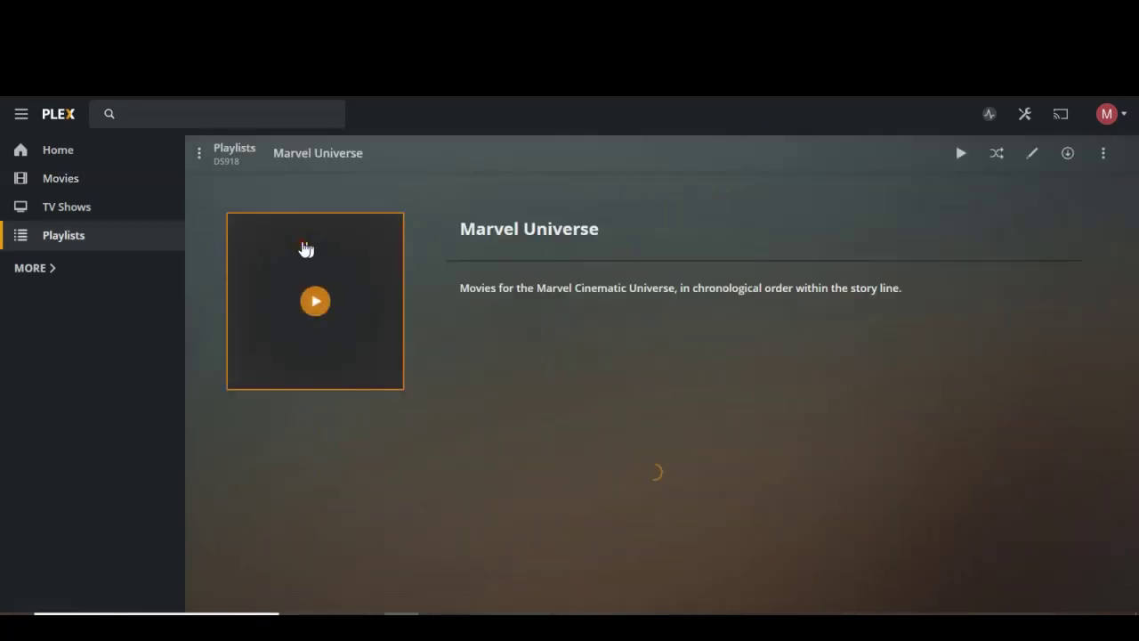
scroll(623, 325, down, 3)
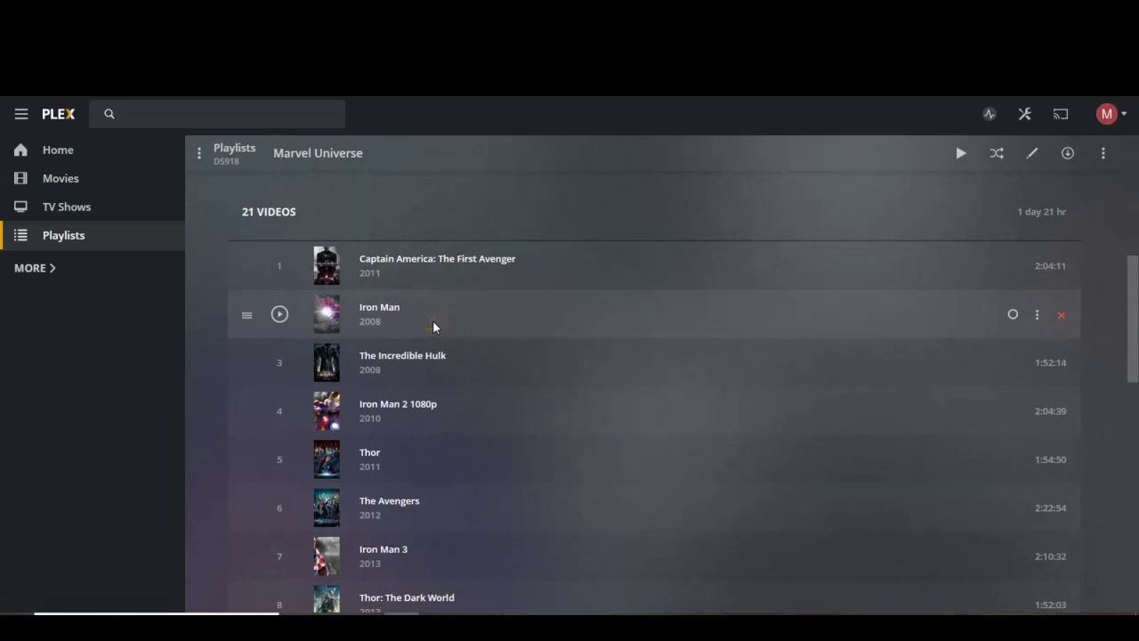
scroll(470, 280, down, 3)
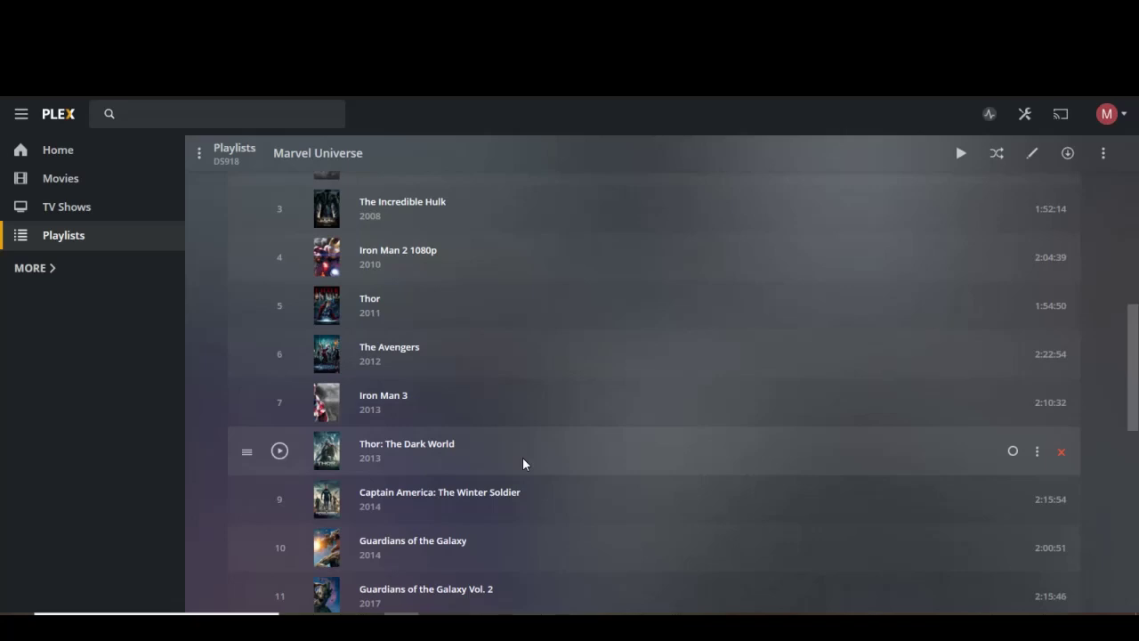
scroll(550, 284, up, 3)
scroll(574, 263, up, 3)
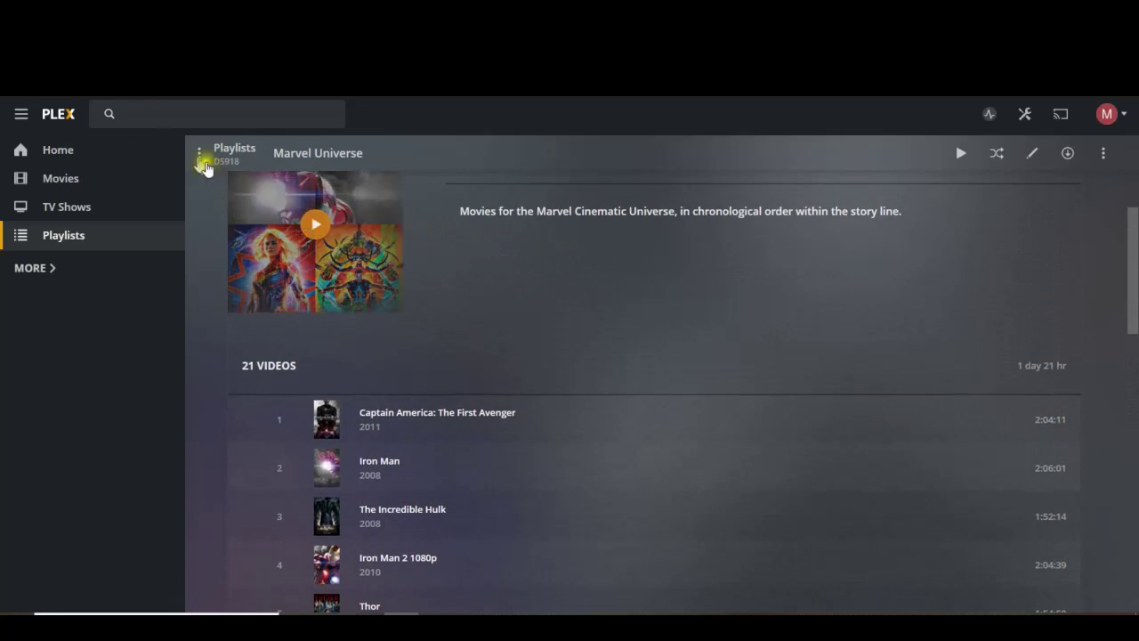
key(alt+Left)
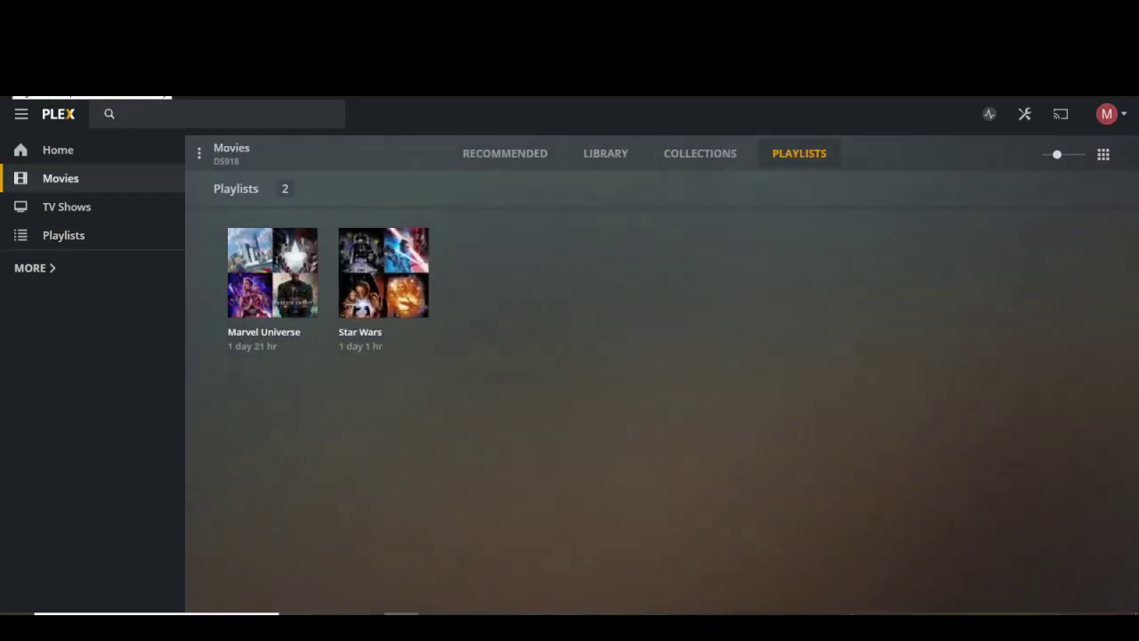
Delete the Star Wars playlist from the movie playlists
click(419, 309)
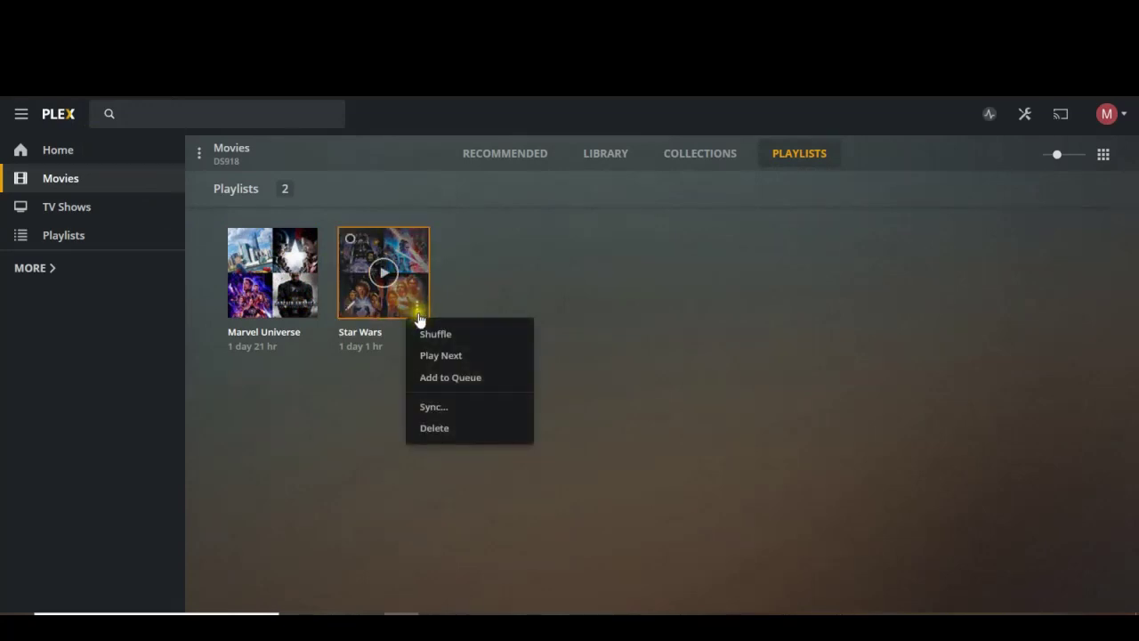
click(450, 427)
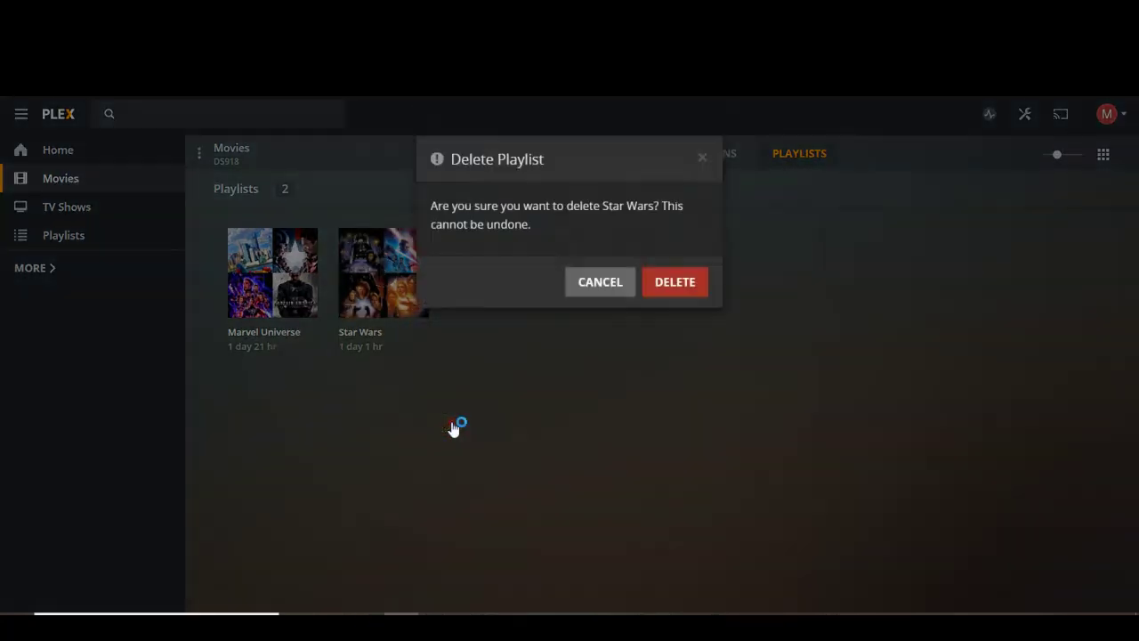
click(691, 293)
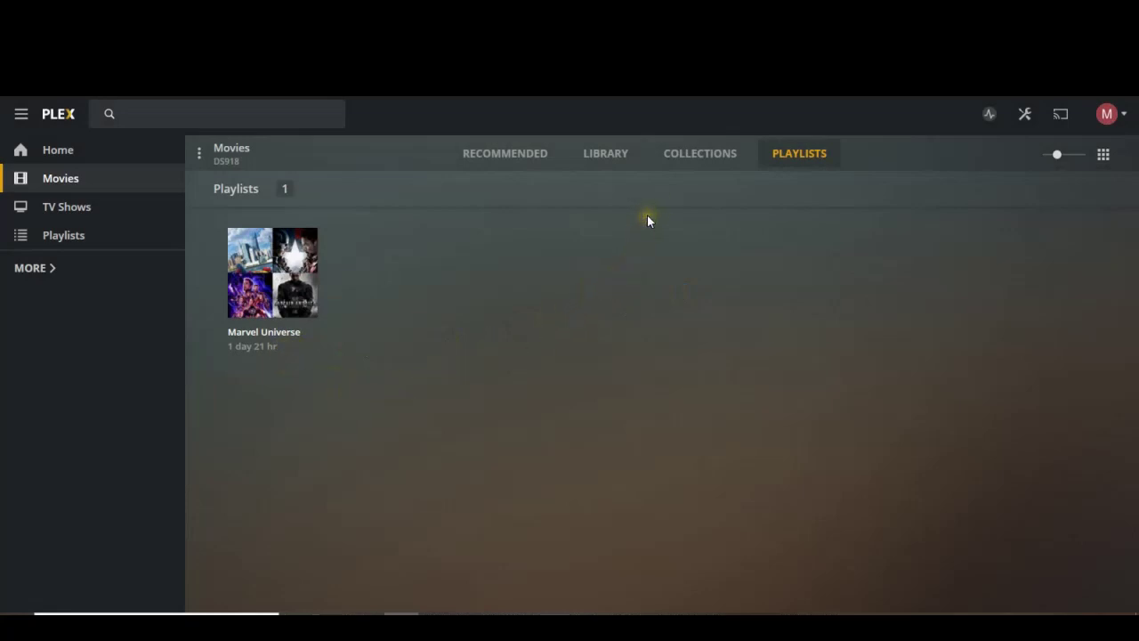
Look through the movie collections and return to the movie playlists
click(699, 157)
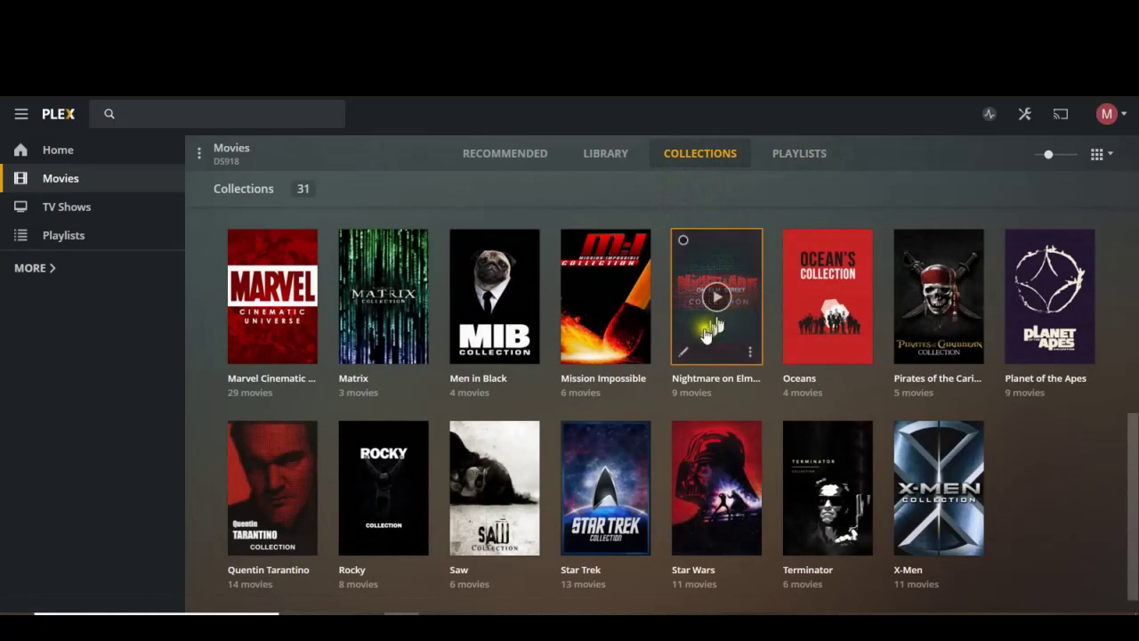
scroll(772, 280, up, 2)
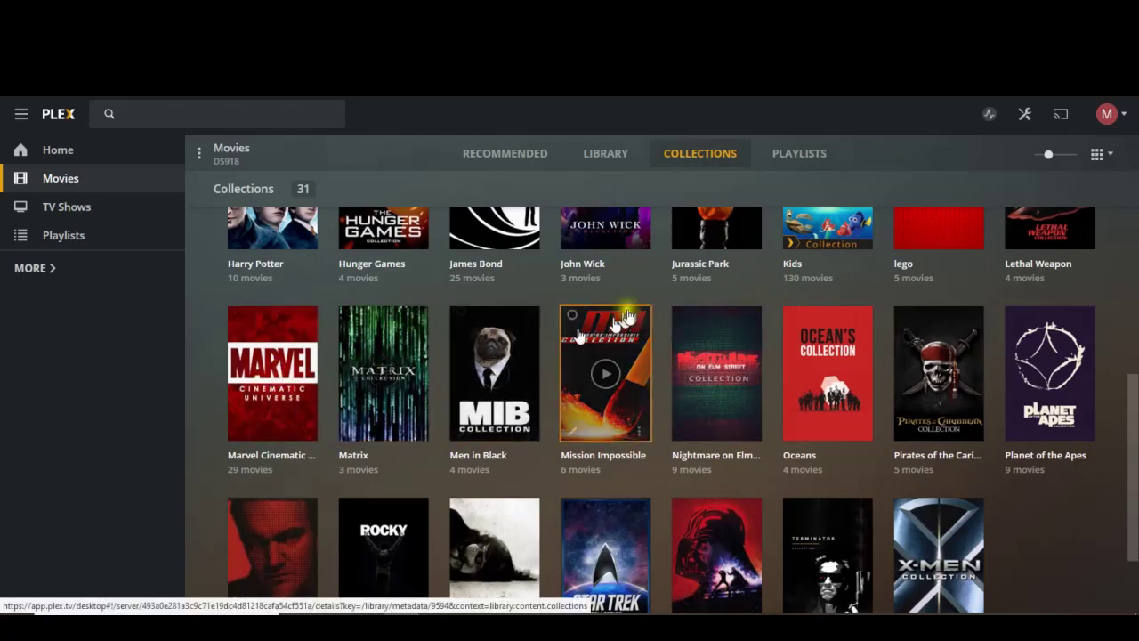
click(803, 157)
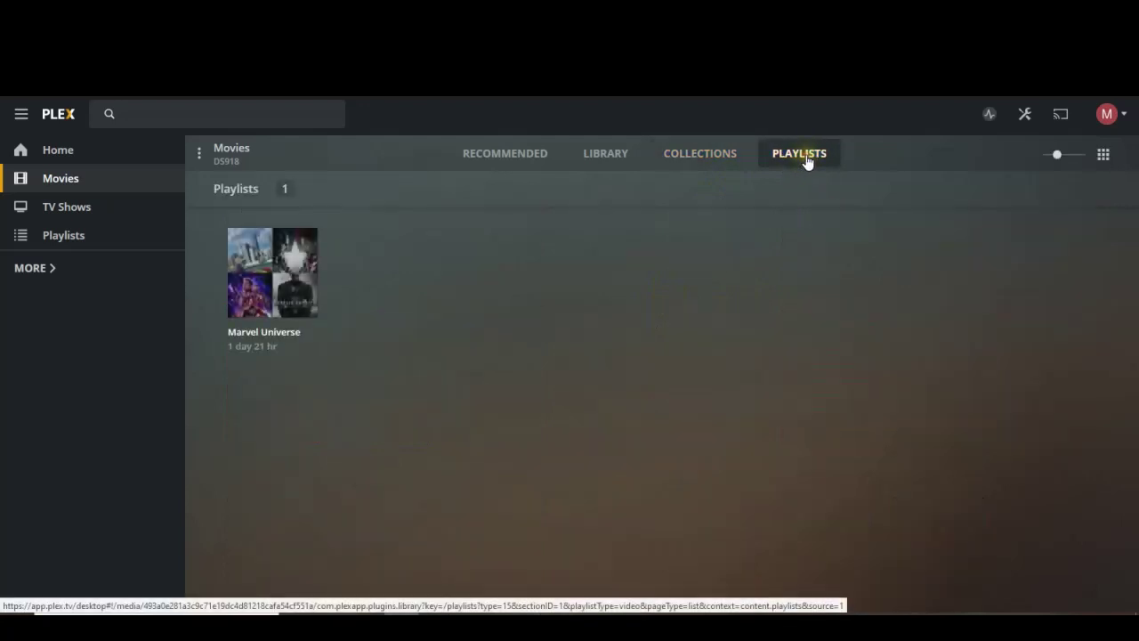
Check the collection tags of Captain America: The First Avenger from the Marvel Universe playlist, and return to the playlist
click(304, 250)
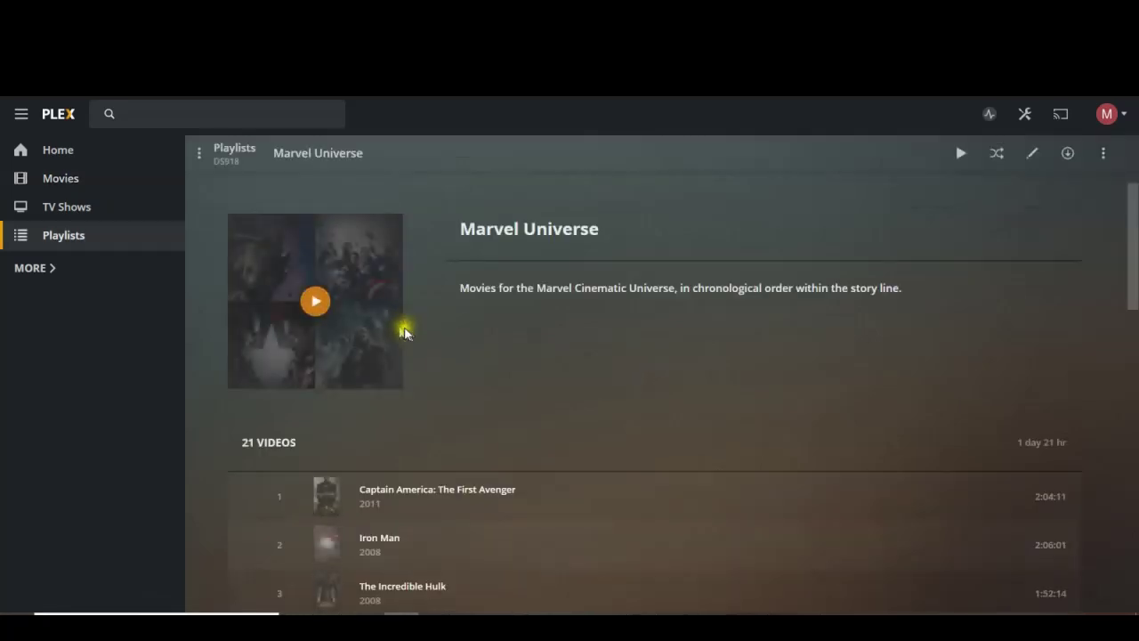
scroll(487, 362, down, 4)
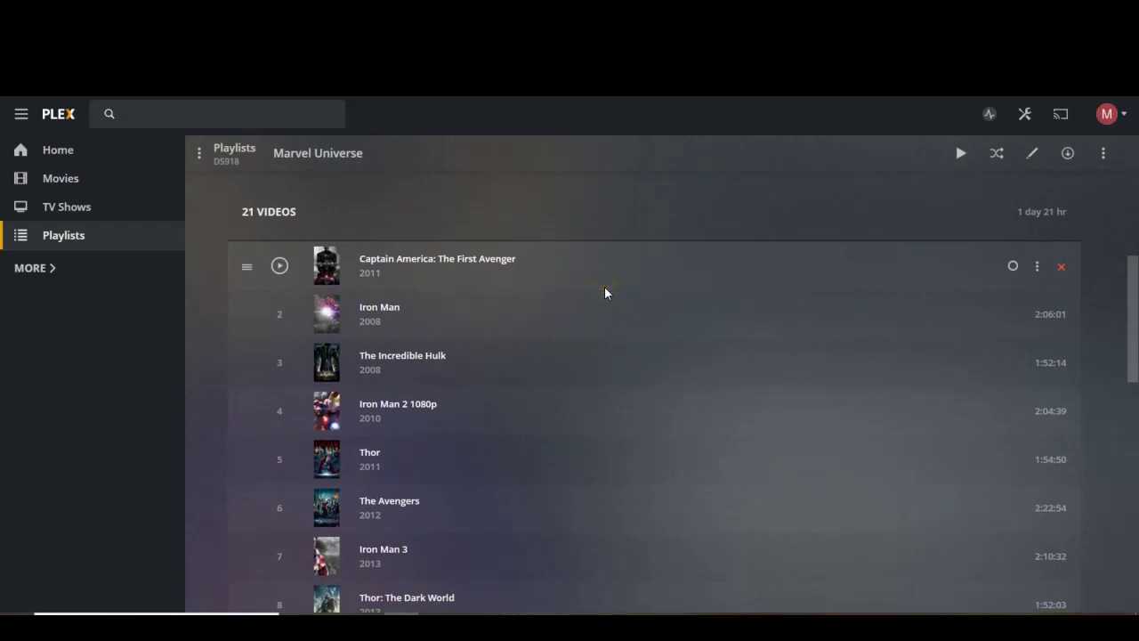
click(476, 259)
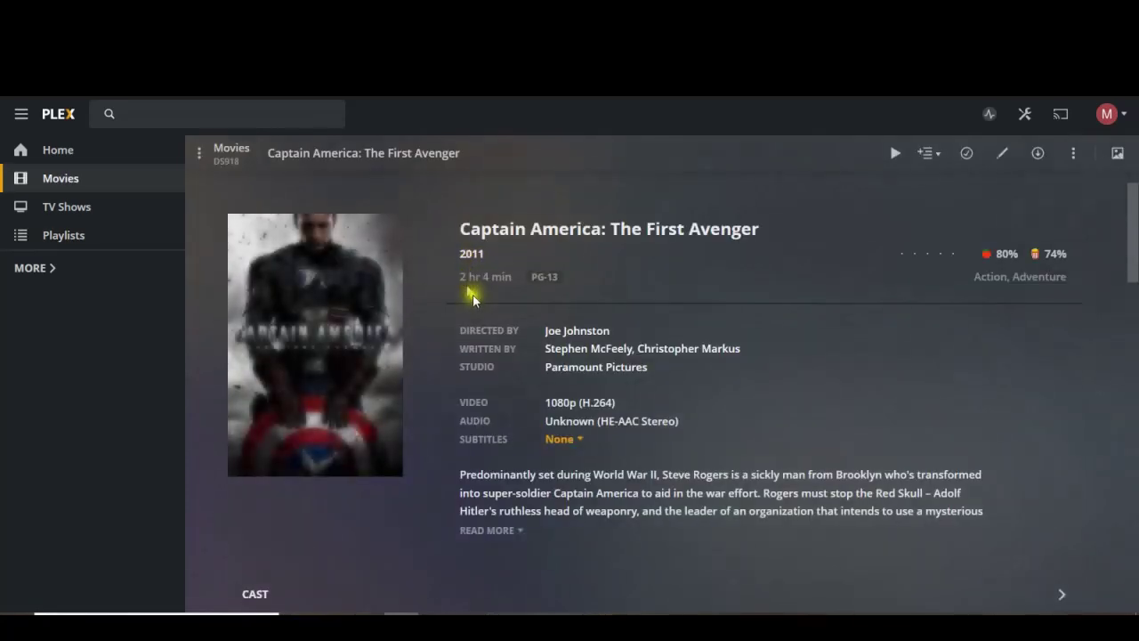
click(1003, 155)
click(382, 250)
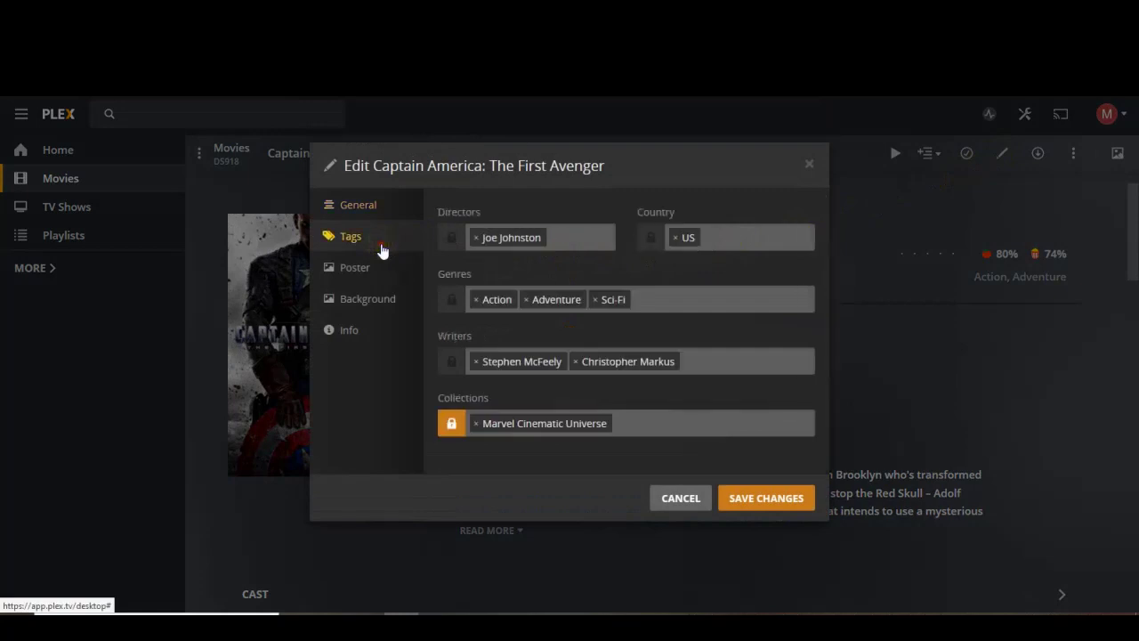
click(679, 503)
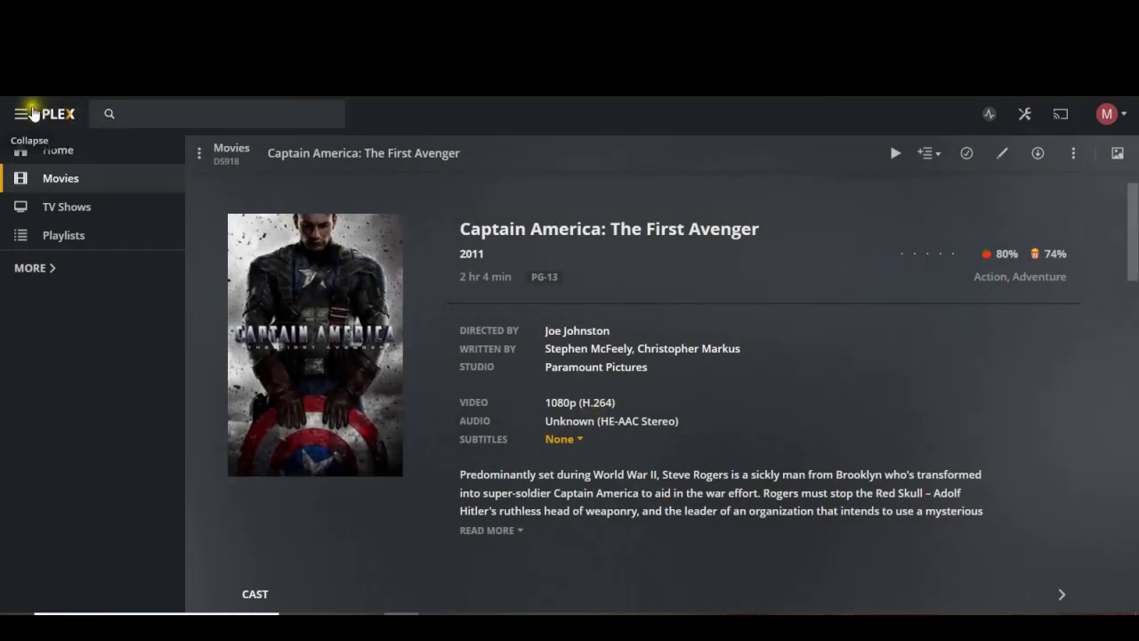
click(63, 235)
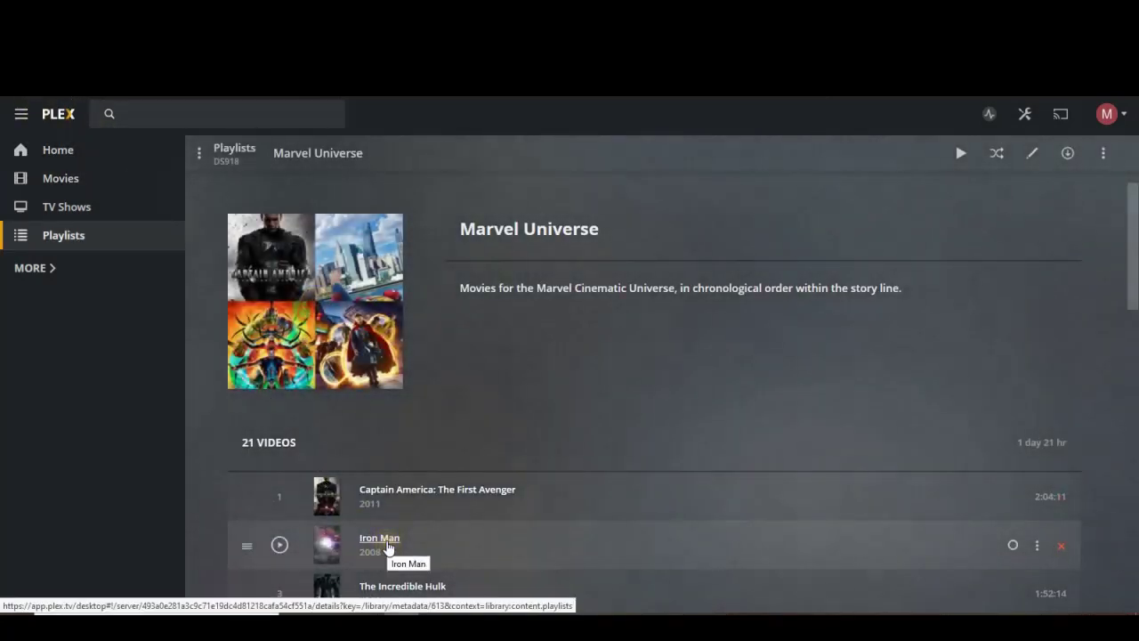
Check Iron Man's title and sort title from the Marvel Universe playlist without changing them, and return to the playlist
click(379, 538)
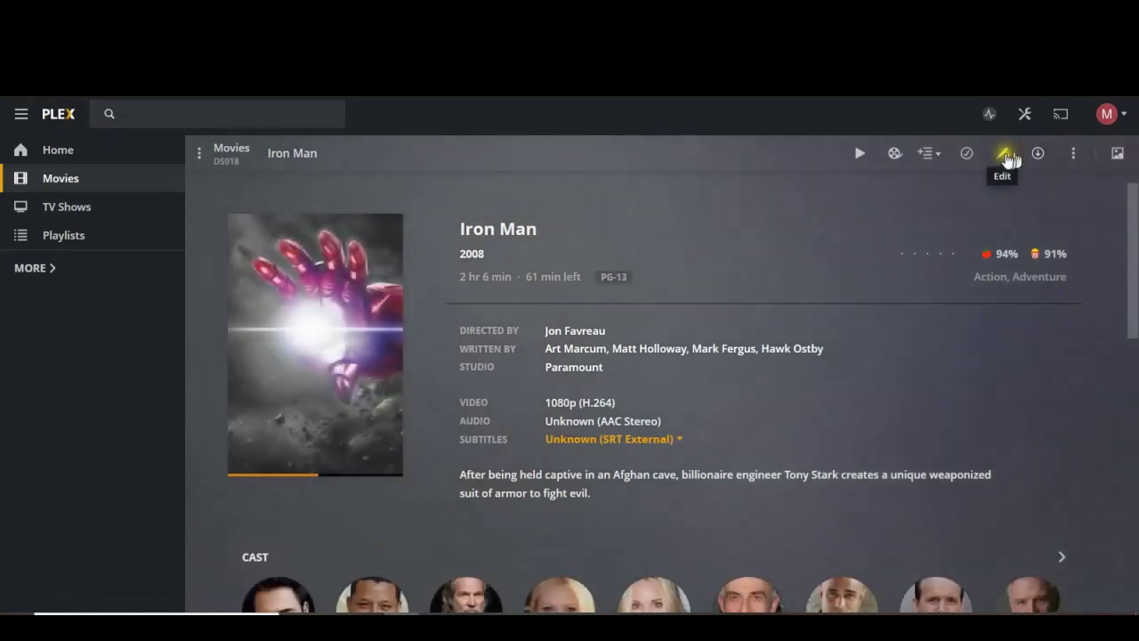
click(1002, 153)
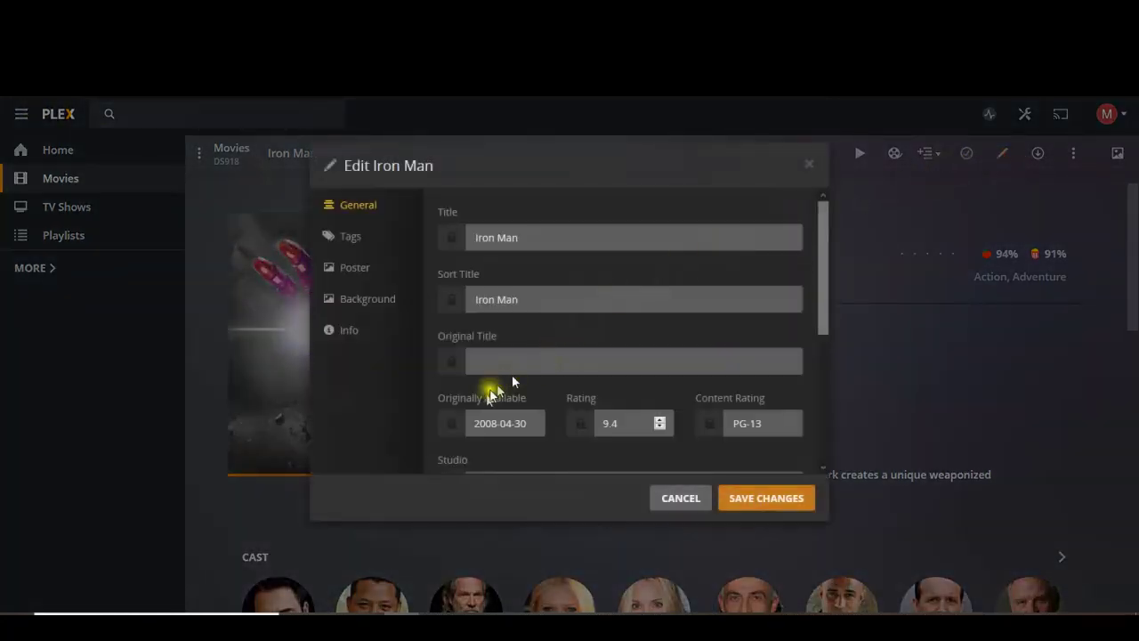
click(663, 480)
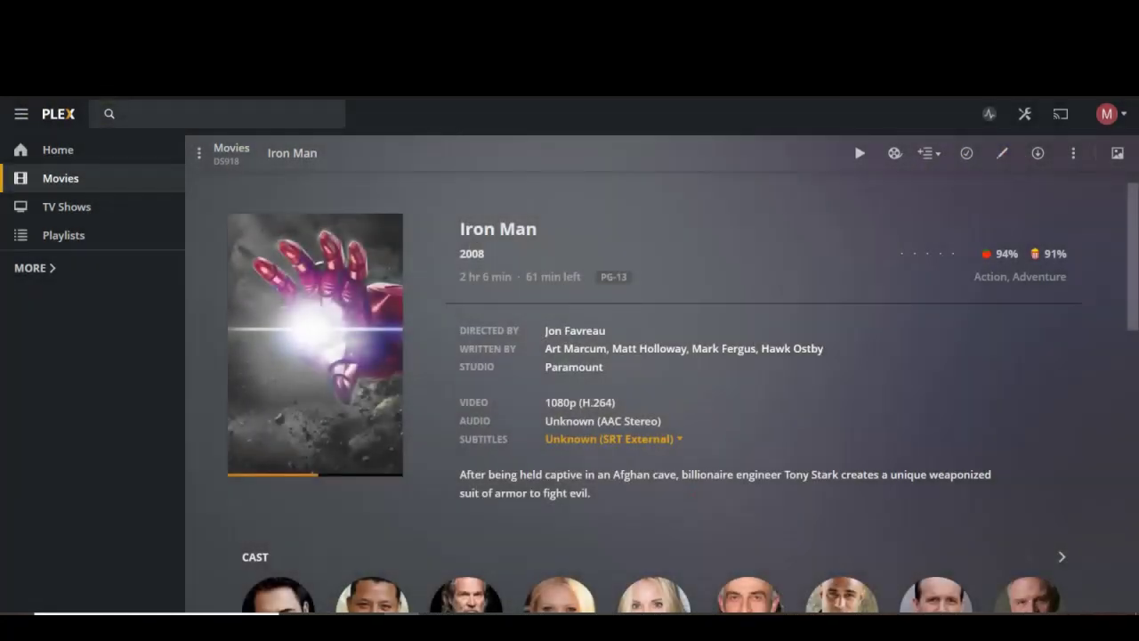
click(18, 61)
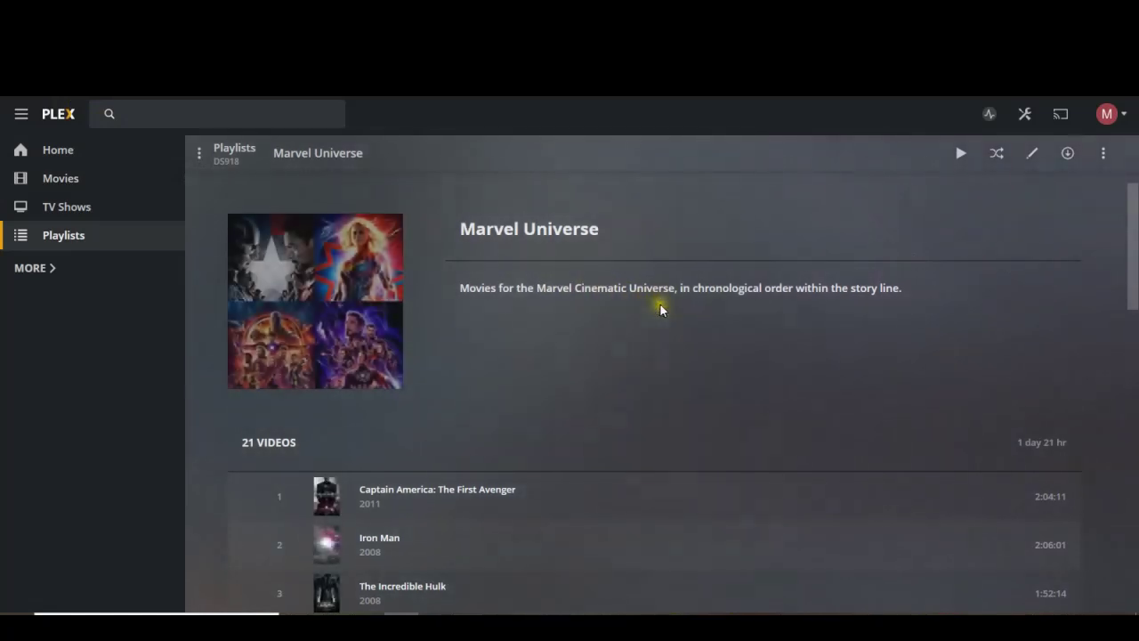
Select the first four movies in the Marvel Universe playlist, look over the selection options, and clear the selection
scroll(649, 323, down, 2)
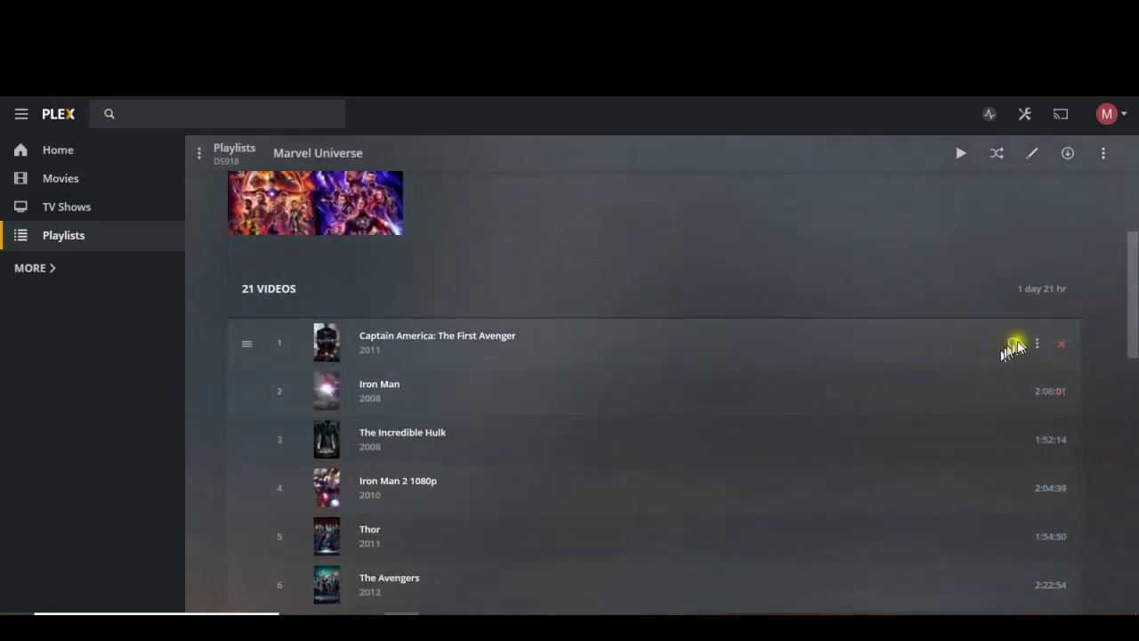
click(1012, 343)
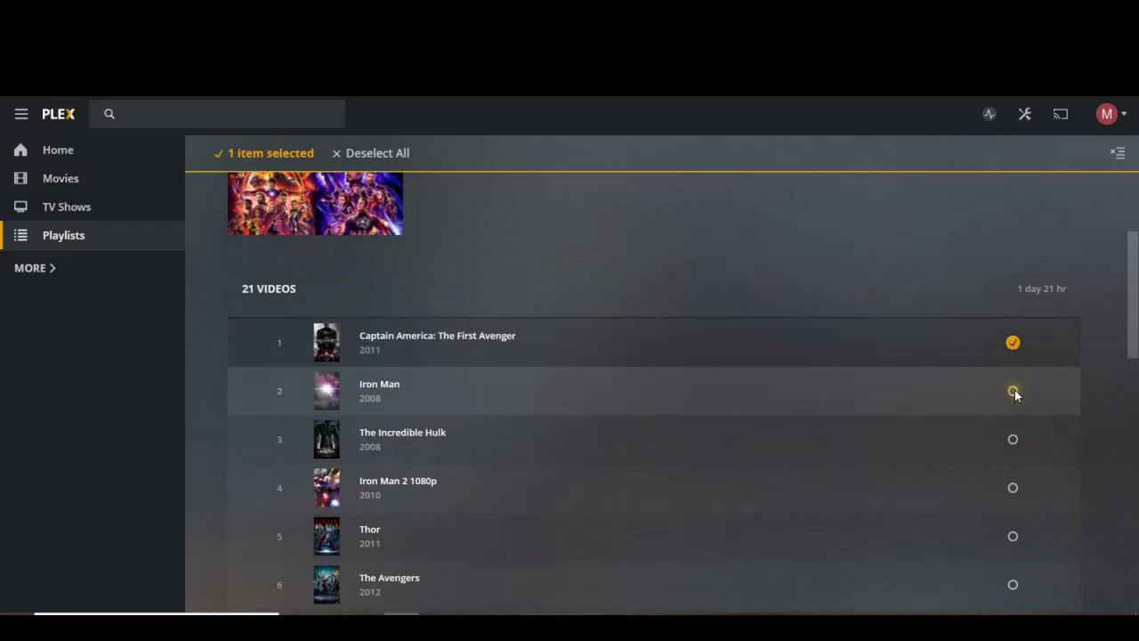
click(1013, 391)
click(1013, 439)
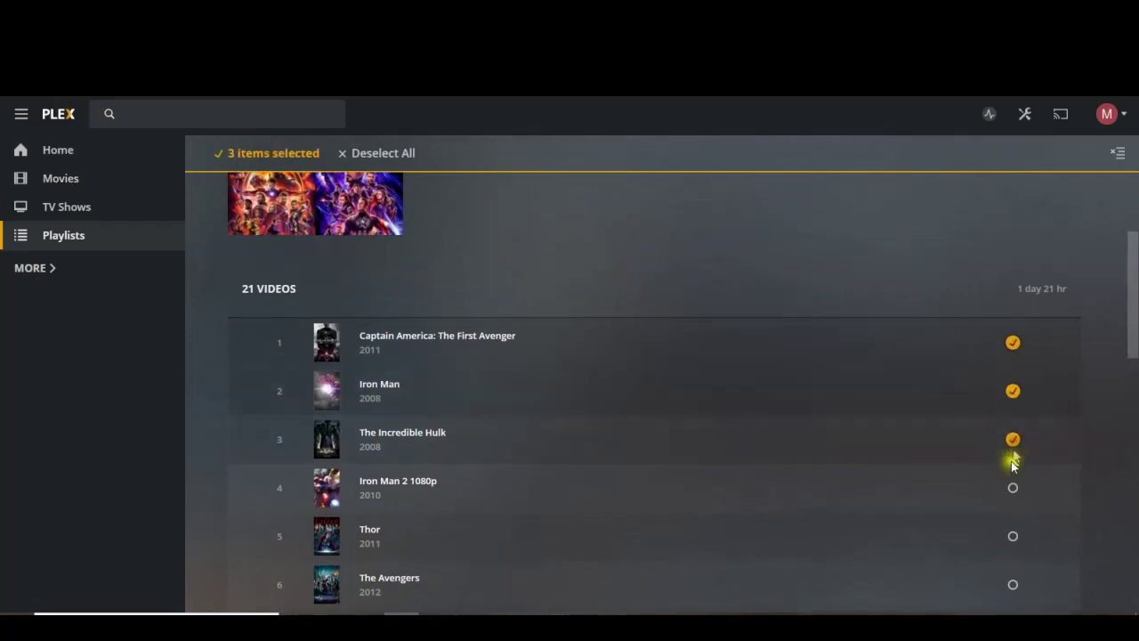
click(1012, 488)
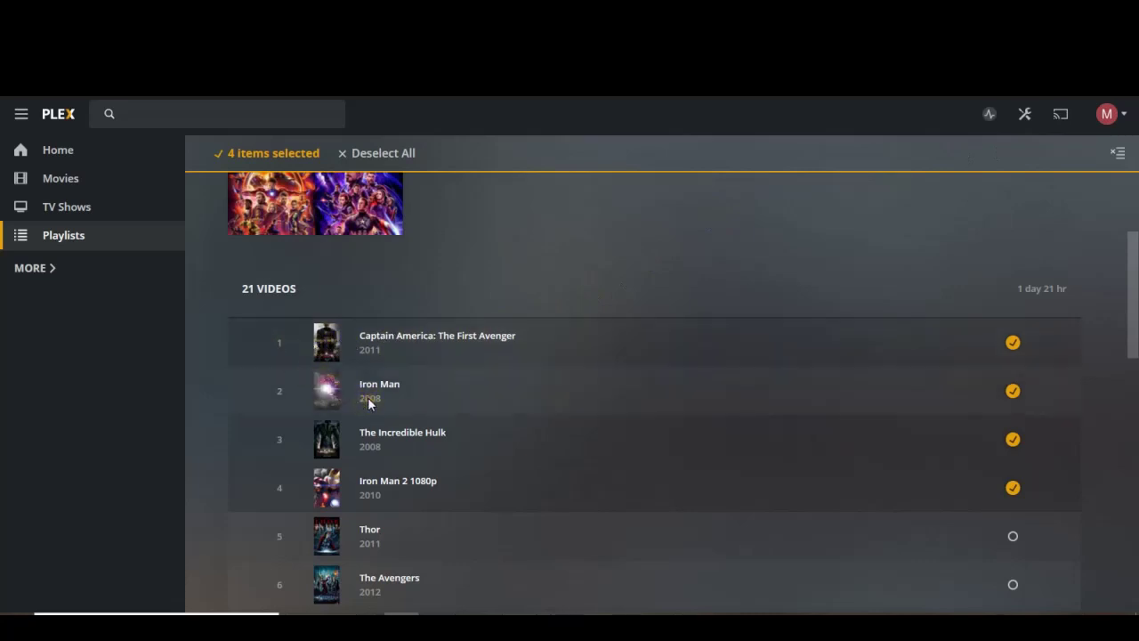
scroll(555, 256, up, 3)
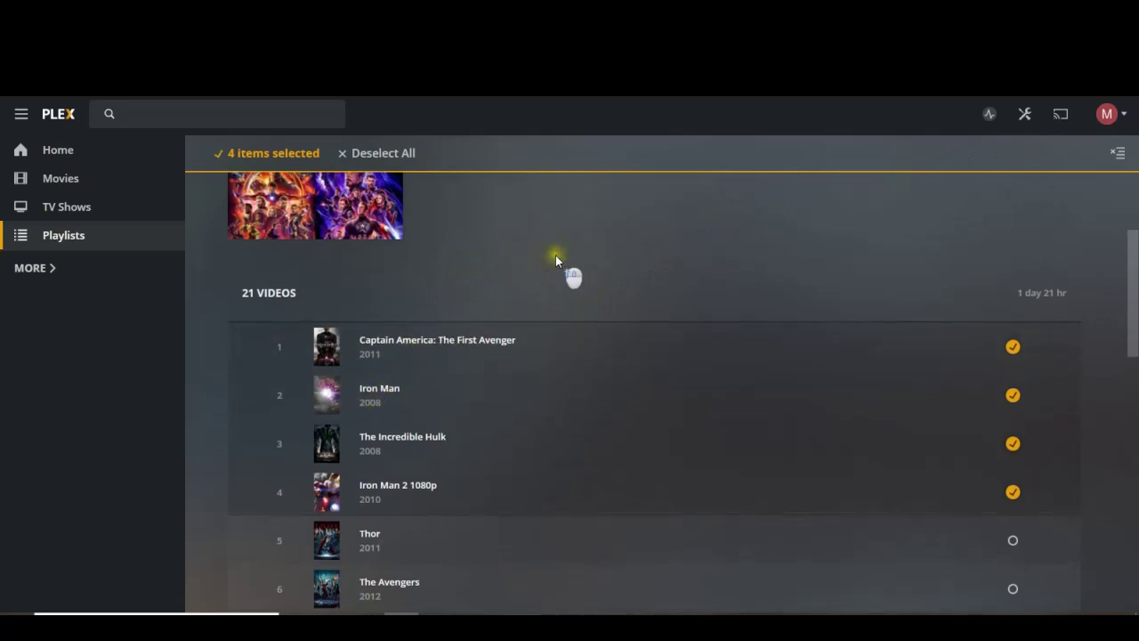
scroll(574, 260, down, 5)
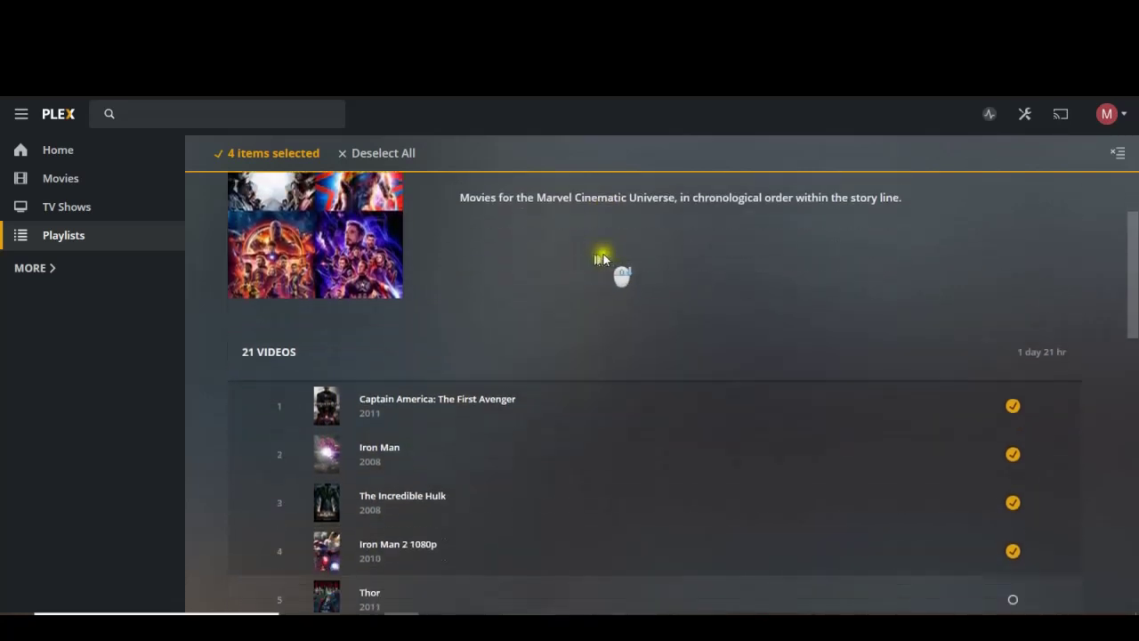
scroll(597, 258, up, 5)
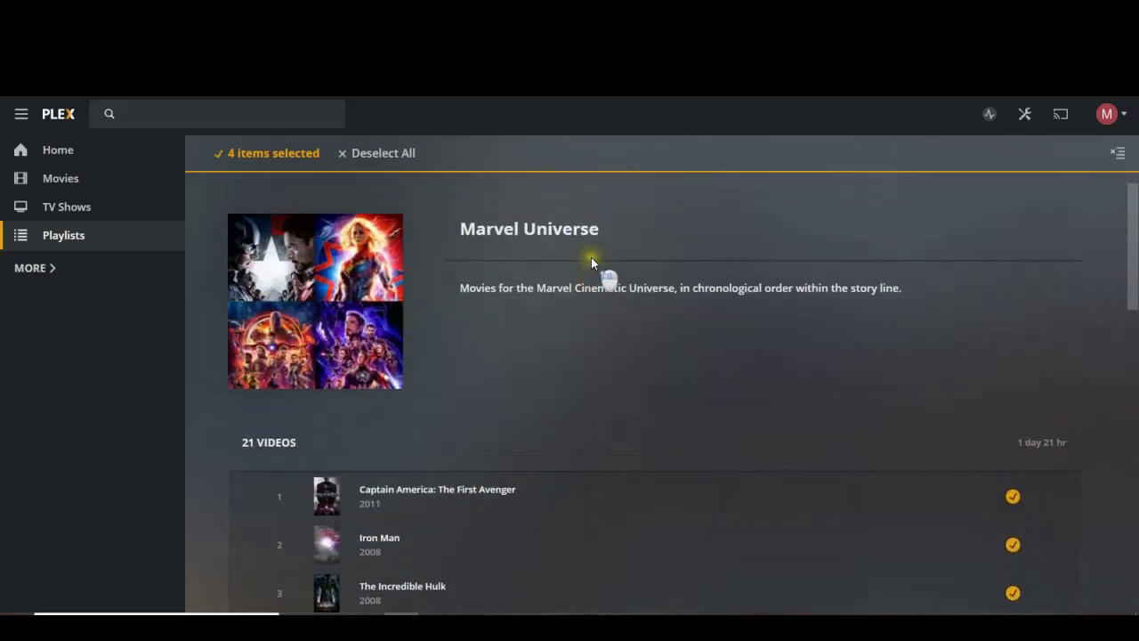
click(367, 155)
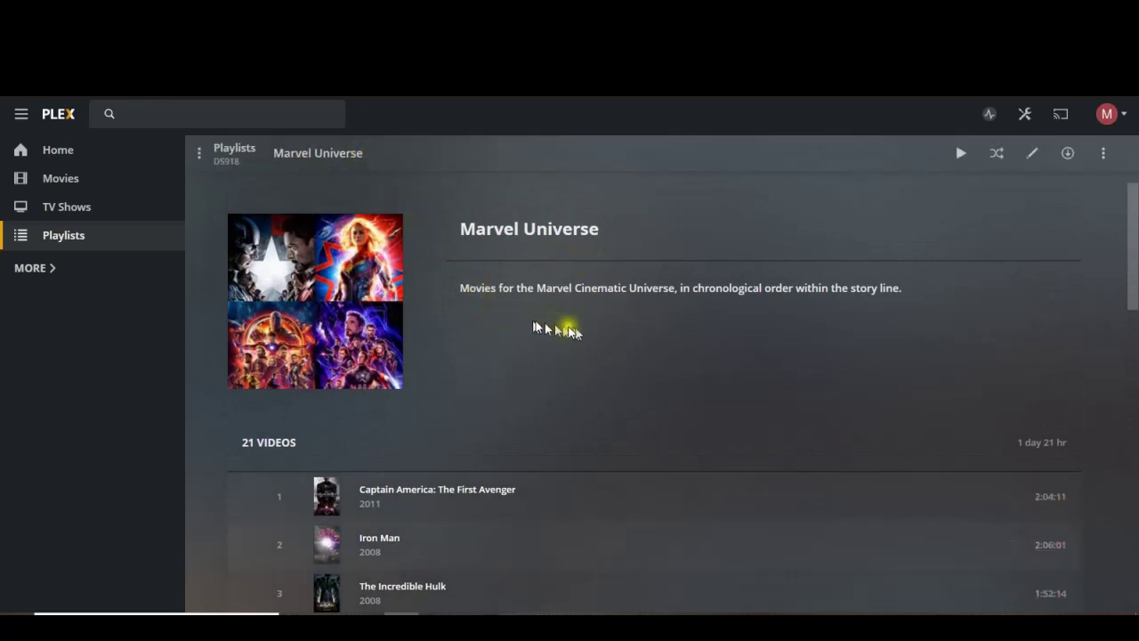
Examine the order of the movies further down the Marvel Universe playlist
scroll(591, 331, down, 2)
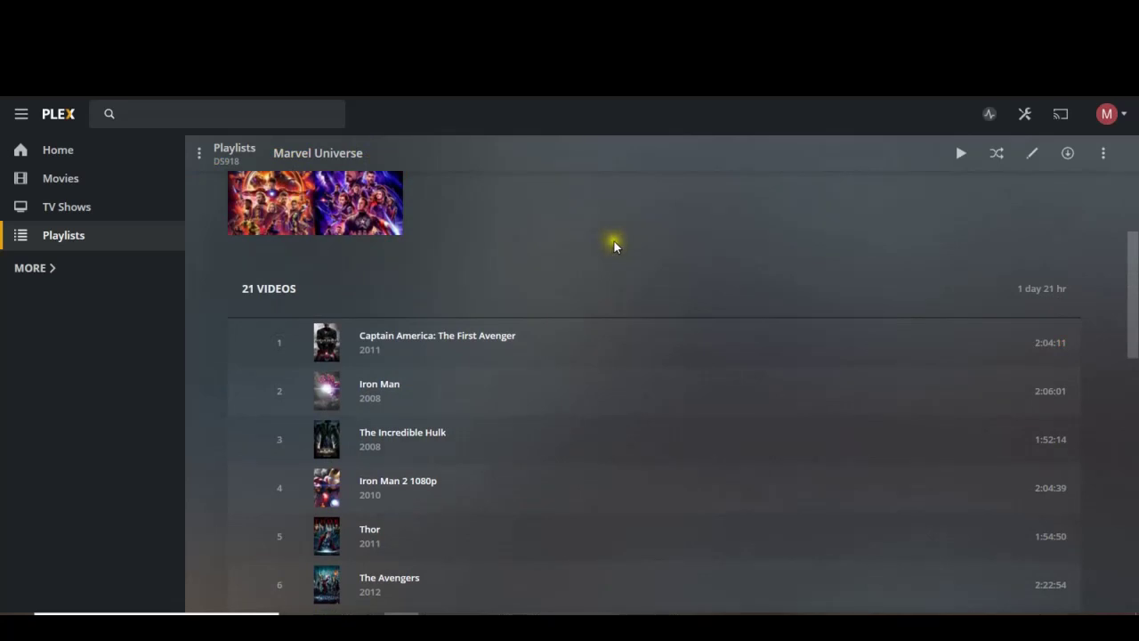
scroll(614, 239, down, 1)
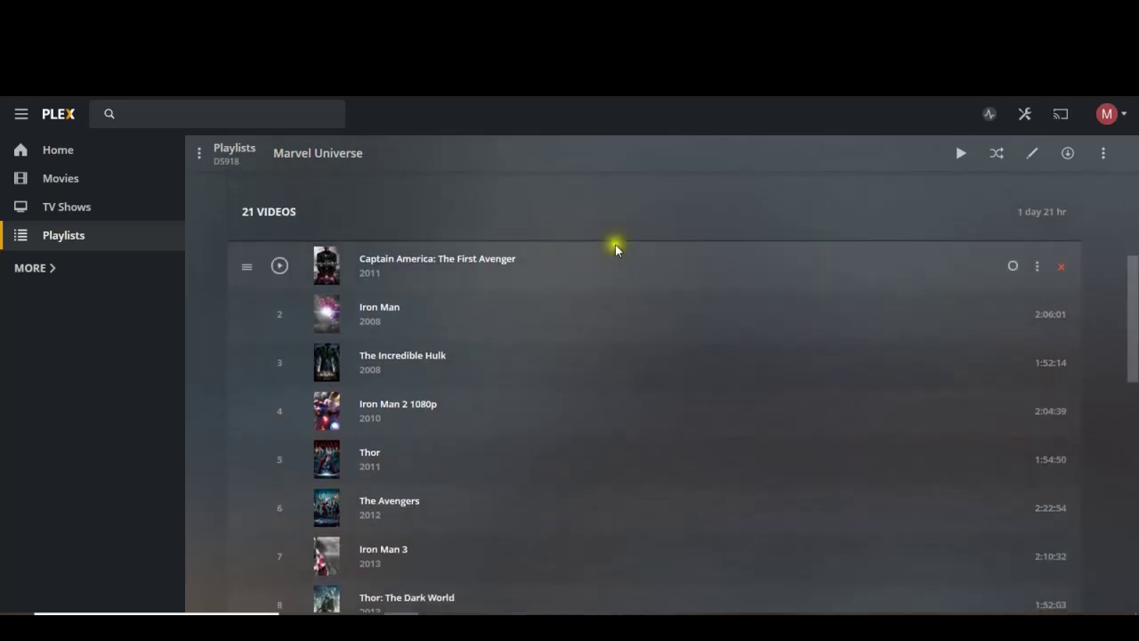
scroll(612, 294, down, 2)
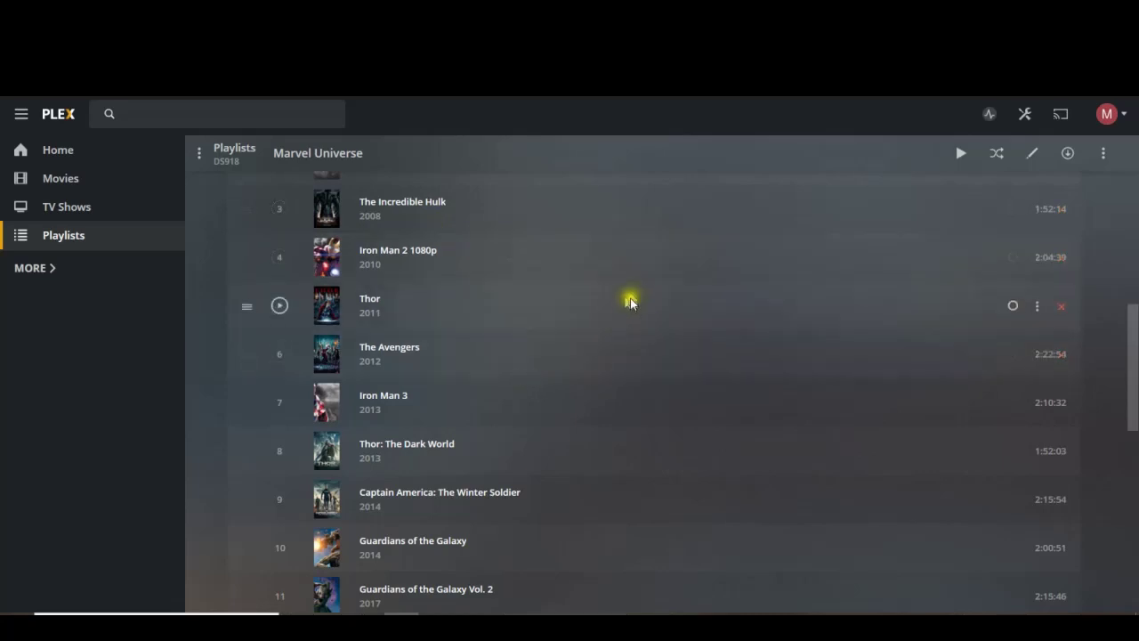
scroll(623, 302, down, 3)
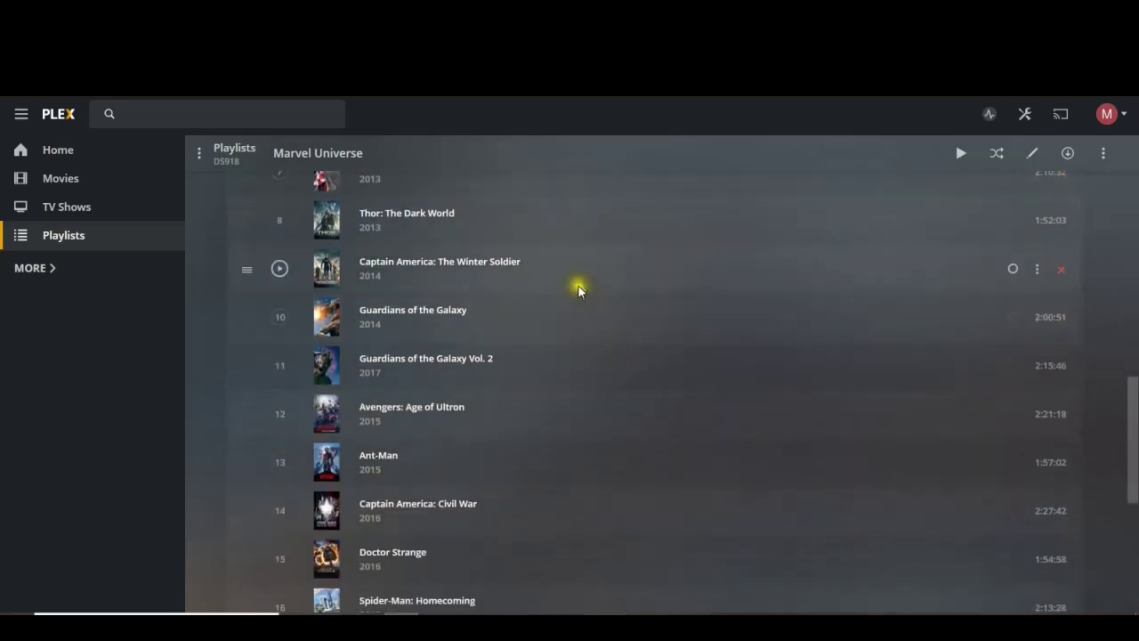
Show the whole Movies library, start a custom filter on it, and look over the available filter fields, keeping Title
scroll(590, 277, up, 3)
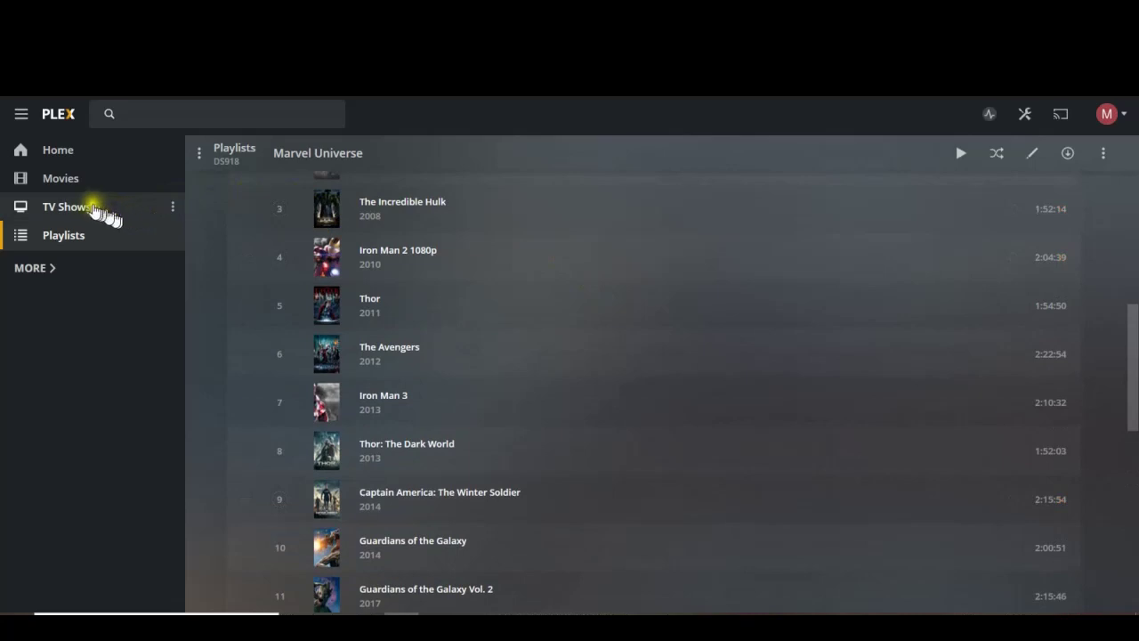
click(67, 182)
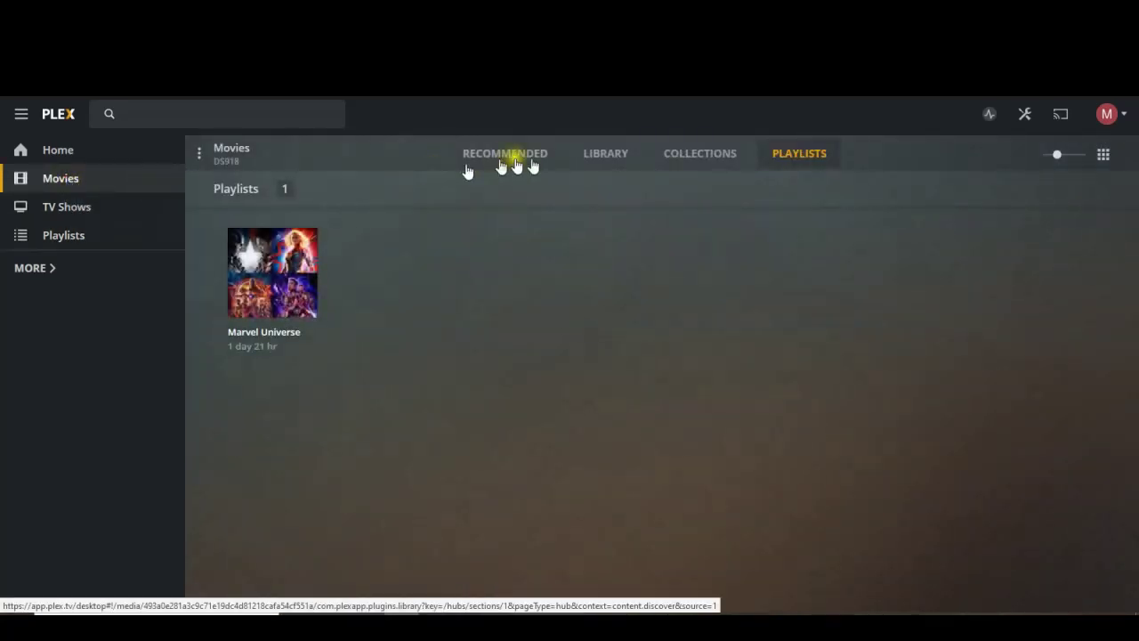
click(612, 156)
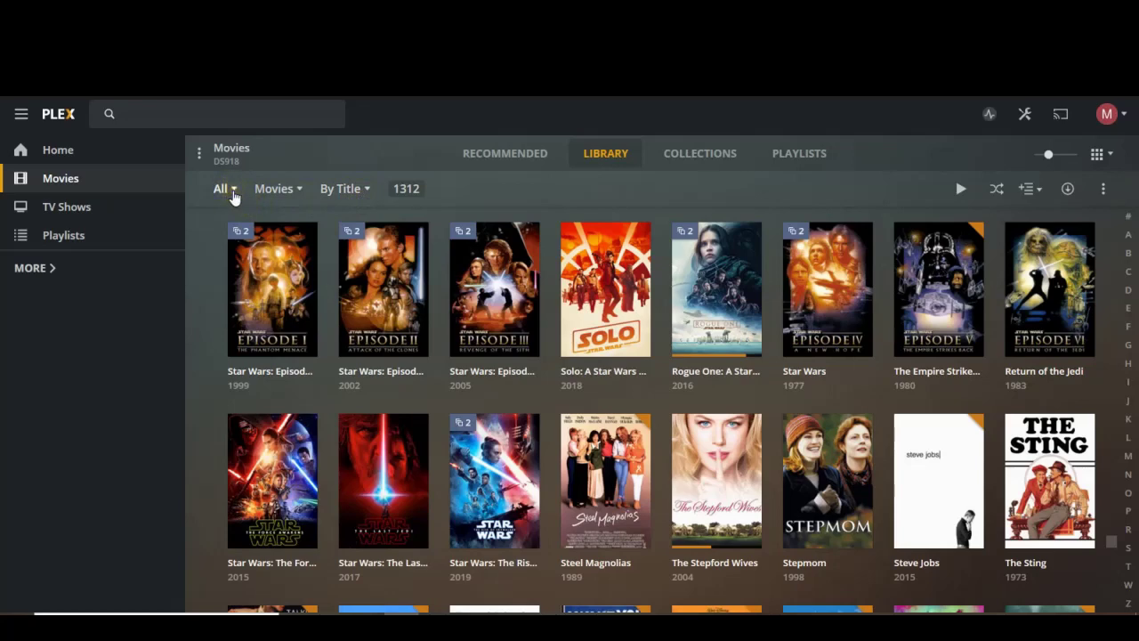
click(233, 195)
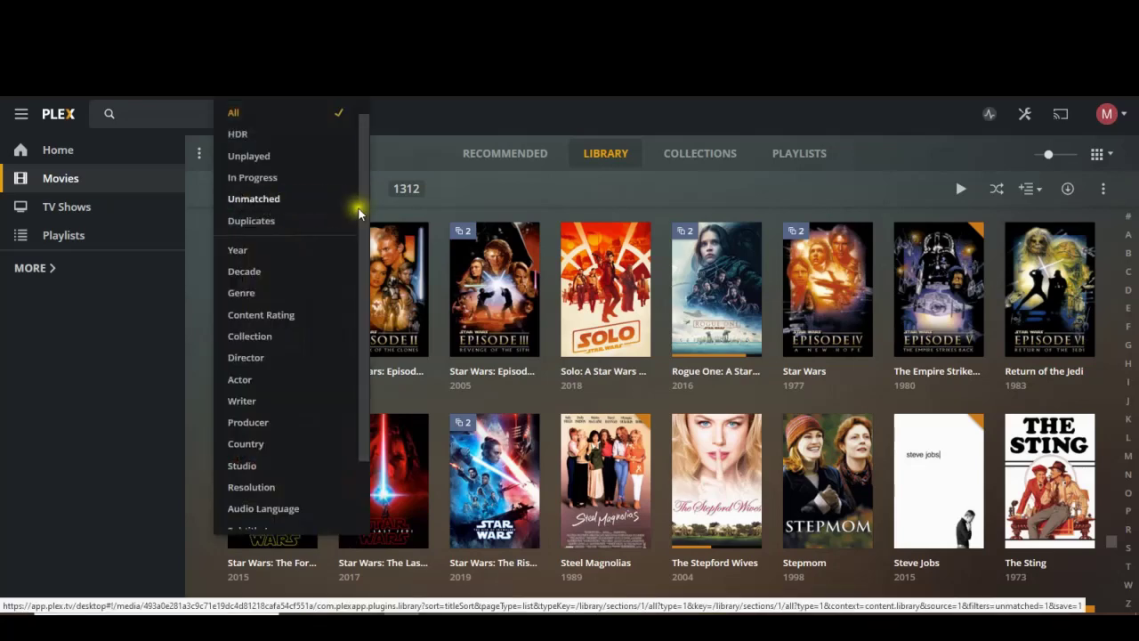
scroll(362, 217, down, 2)
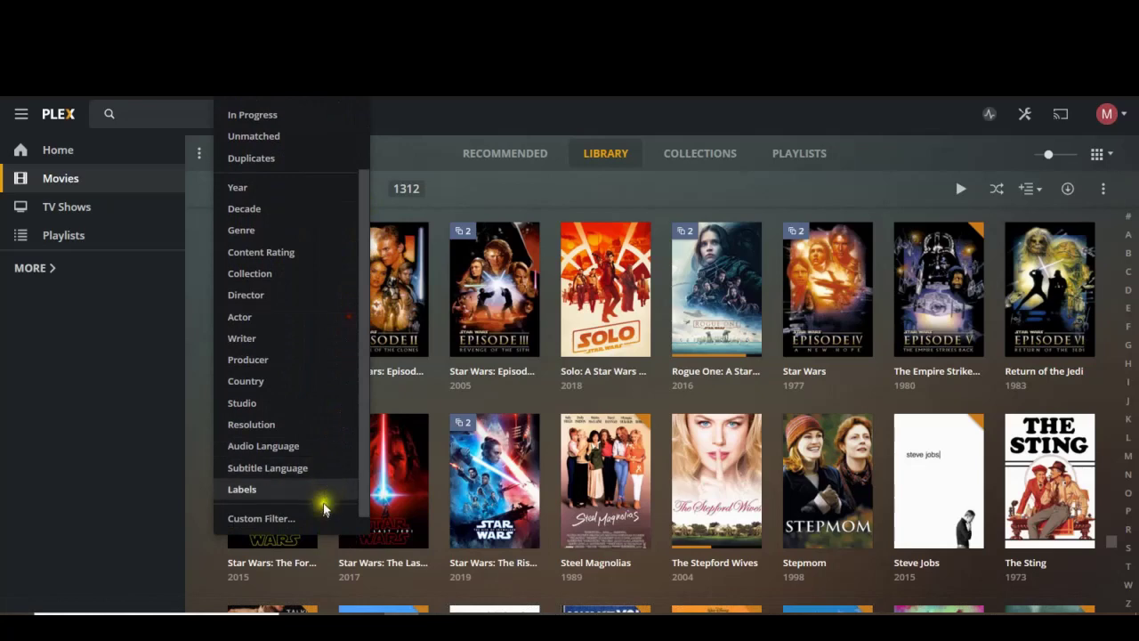
click(292, 517)
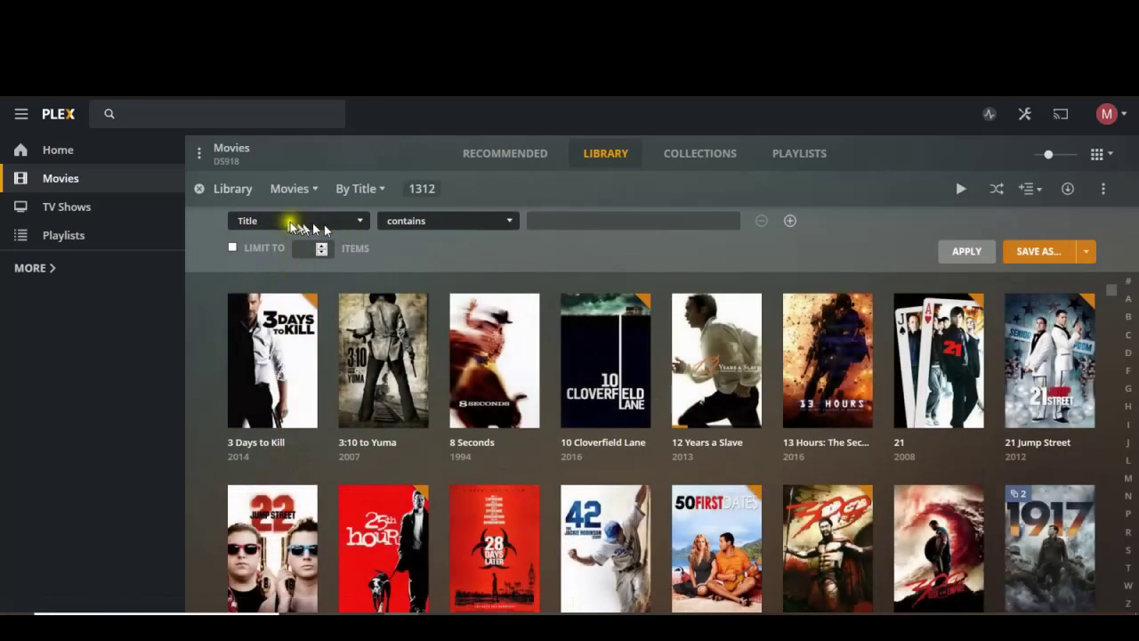
click(361, 222)
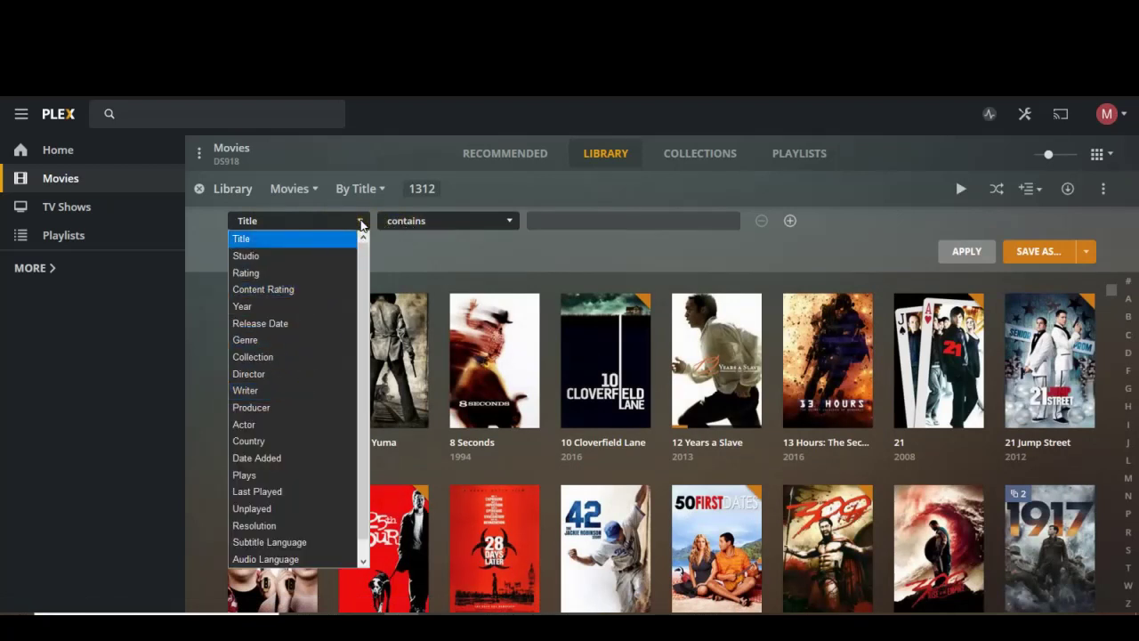
click(360, 223)
Filter the movies by titles containing AVENGERS, IRON MAN, HULK, CAPTAIN AMERICA, ANT-MAN or MARVEL
click(574, 220)
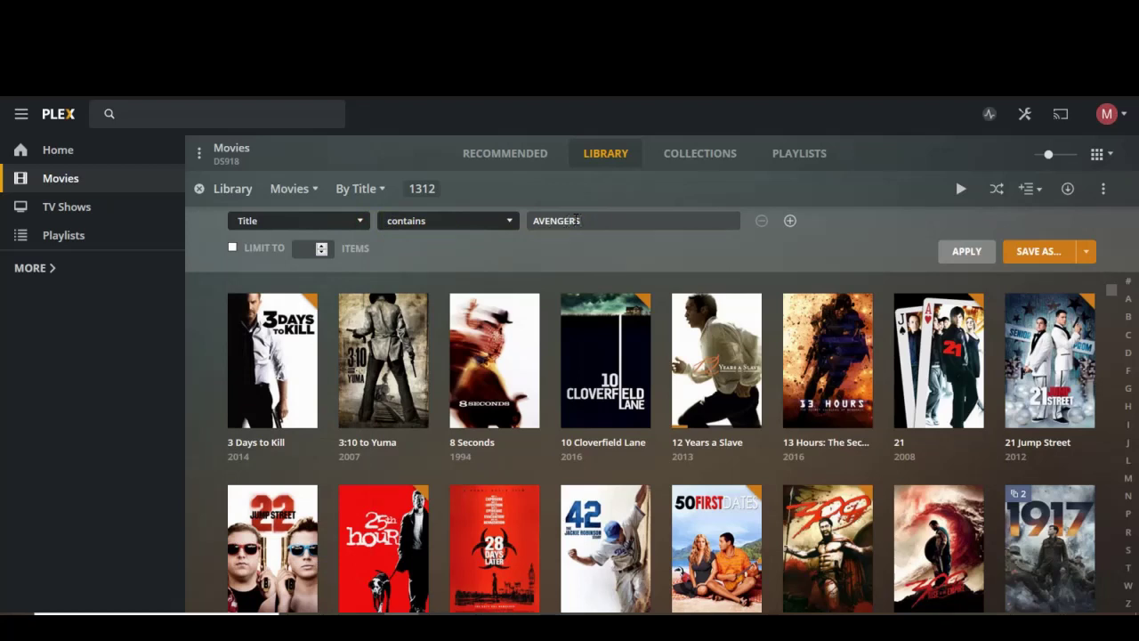
text(AVENGERS)
key(Return)
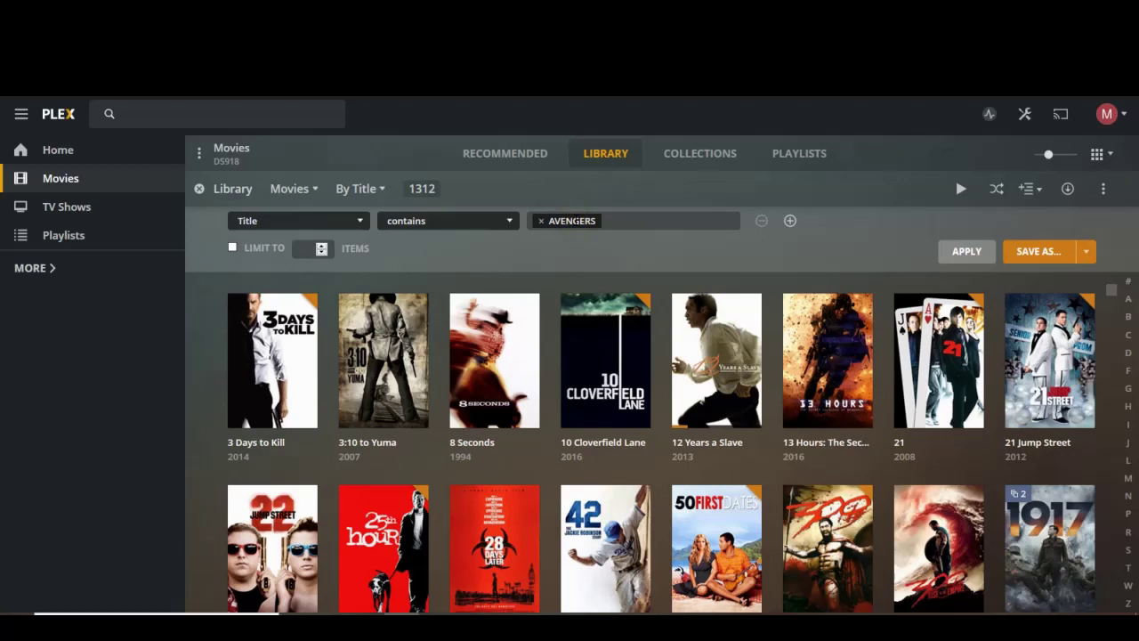
text(IRON MAN)
key(Return)
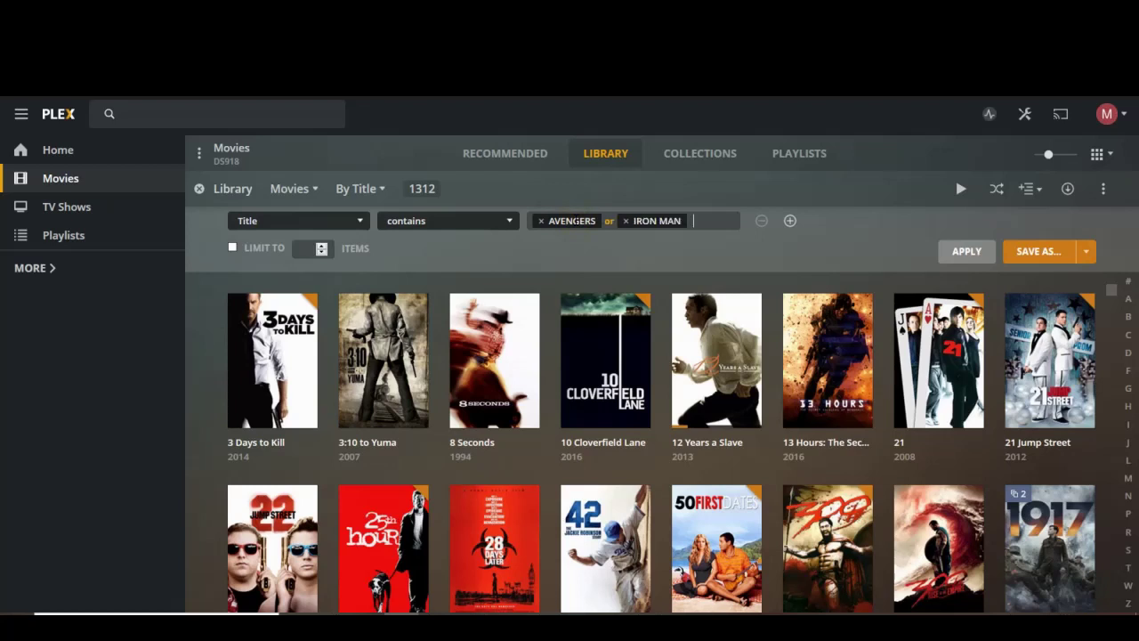
text(HULK)
key(Return)
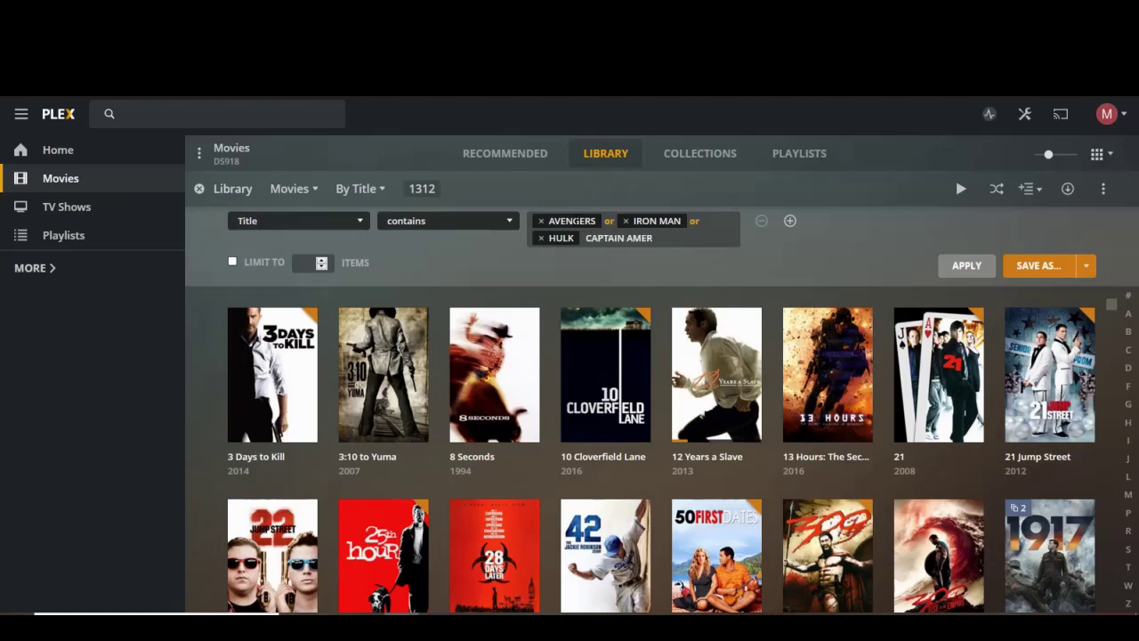
text(CAPTAIN AMERICA)
key(Return)
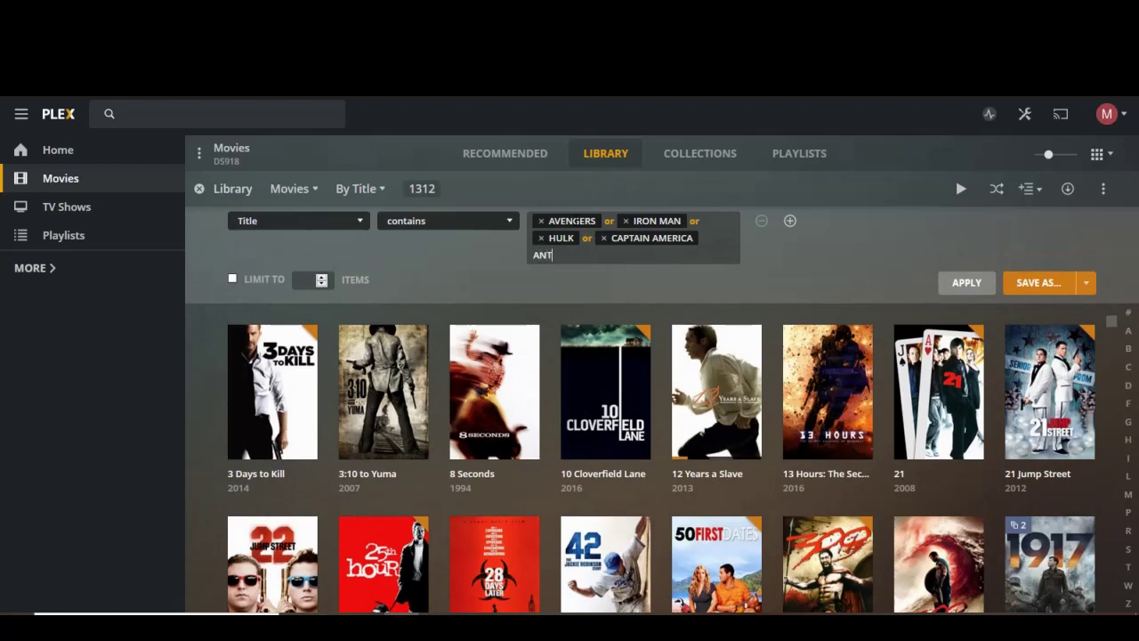
text(ANT-MAN)
key(Return)
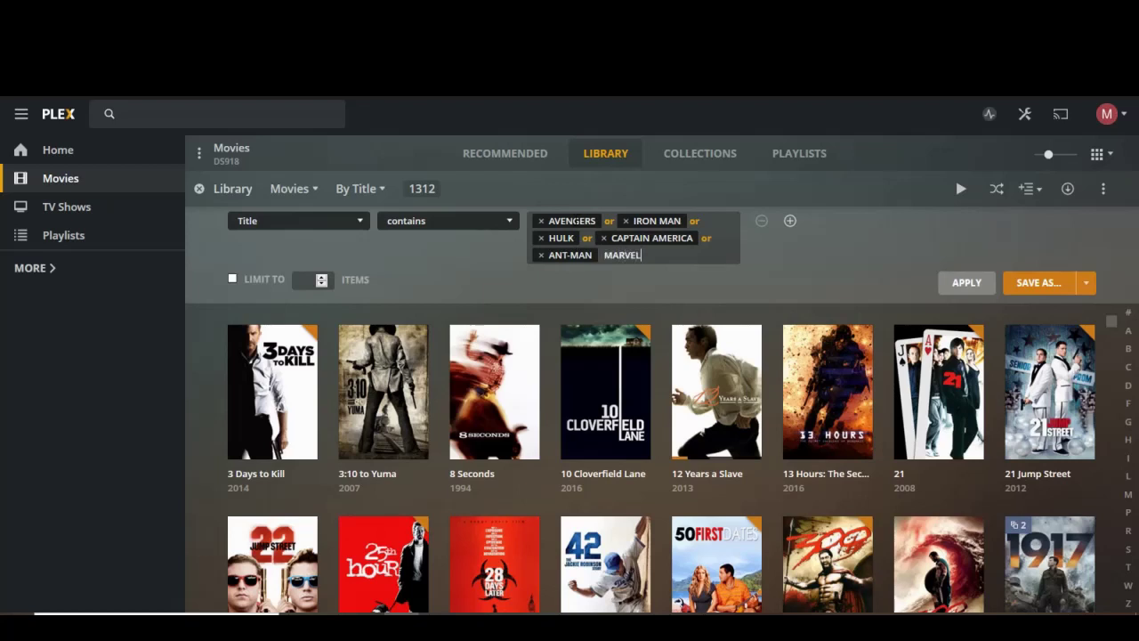
key(Return)
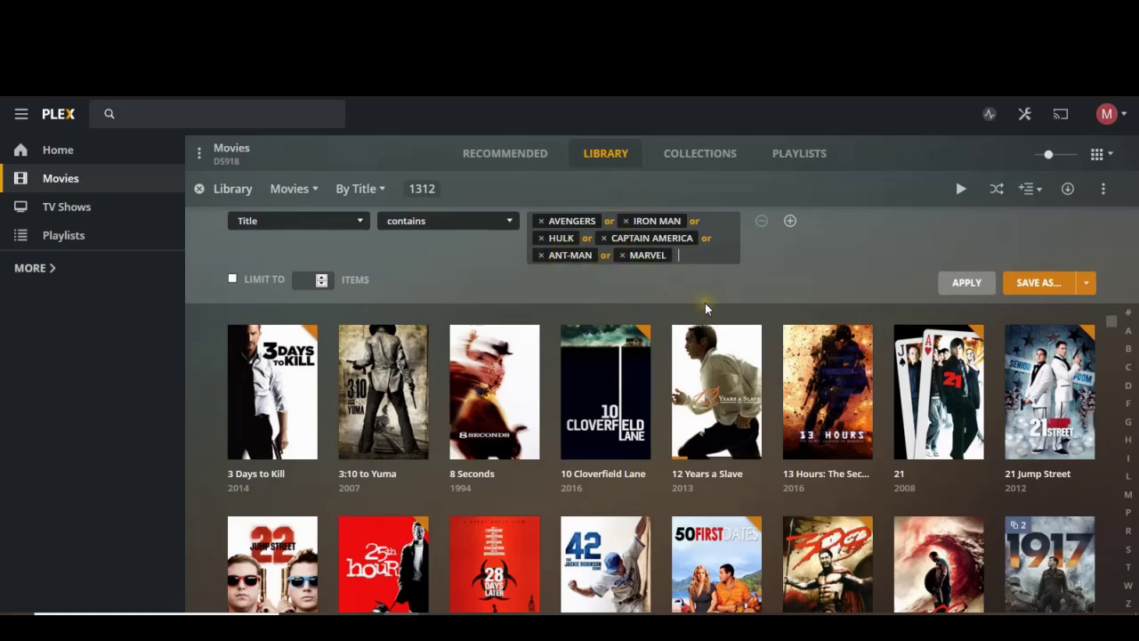
click(965, 284)
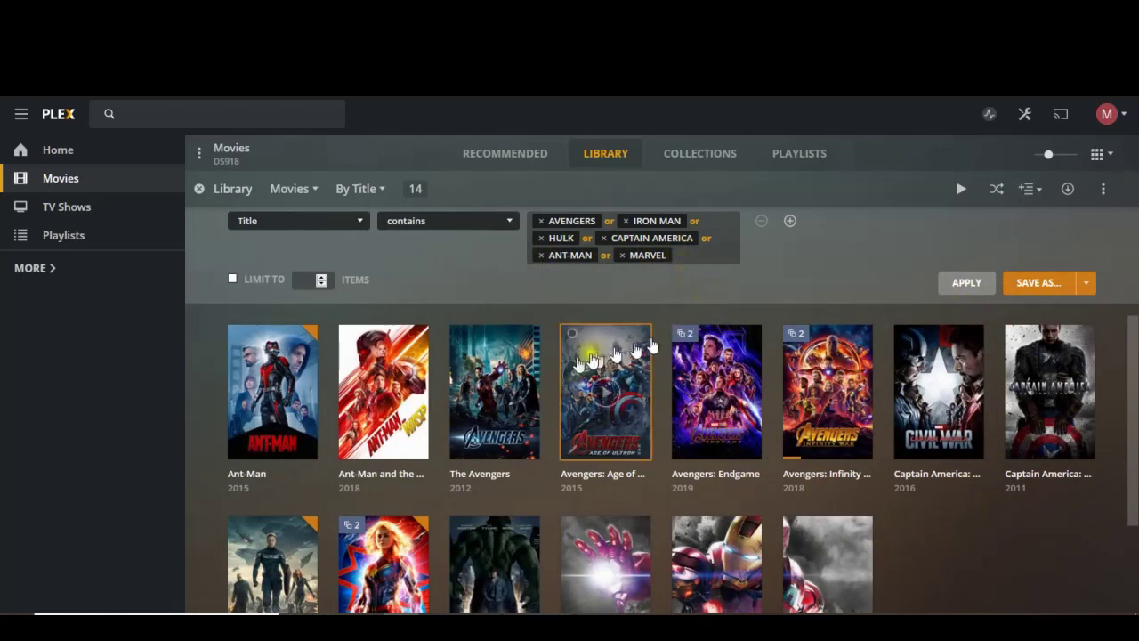
Select every movie in the filtered list, from Ant-Man through the Iron Man movies
click(349, 338)
click(239, 299)
click(459, 300)
click(572, 300)
click(683, 301)
click(794, 300)
click(907, 301)
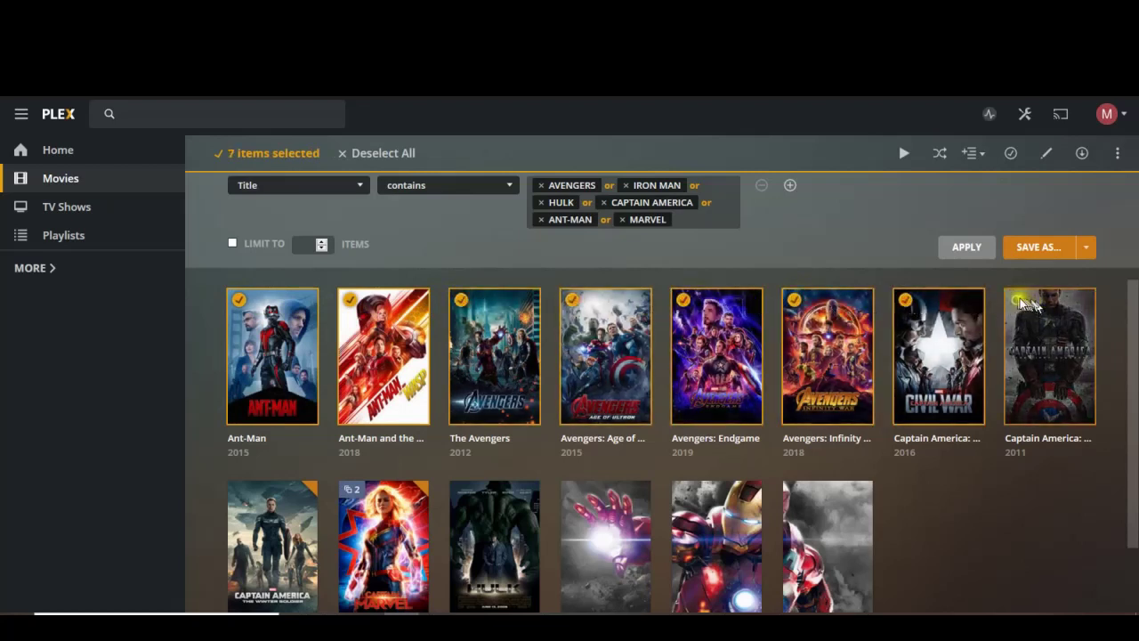
click(1016, 300)
click(238, 493)
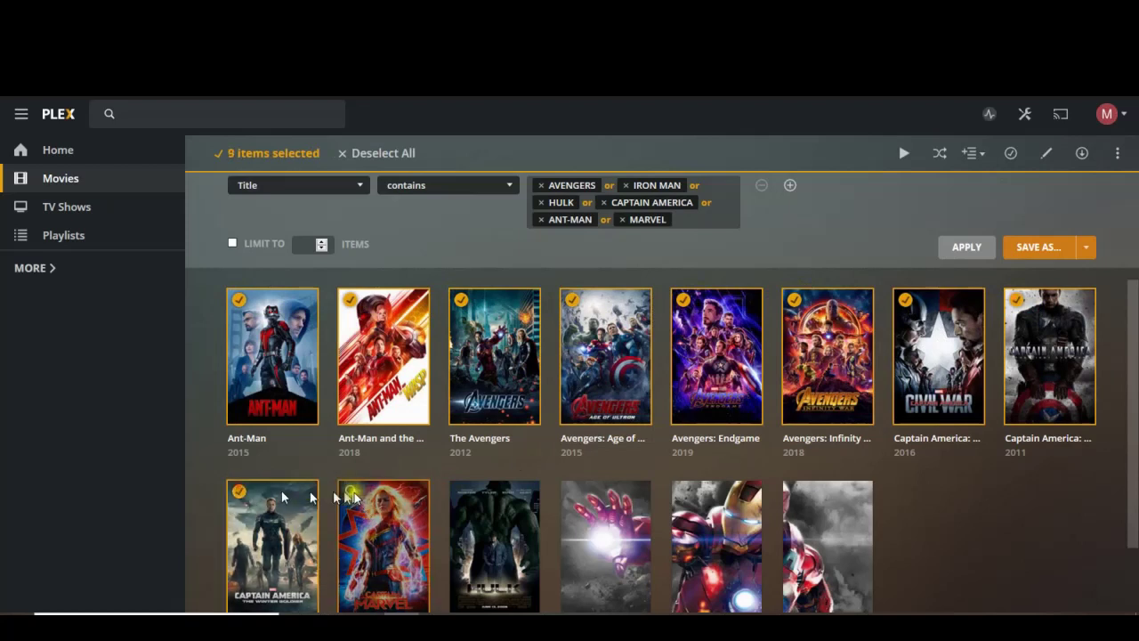
click(350, 492)
click(461, 493)
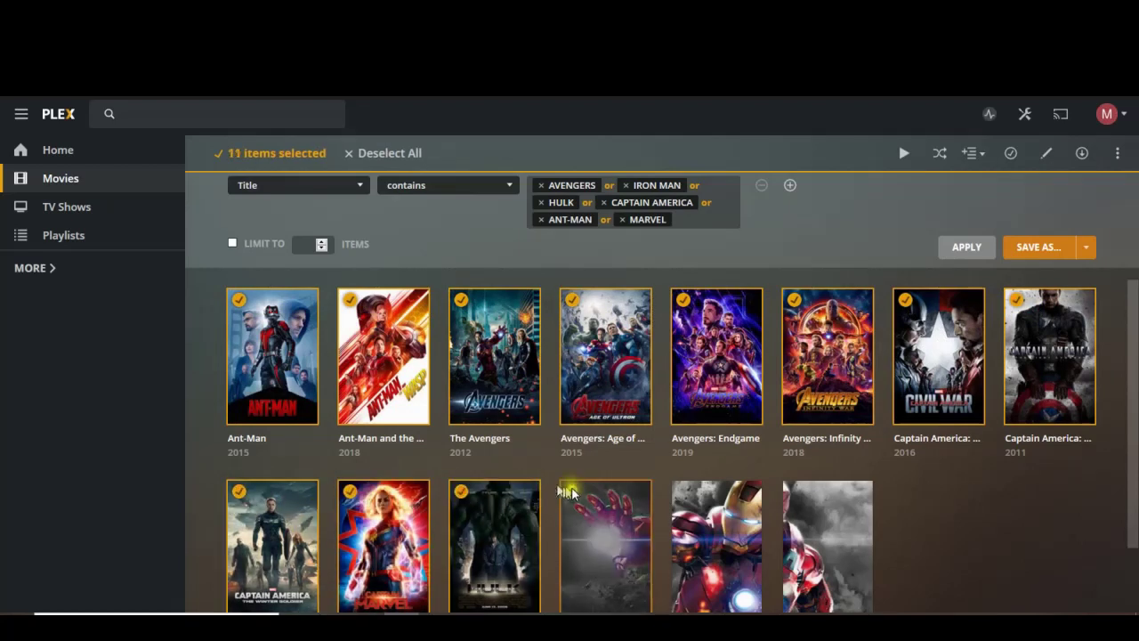
click(571, 491)
click(682, 491)
click(794, 492)
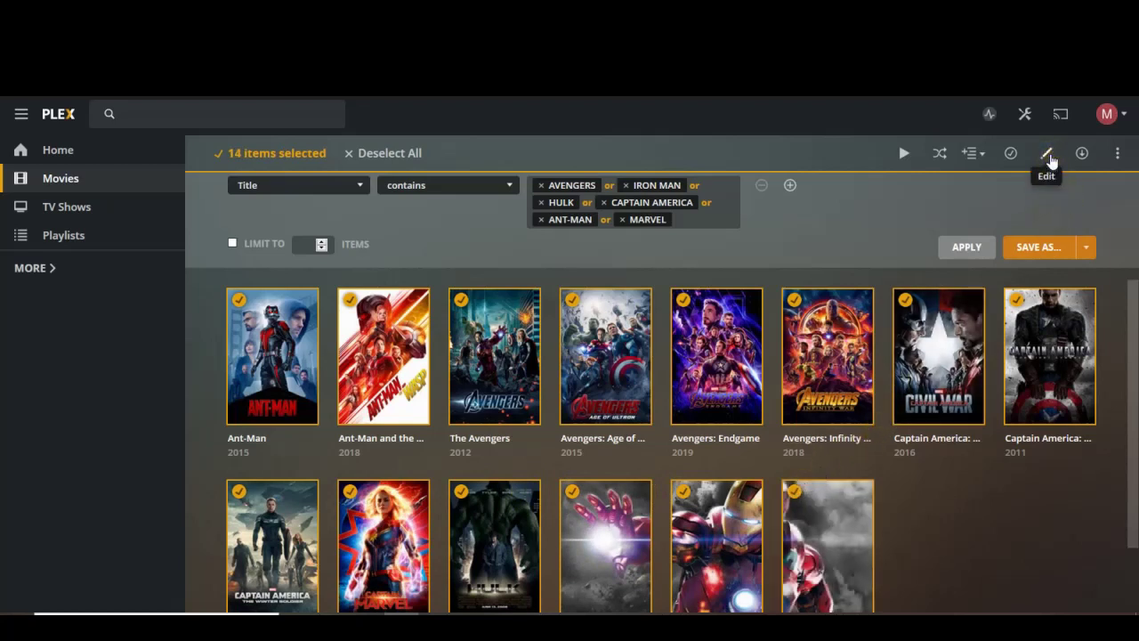
Check the shared collection tags of the selected movies without changing them, and clear both the selection and the title filter
click(1048, 155)
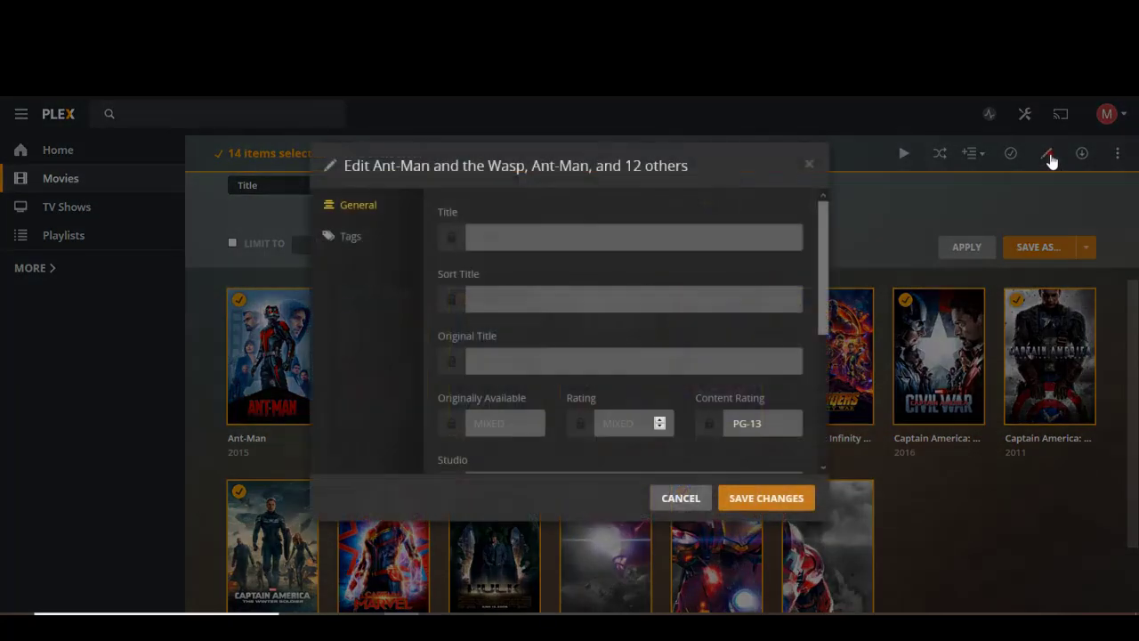
click(360, 248)
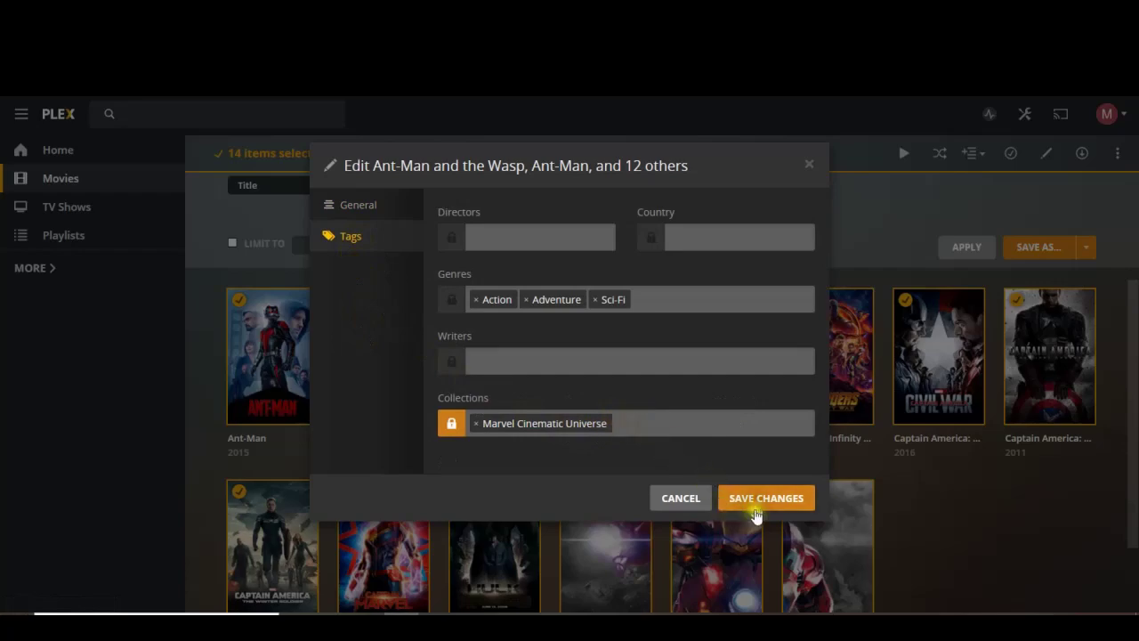
click(697, 501)
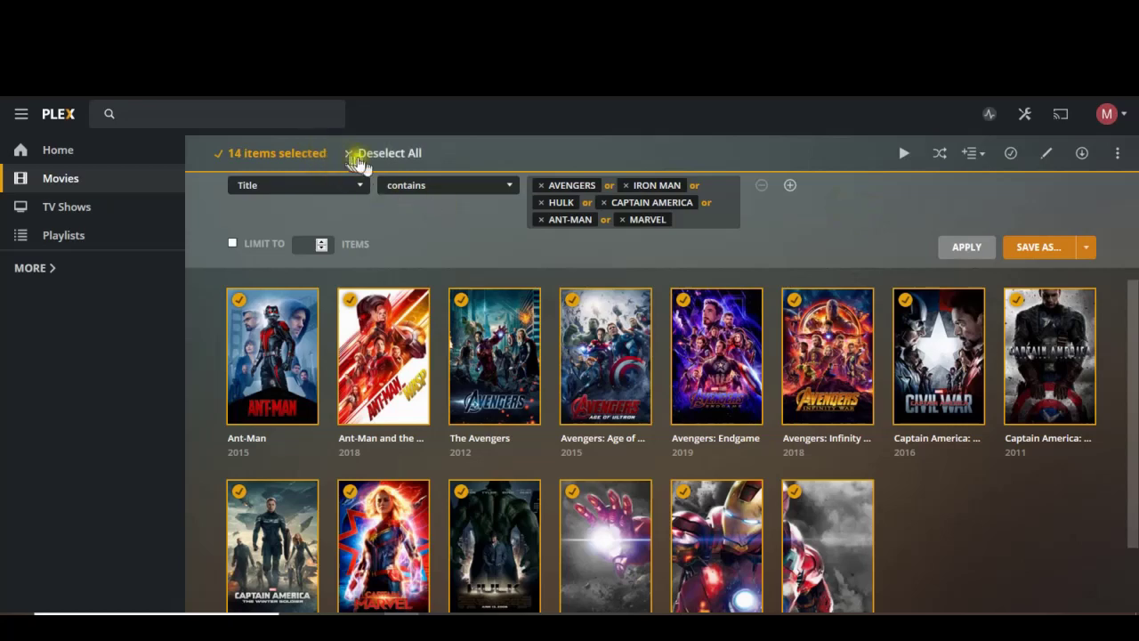
click(363, 155)
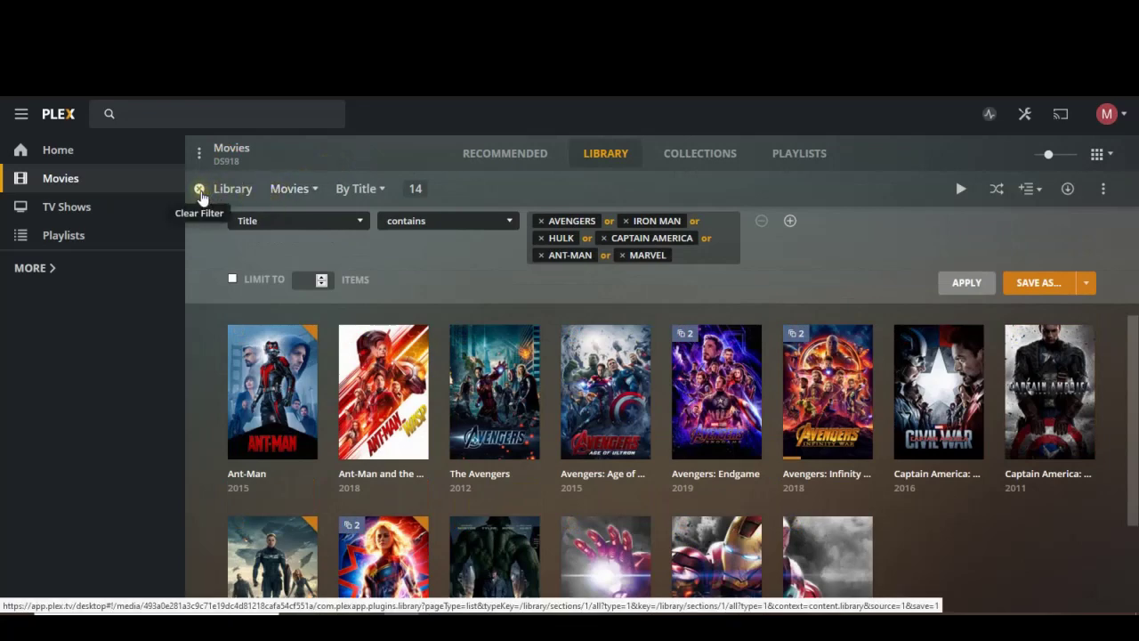
click(200, 189)
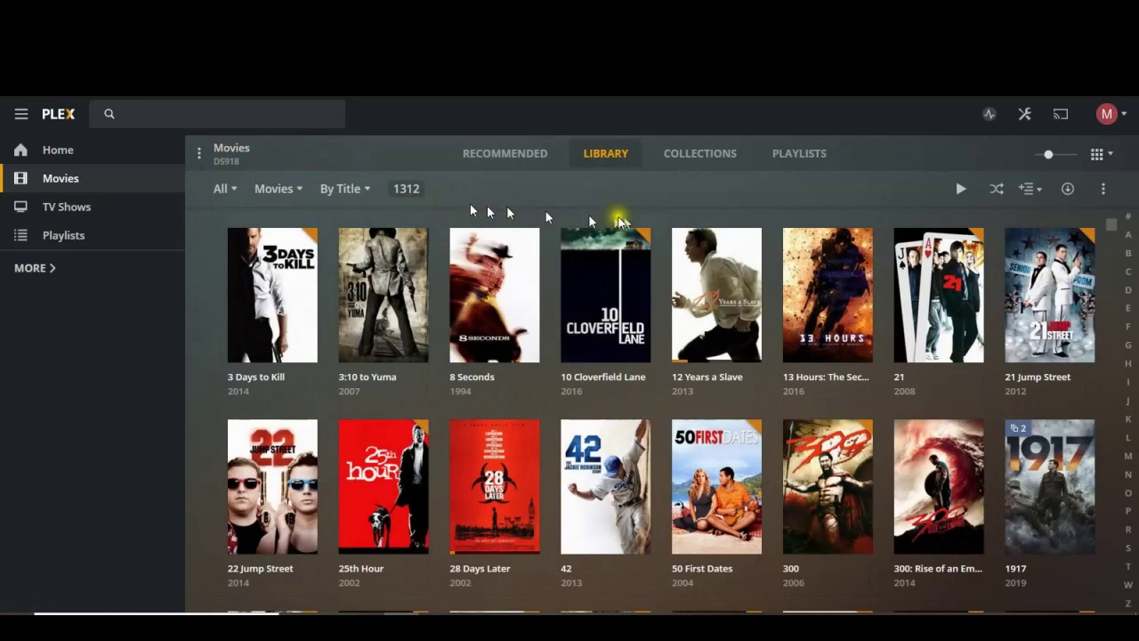
Check the Star Wars collection's mode and order settings in the movie collections without changing them
click(686, 162)
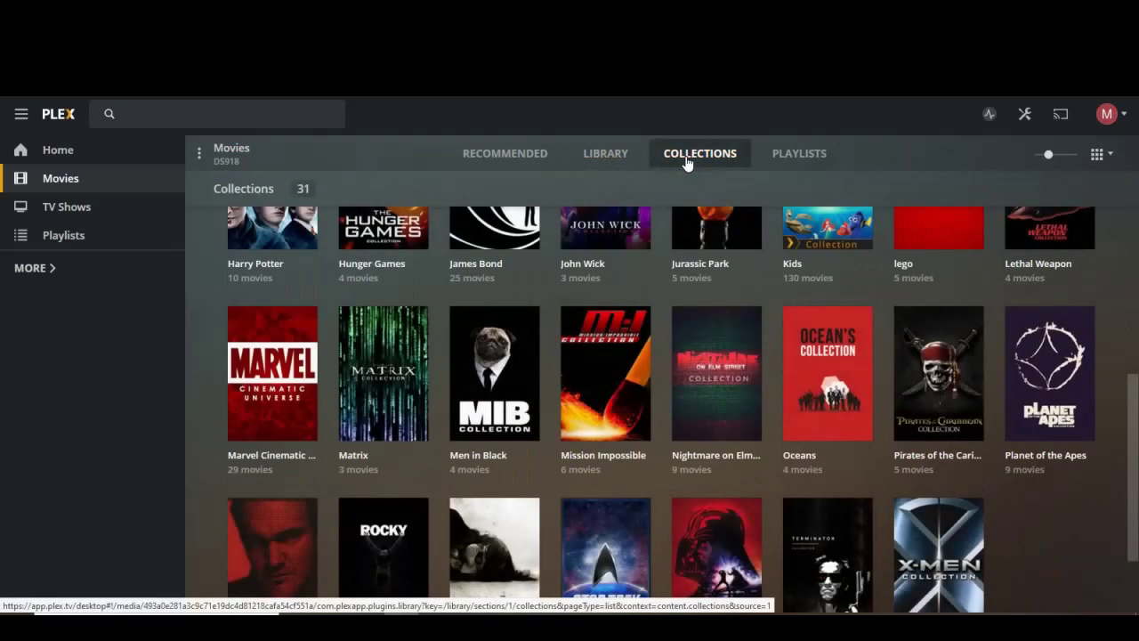
scroll(644, 589, down, 2)
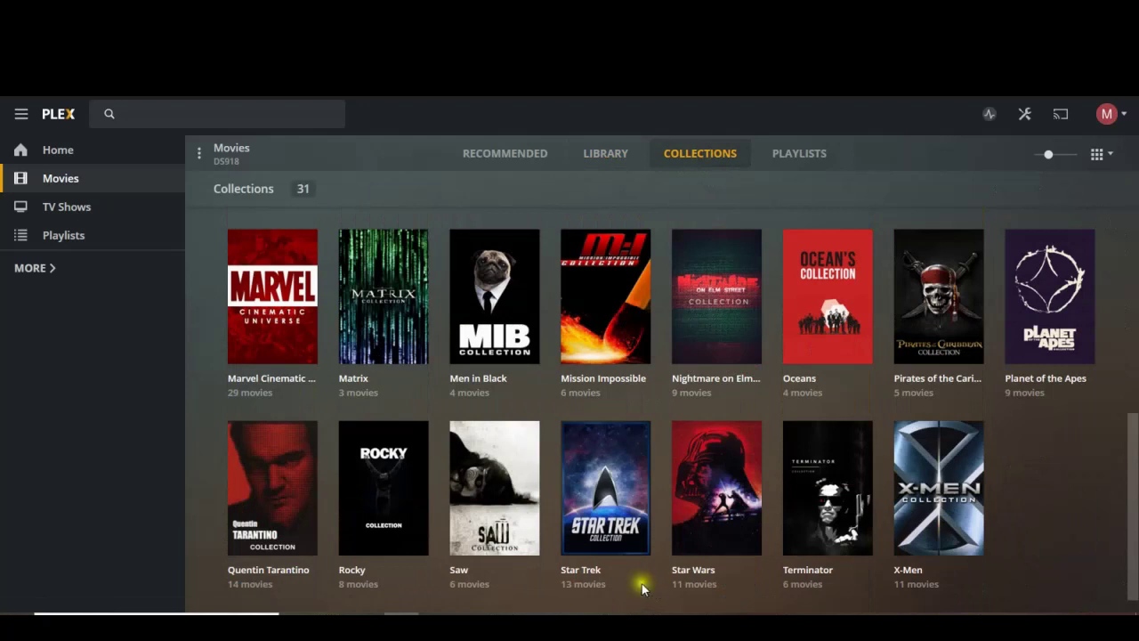
click(686, 546)
click(349, 334)
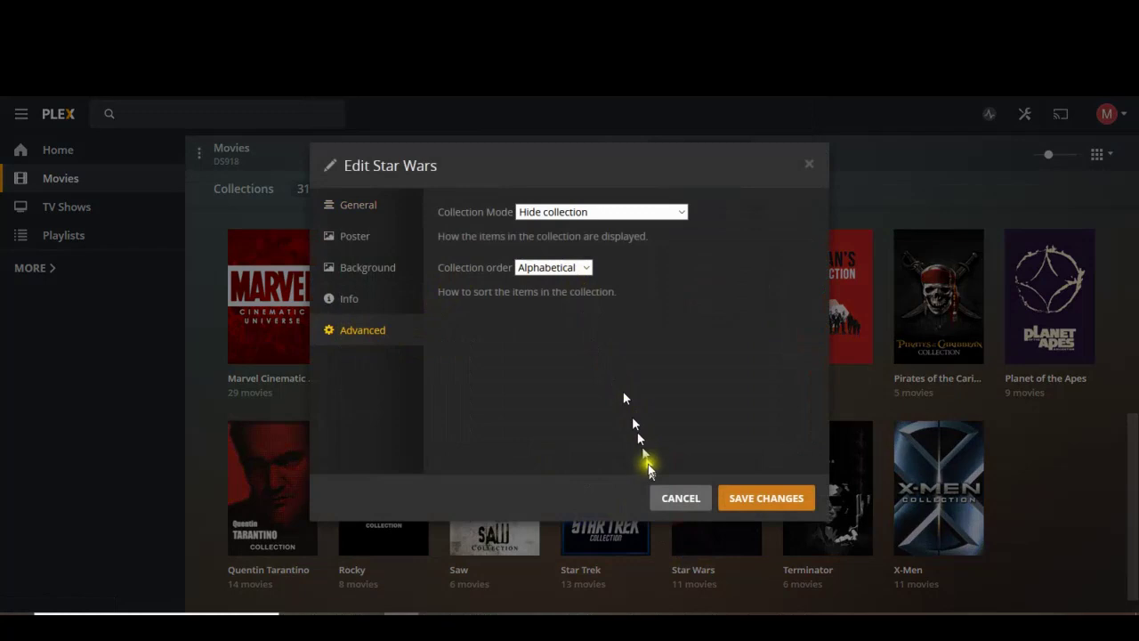
click(678, 500)
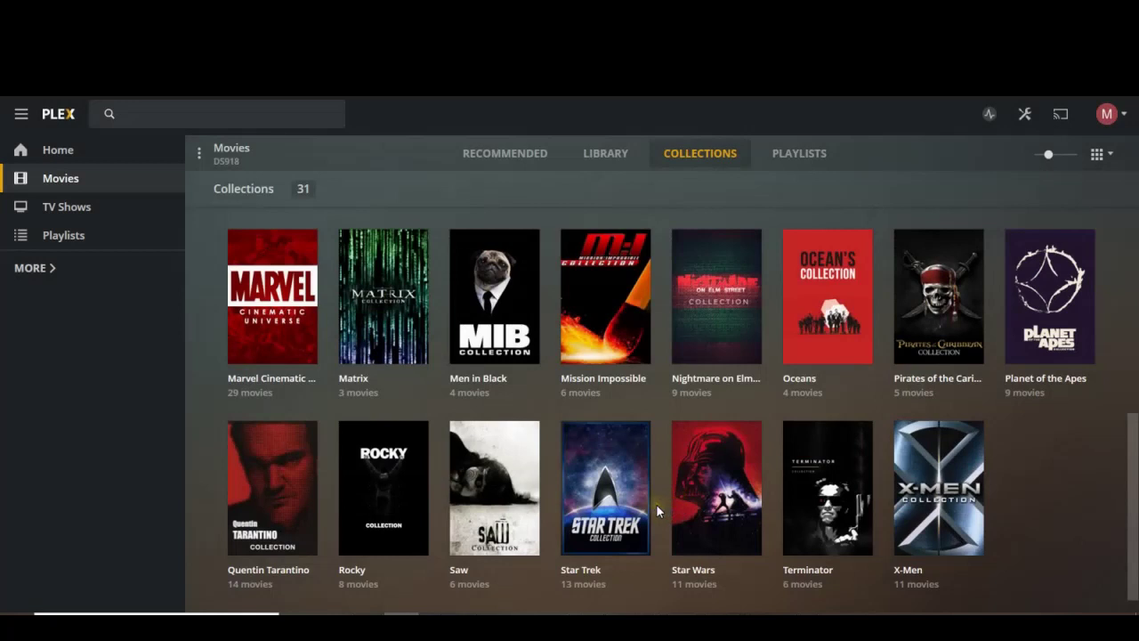
Open the Star Wars collection and examine the order of its movies
mouse_move(682, 500)
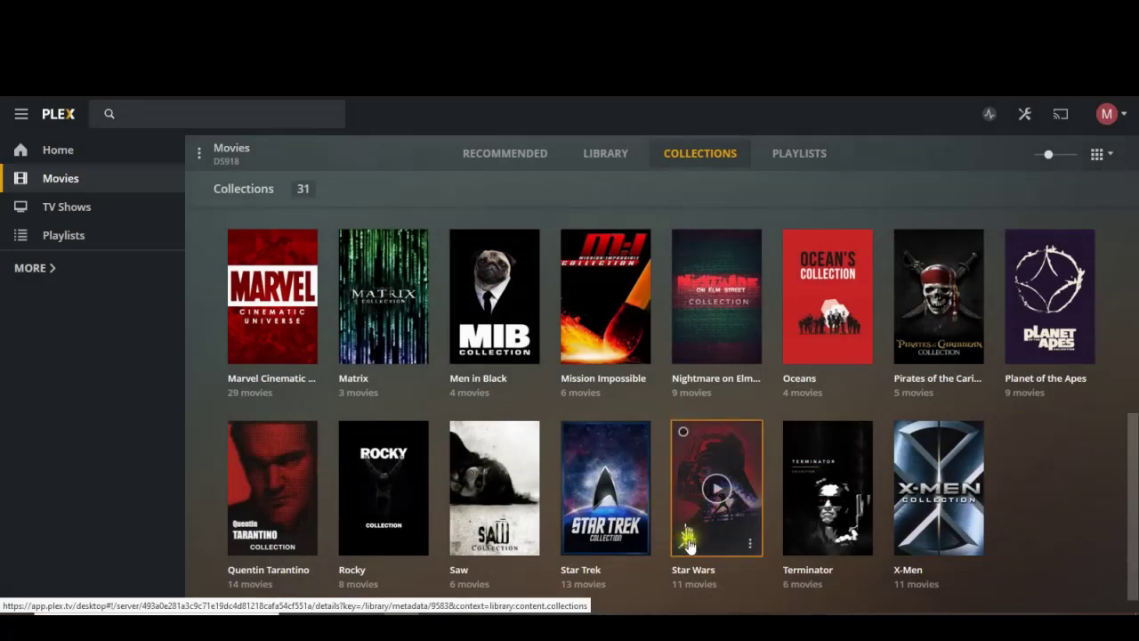
click(739, 445)
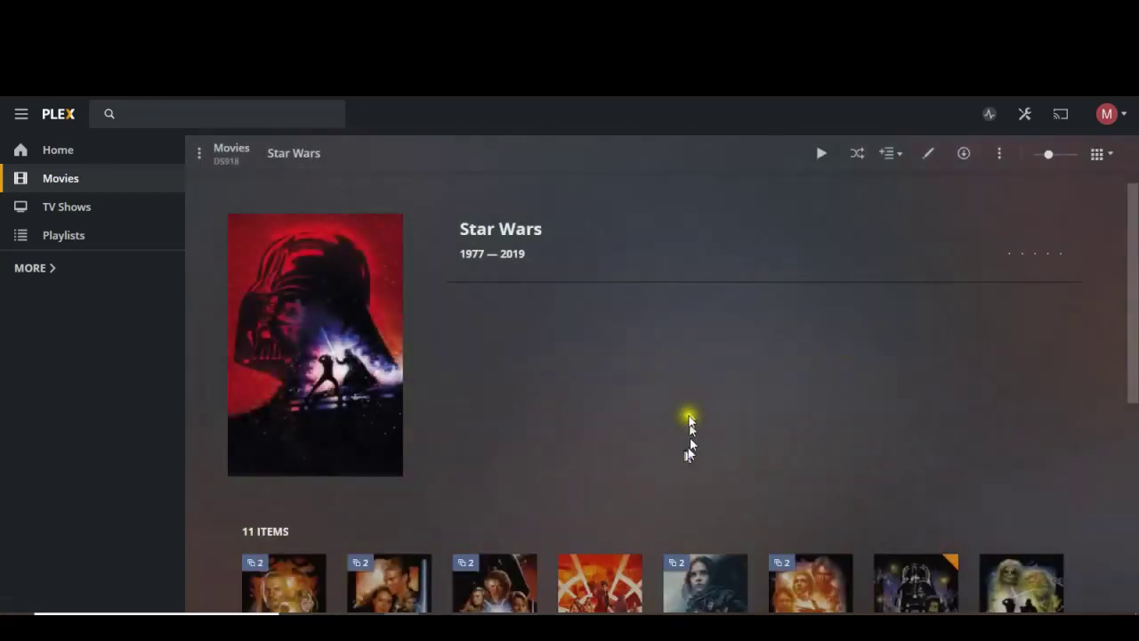
scroll(691, 364, down, 3)
scroll(663, 321, down, 2)
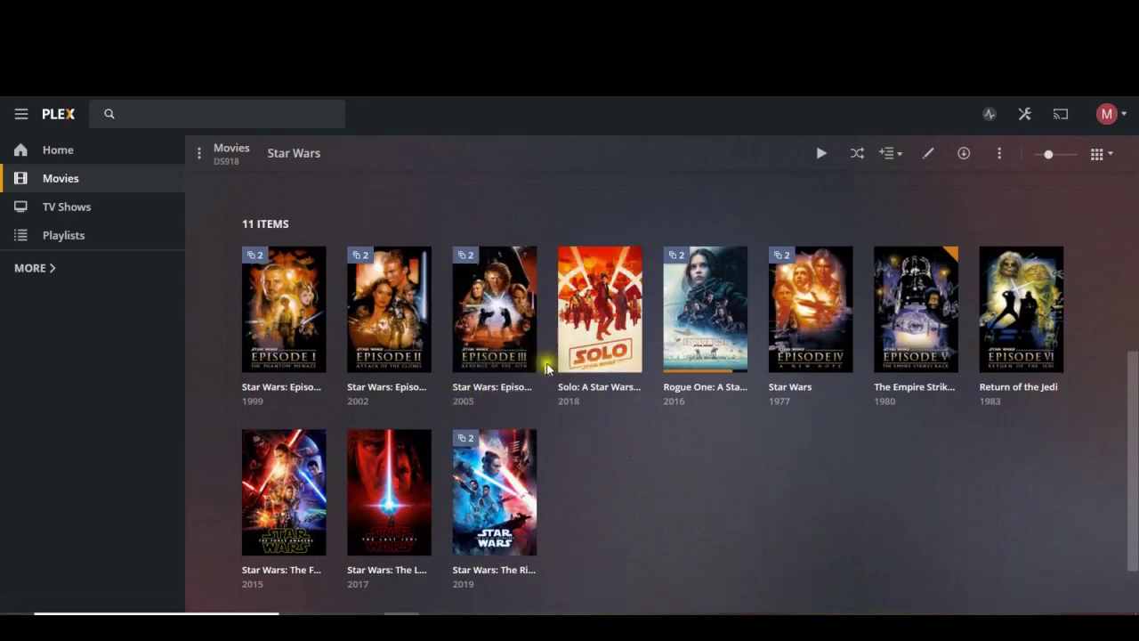
Check the sort titles of Revenge of the Sith and Solo: A Star Wars Story without changing them
click(464, 363)
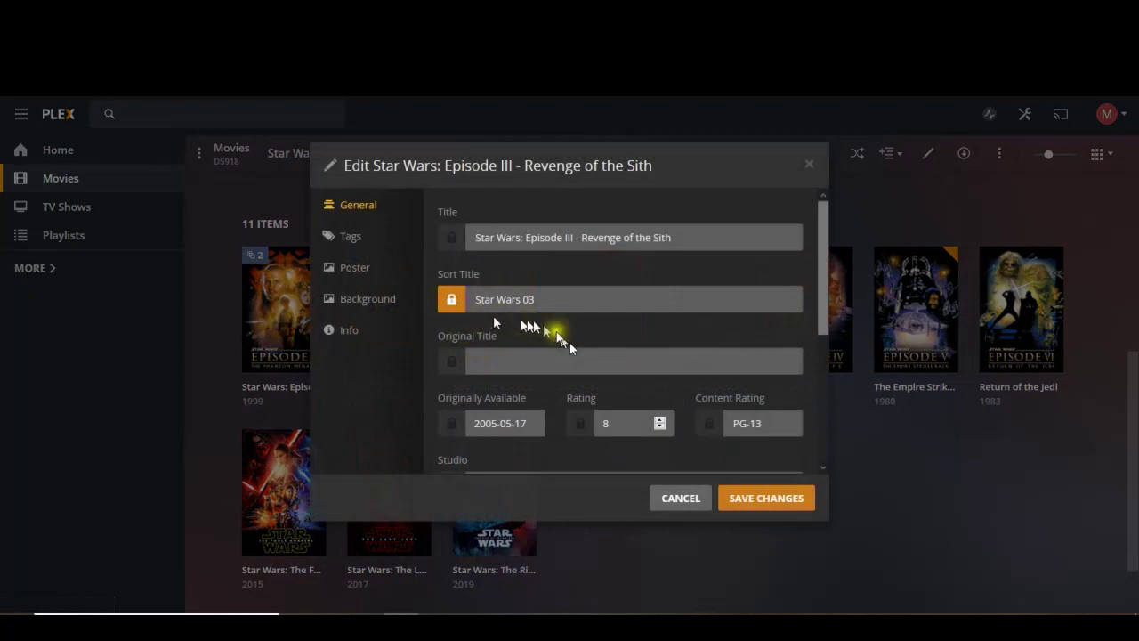
click(674, 497)
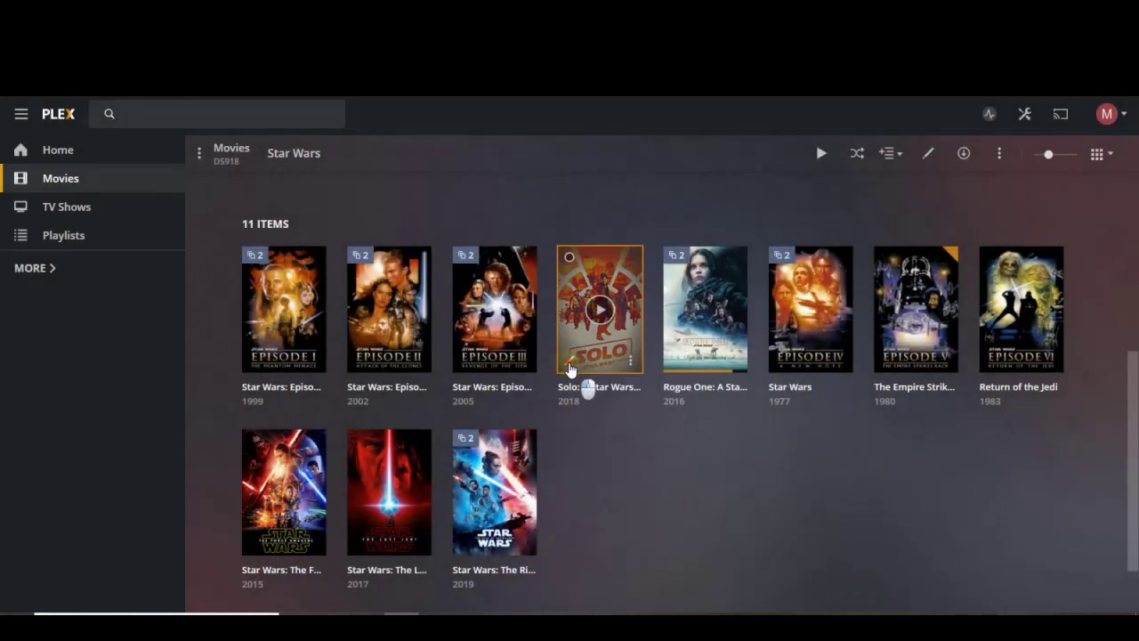
click(567, 363)
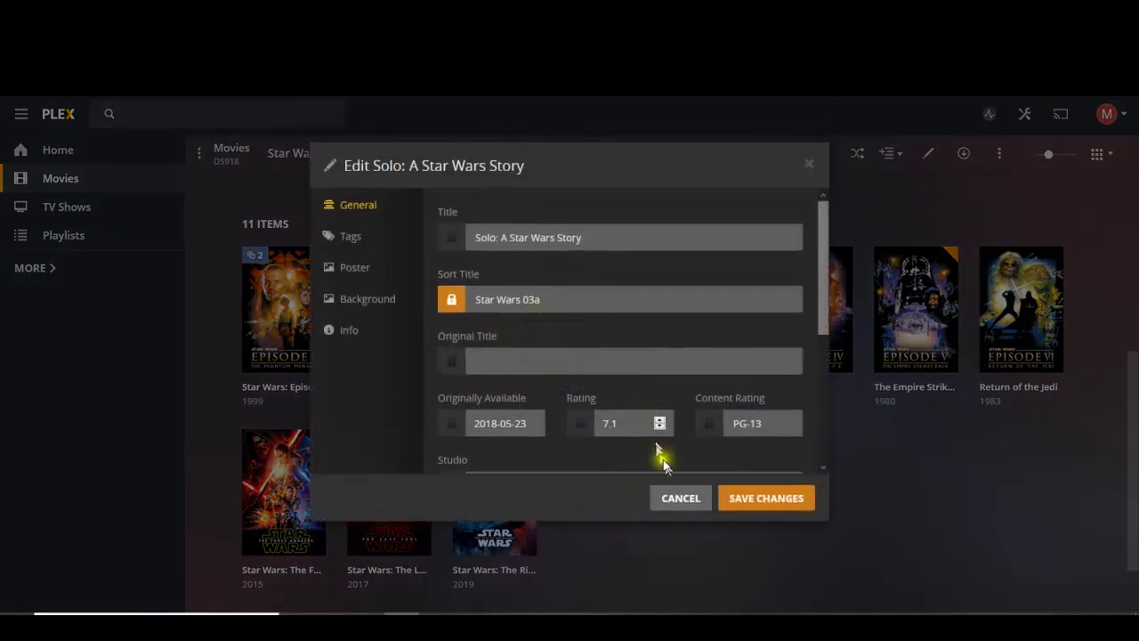
click(684, 500)
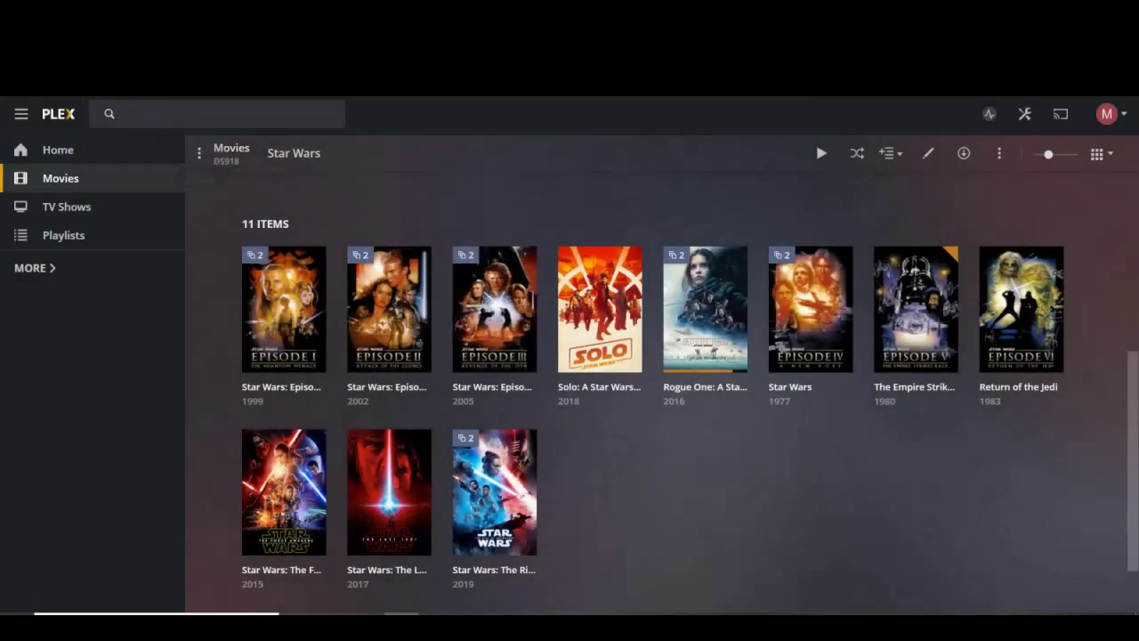
Return to the movie collections and check the Star Trek collection's mode and order settings without changing them
click(189, 151)
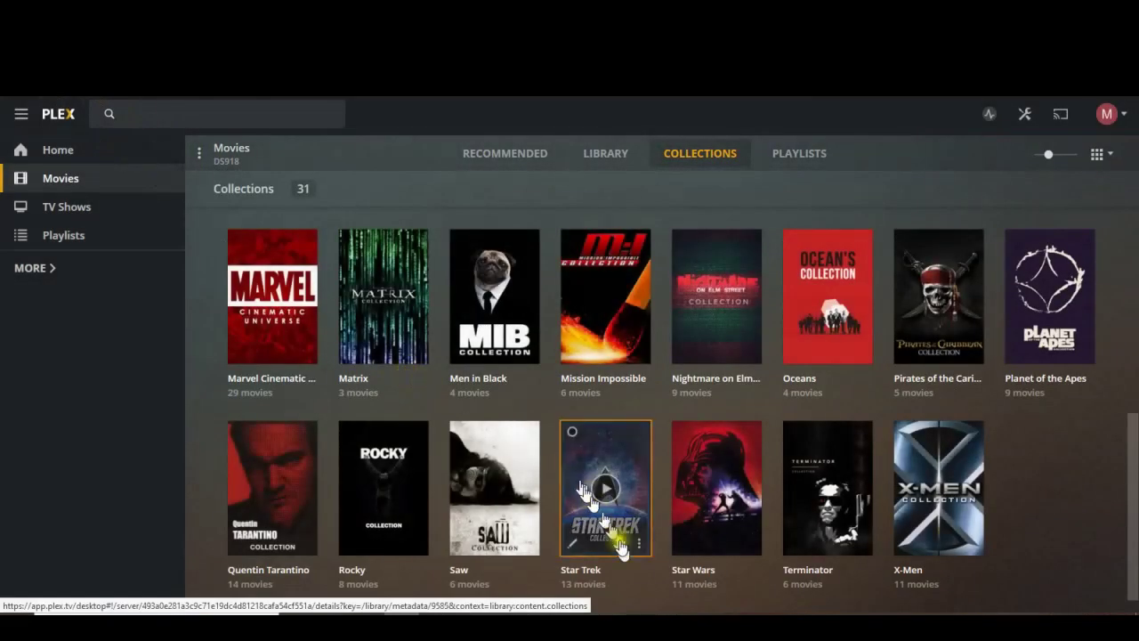
mouse_move(574, 554)
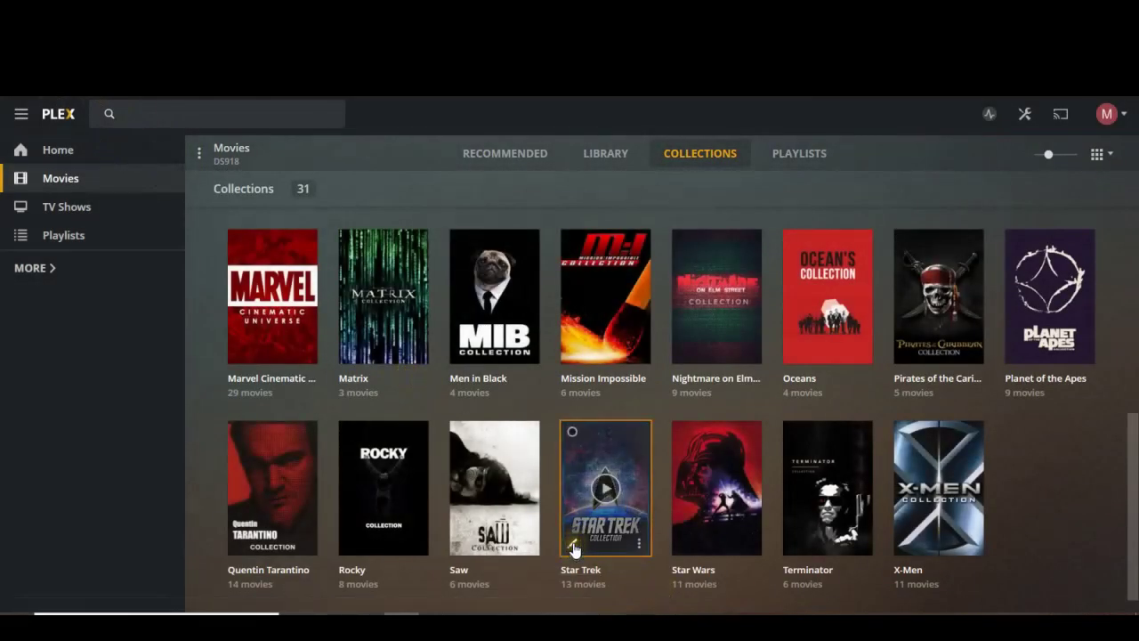
click(573, 550)
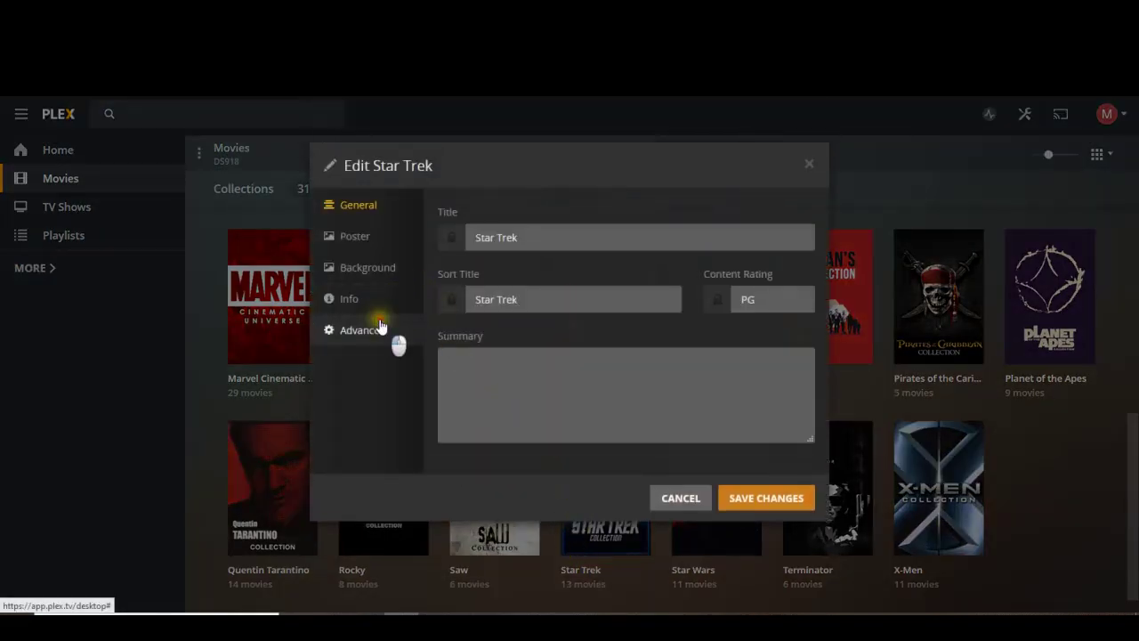
click(396, 331)
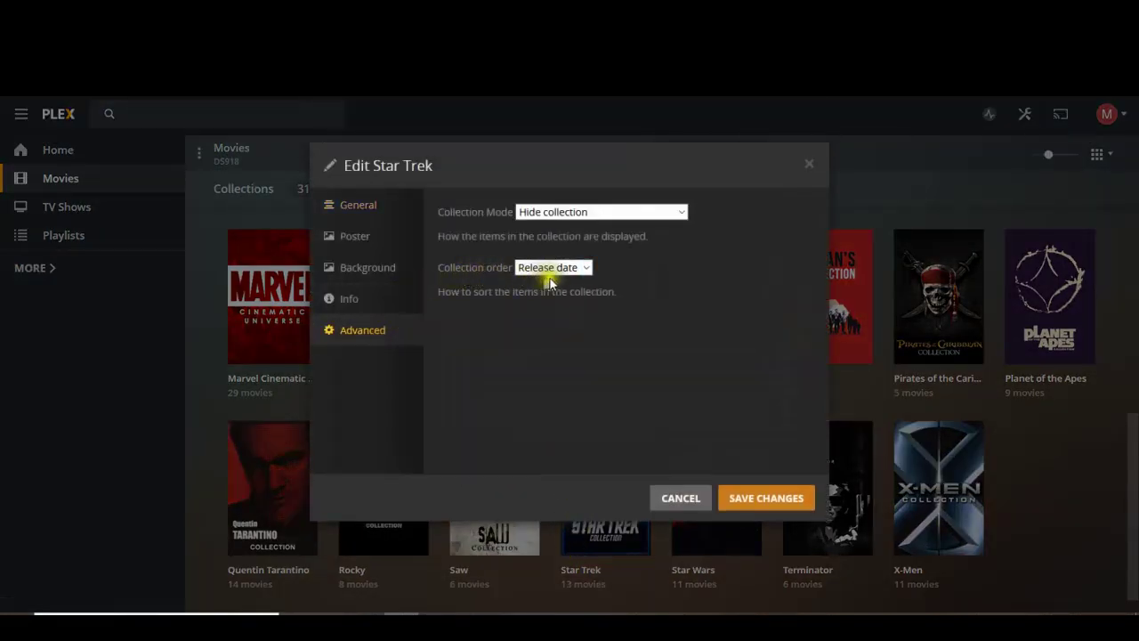
click(680, 498)
Open the Star Trek collection and examine the order of its movies
click(616, 496)
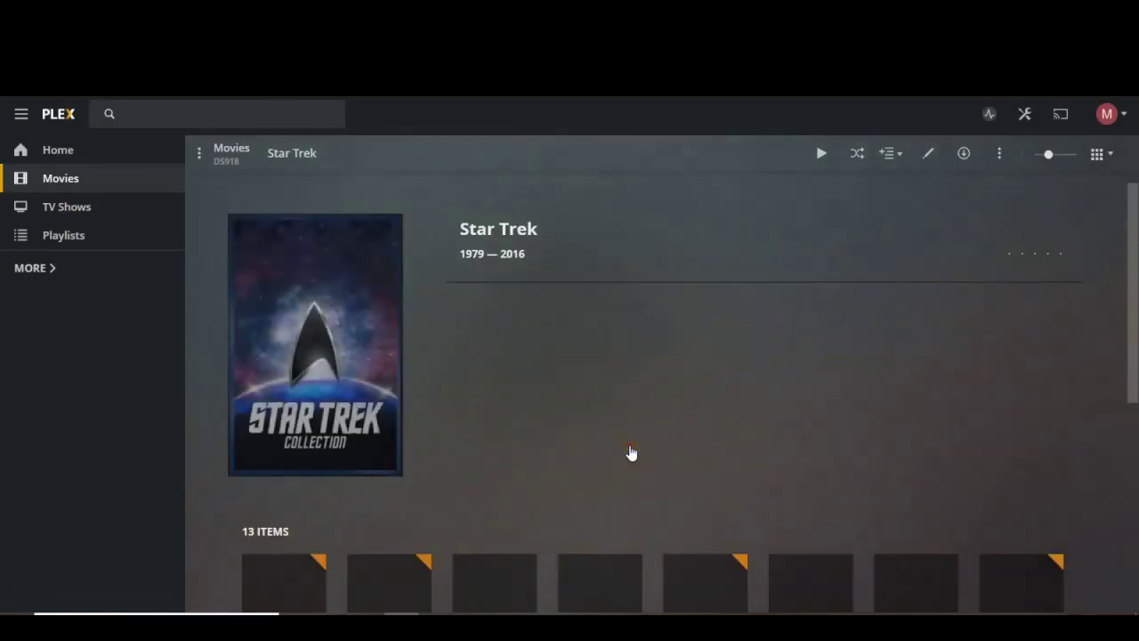
scroll(621, 457, down, 3)
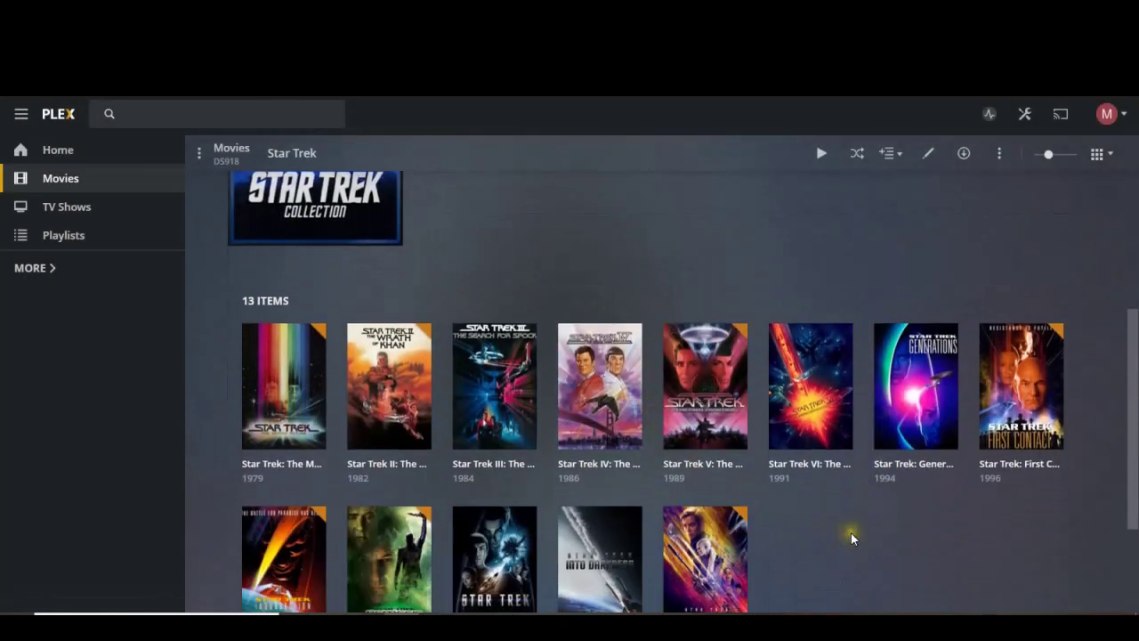
scroll(850, 535, down, 1)
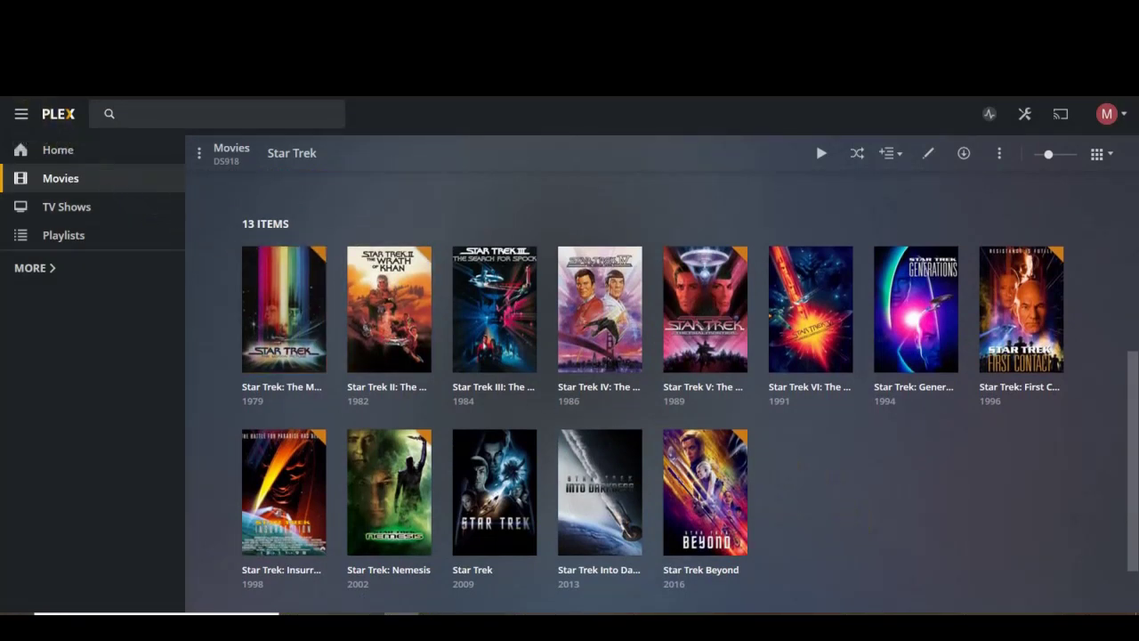
Go back to the movie collections and look through the list from X-Men up to Alien
key(alt+Left)
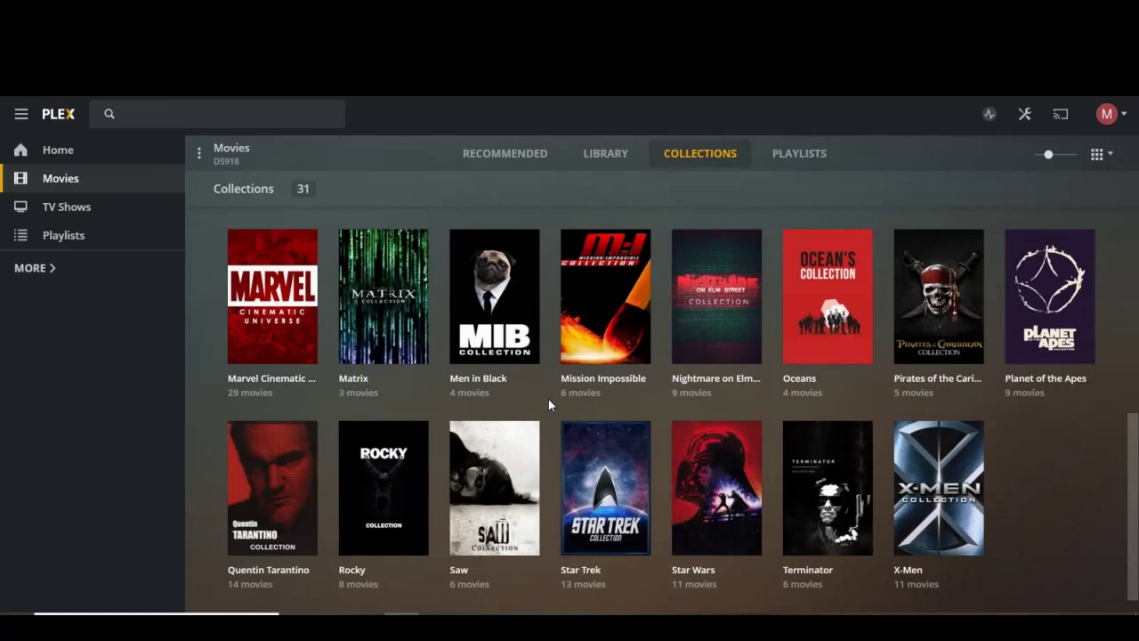
scroll(548, 403, up, 1)
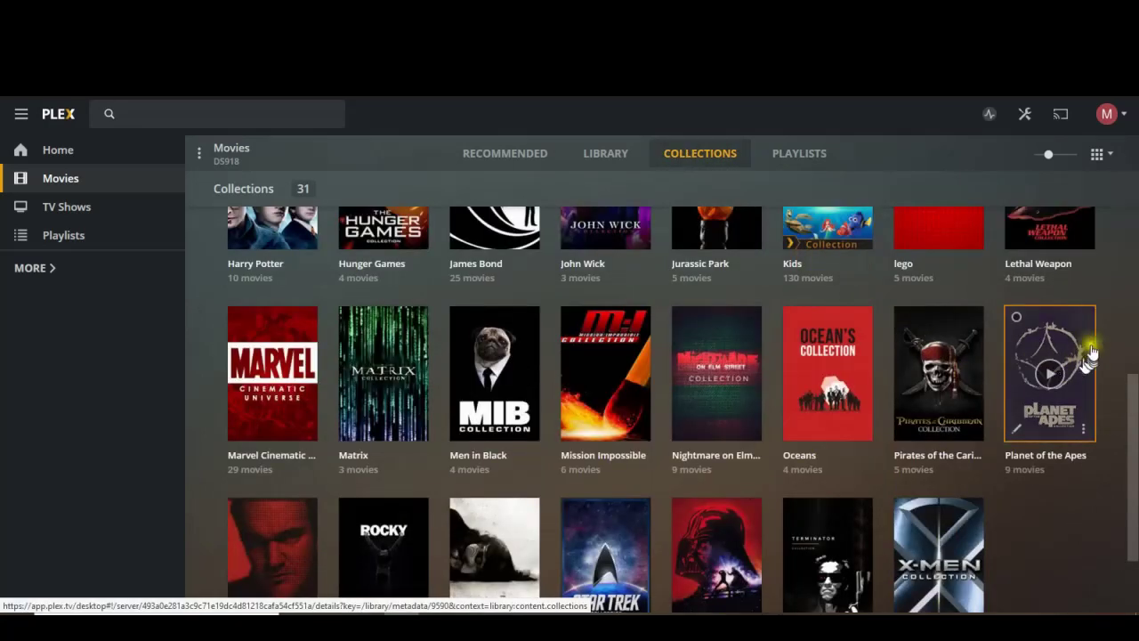
scroll(1110, 339, up, 2)
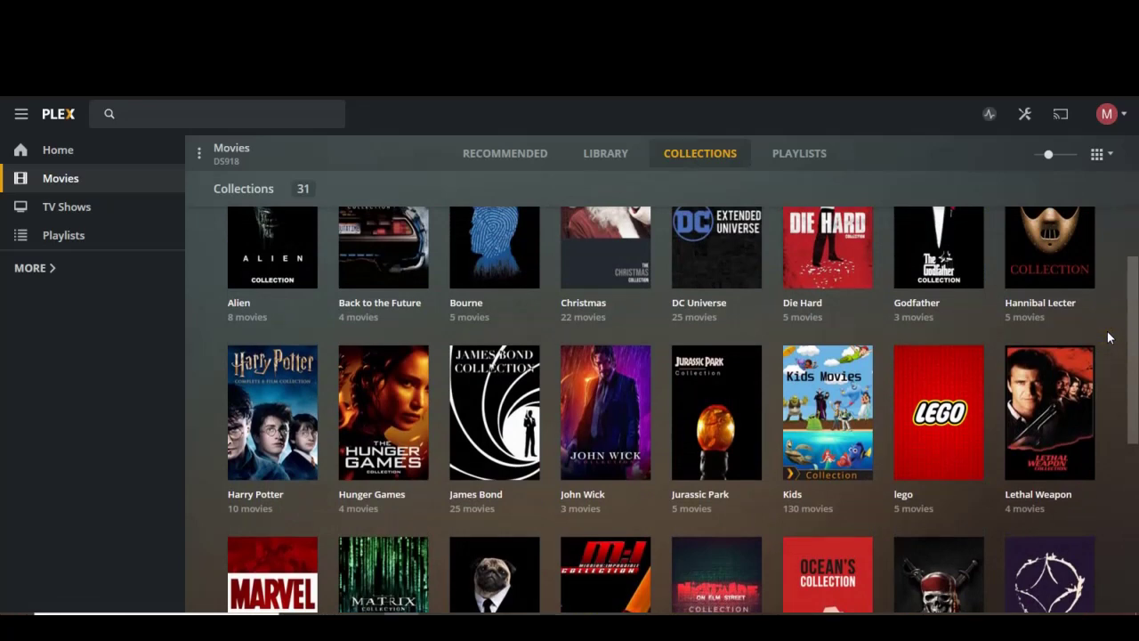
scroll(1108, 337, up, 1)
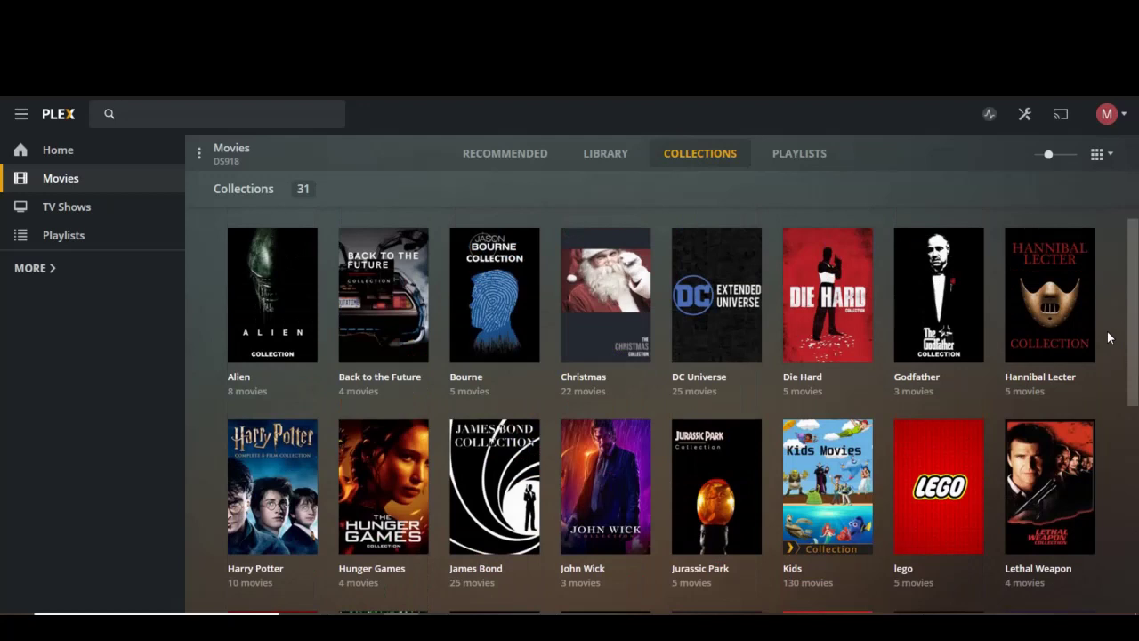